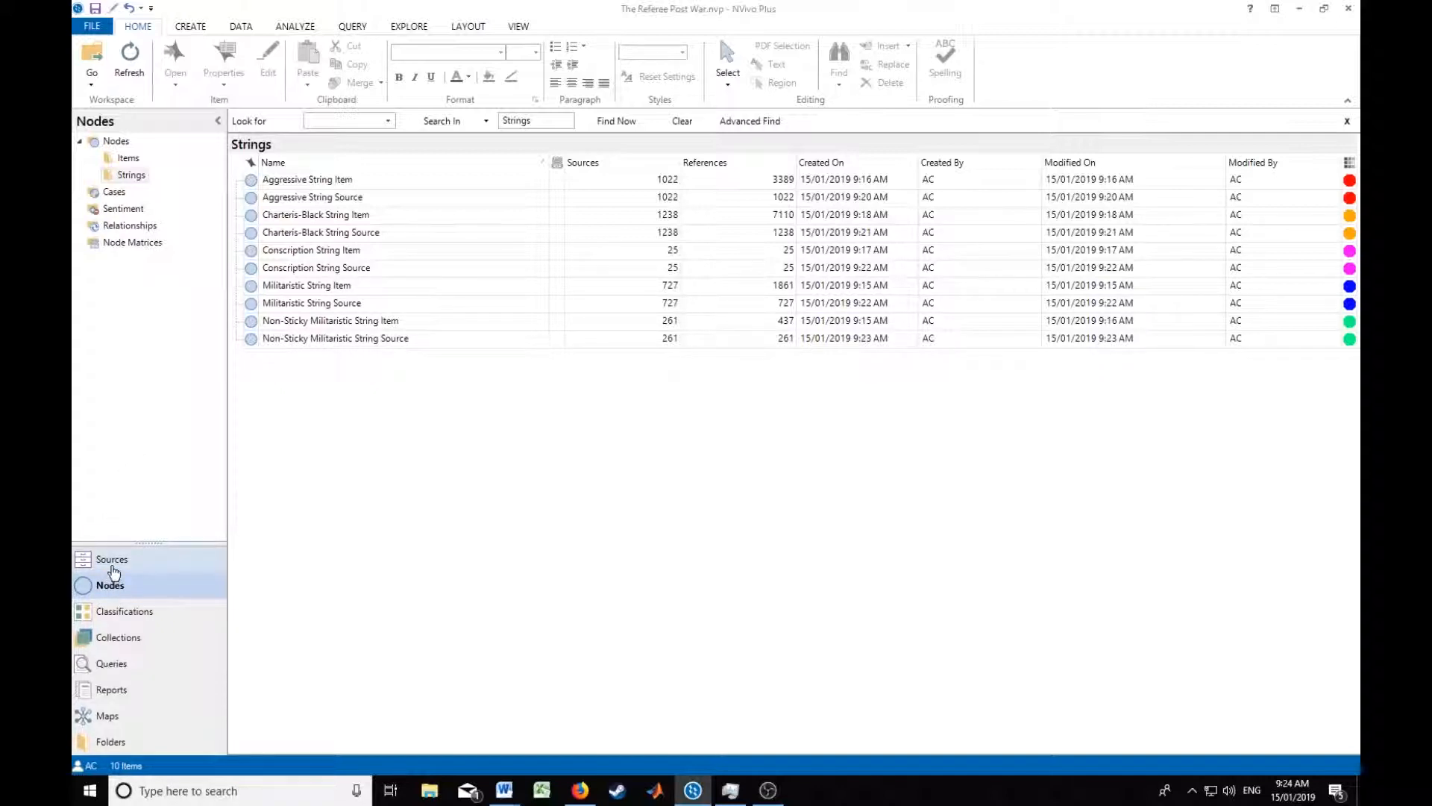
{"action": "left_click", "coordinate": [113, 567]}
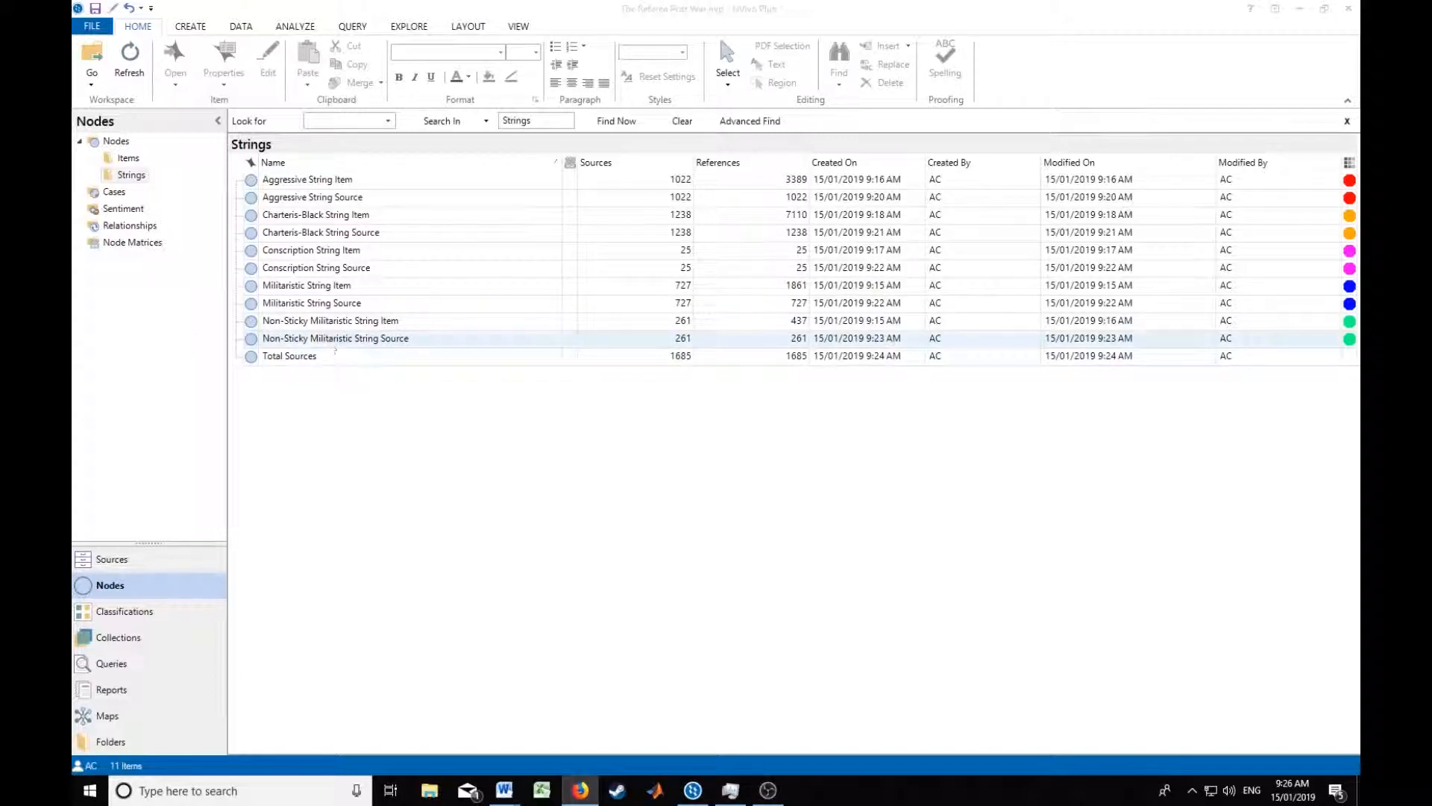
Start a matrix coding query and expand the Date source classification to its Month Year values when selecting the row items.
{"action": "left_click", "coordinate": [365, 26]}
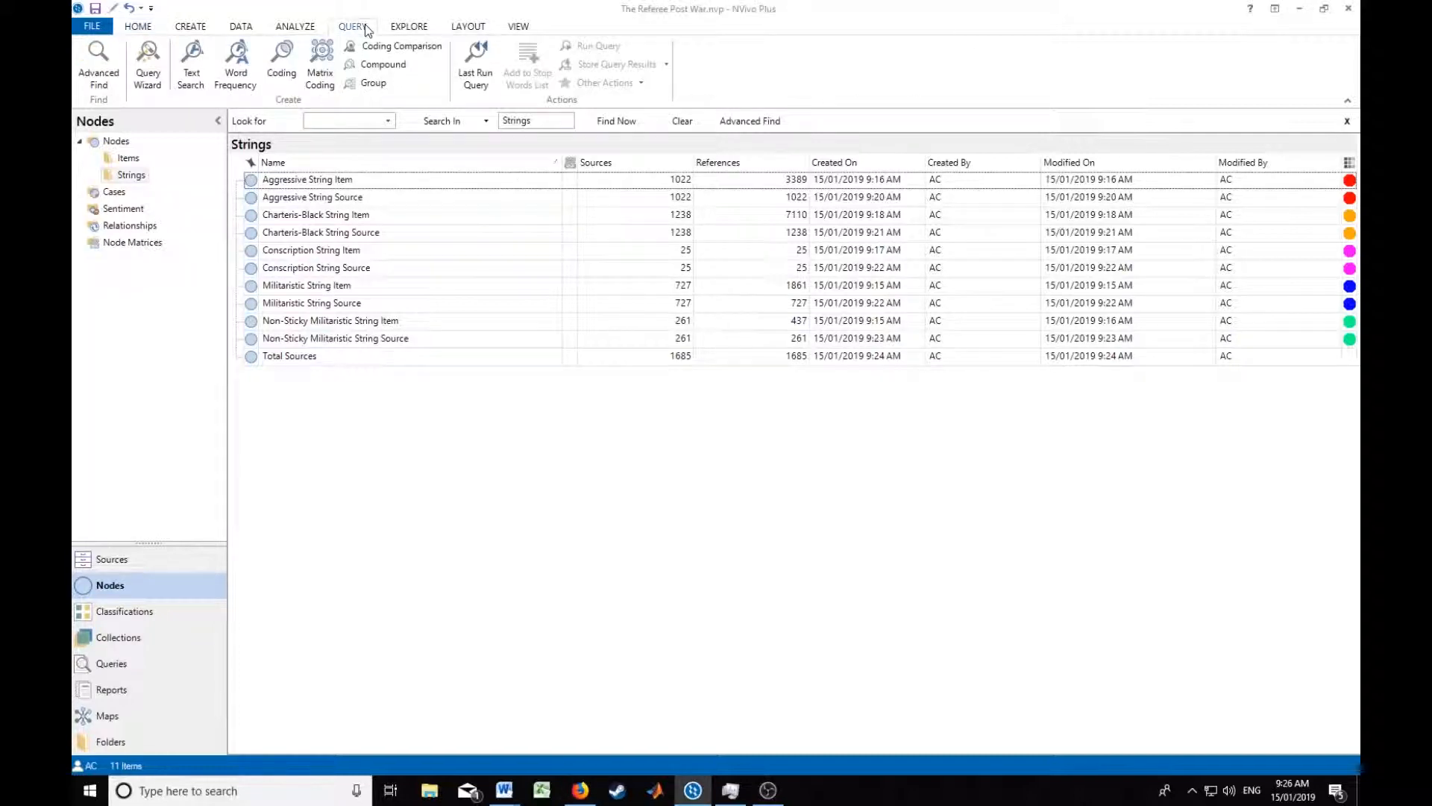
{"action": "left_click", "coordinate": [327, 71]}
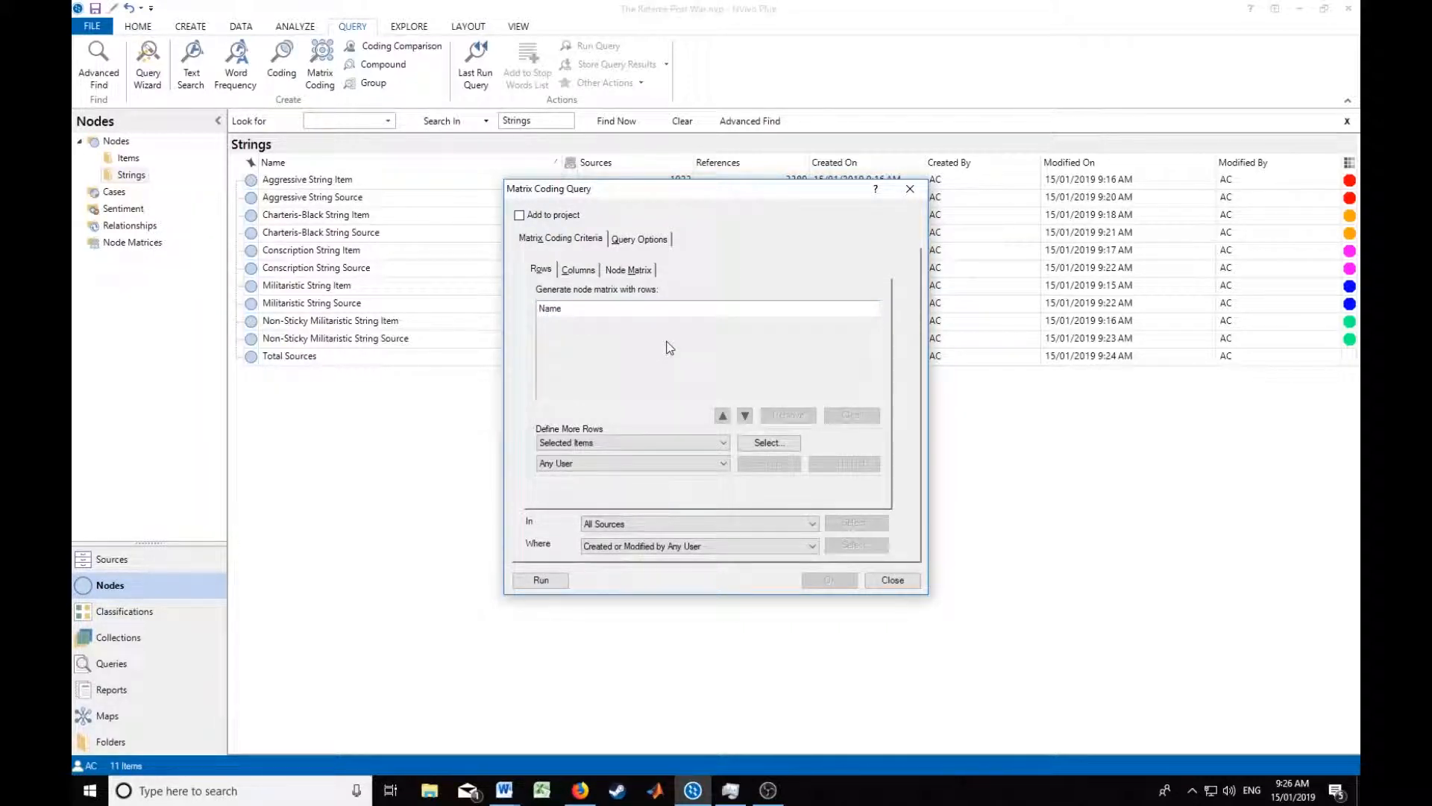
{"action": "left_click", "coordinate": [769, 442]}
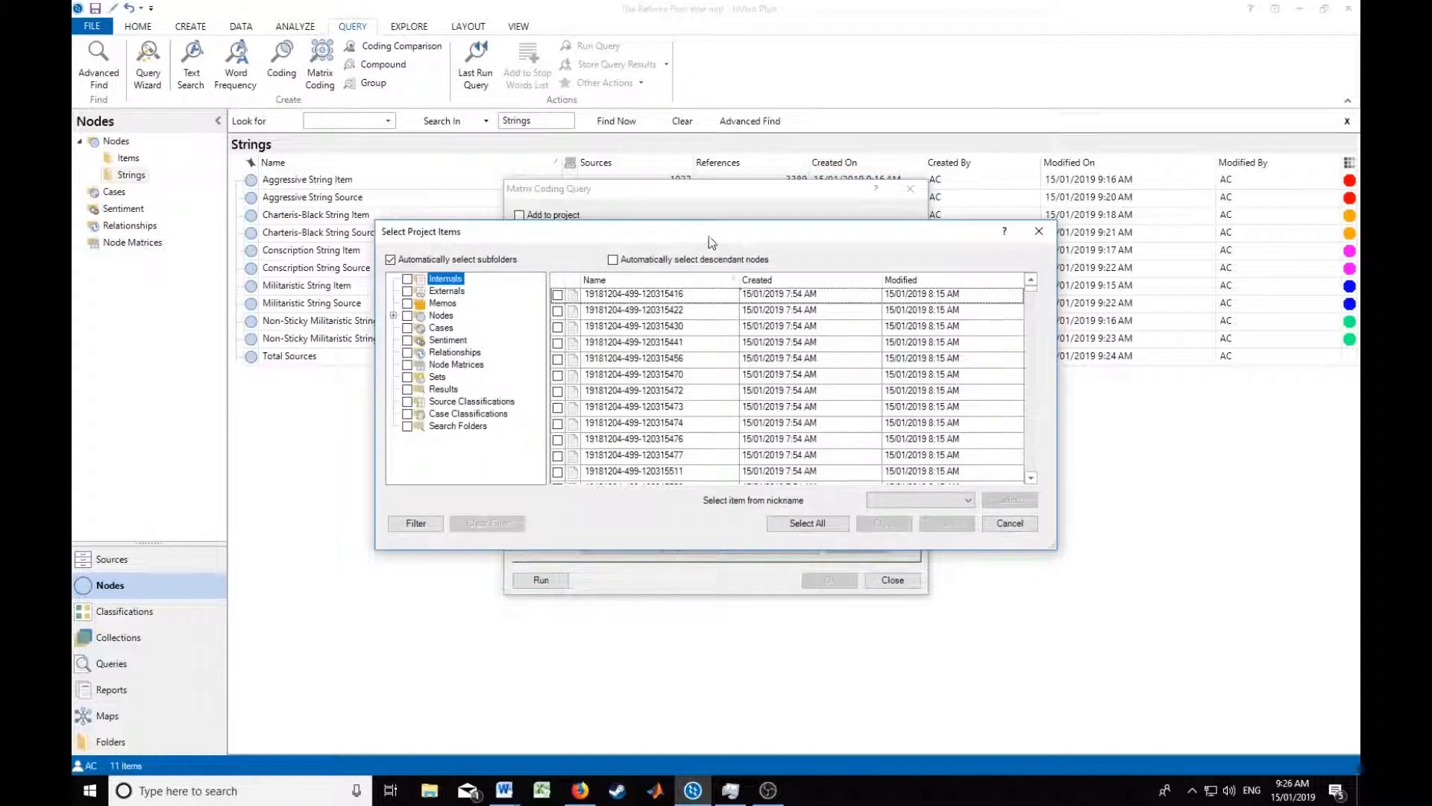
{"action": "left_click", "coordinate": [457, 402]}
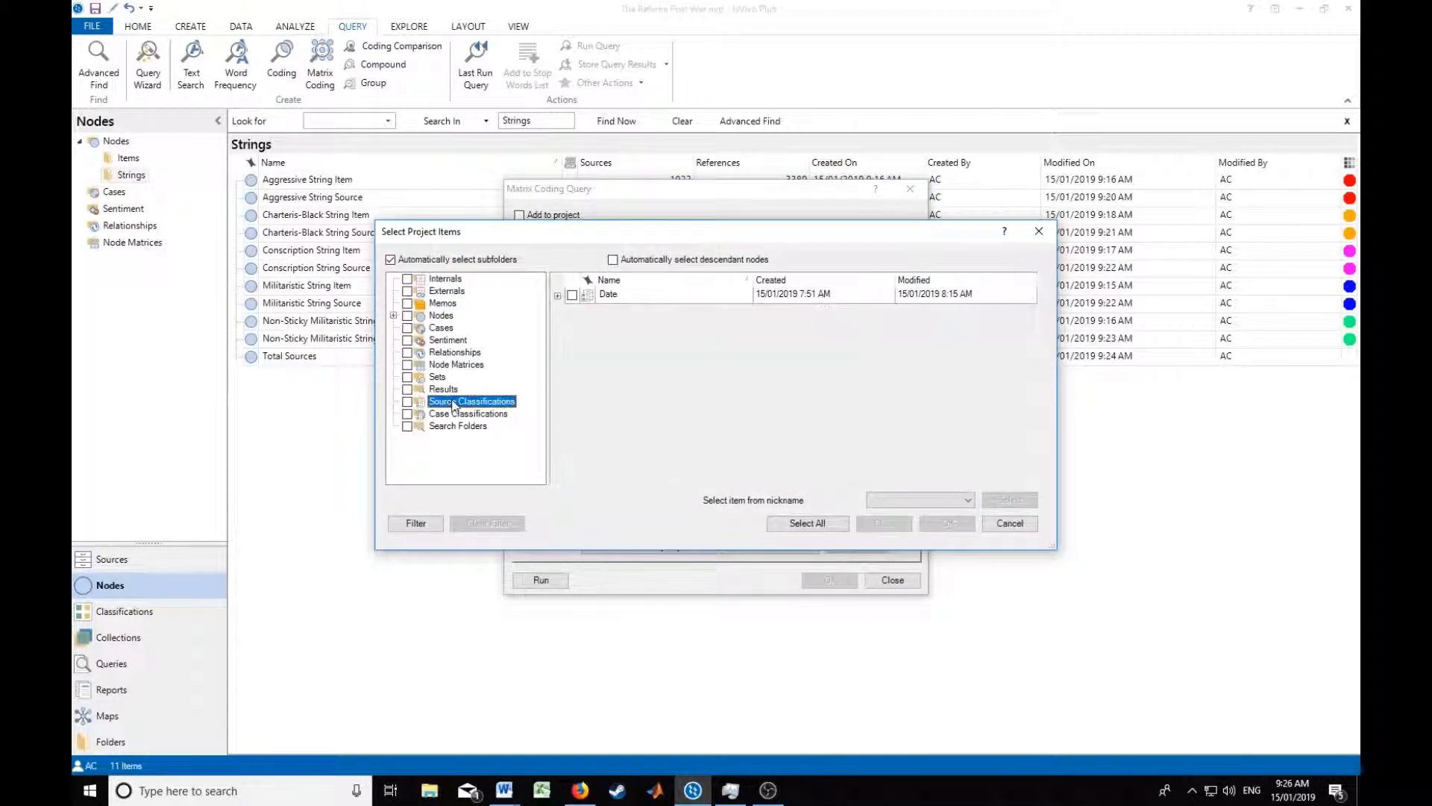
{"action": "left_click", "coordinate": [558, 296]}
{"action": "left_click", "coordinate": [572, 330]}
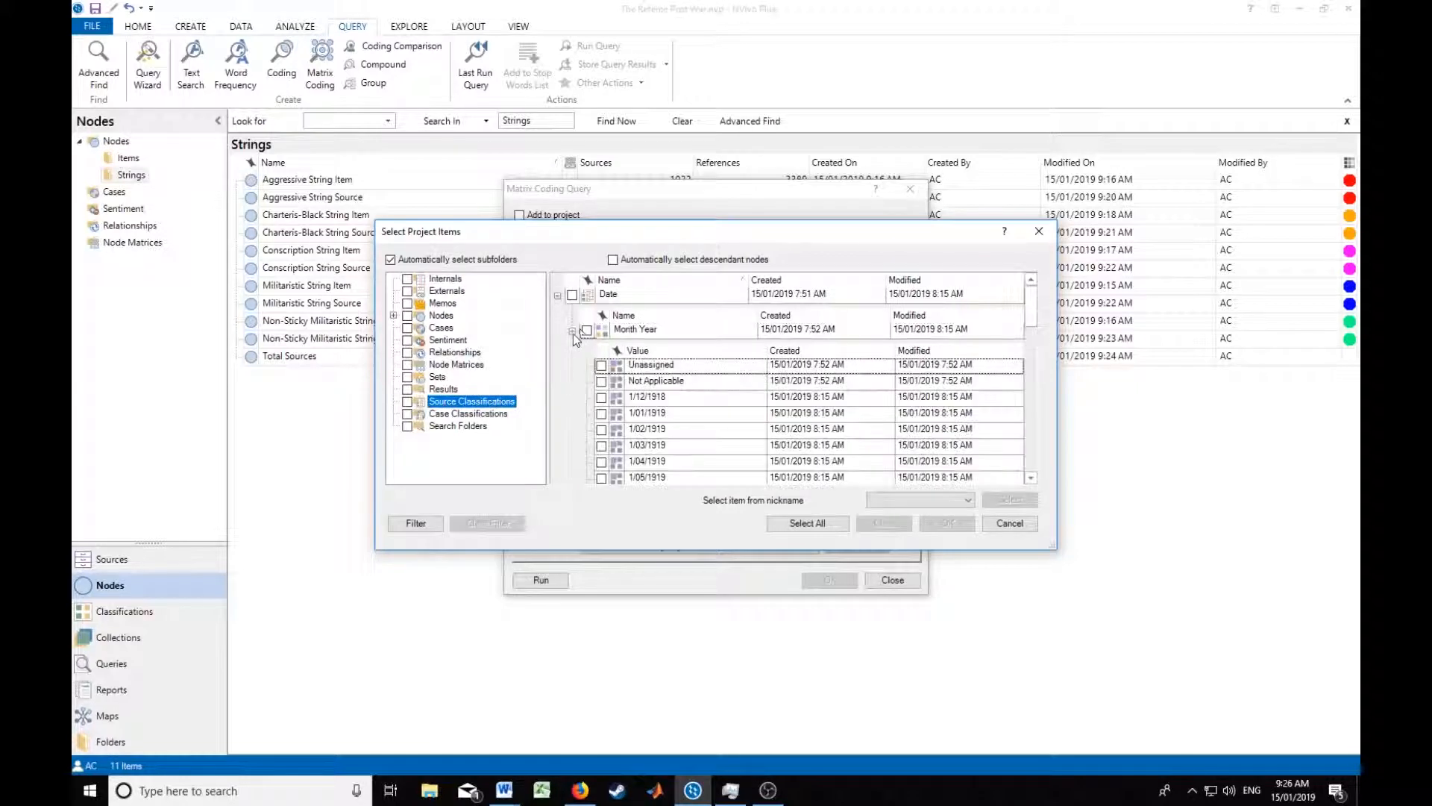
Add all Month Year values except Unassigned and Not Applicable to the matrix as rows.
{"action": "left_click", "coordinate": [612, 260]}
{"action": "left_click", "coordinate": [587, 330]}
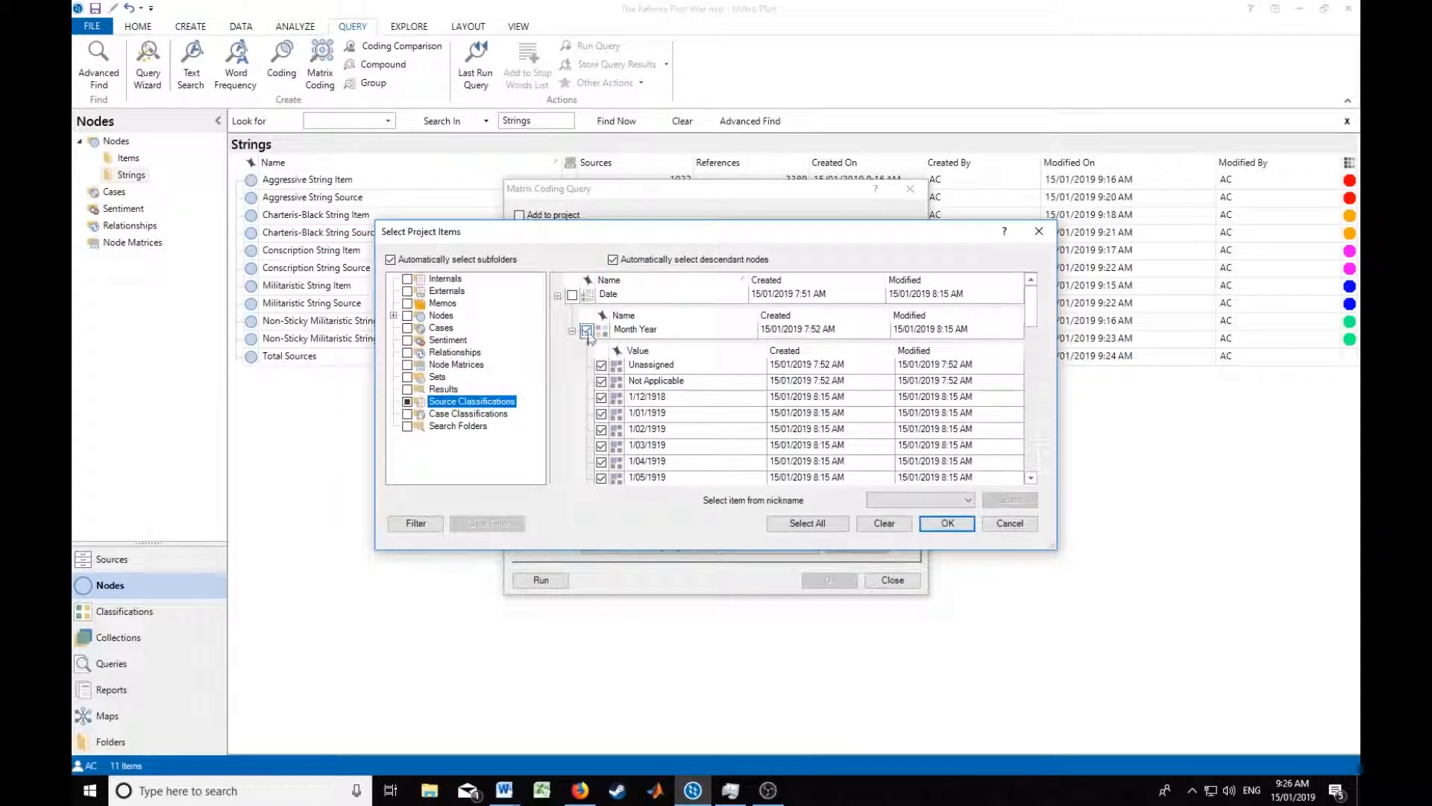
{"action": "left_click", "coordinate": [613, 260]}
{"action": "left_click", "coordinate": [602, 365]}
{"action": "left_click", "coordinate": [601, 381]}
{"action": "left_click", "coordinate": [947, 524]}
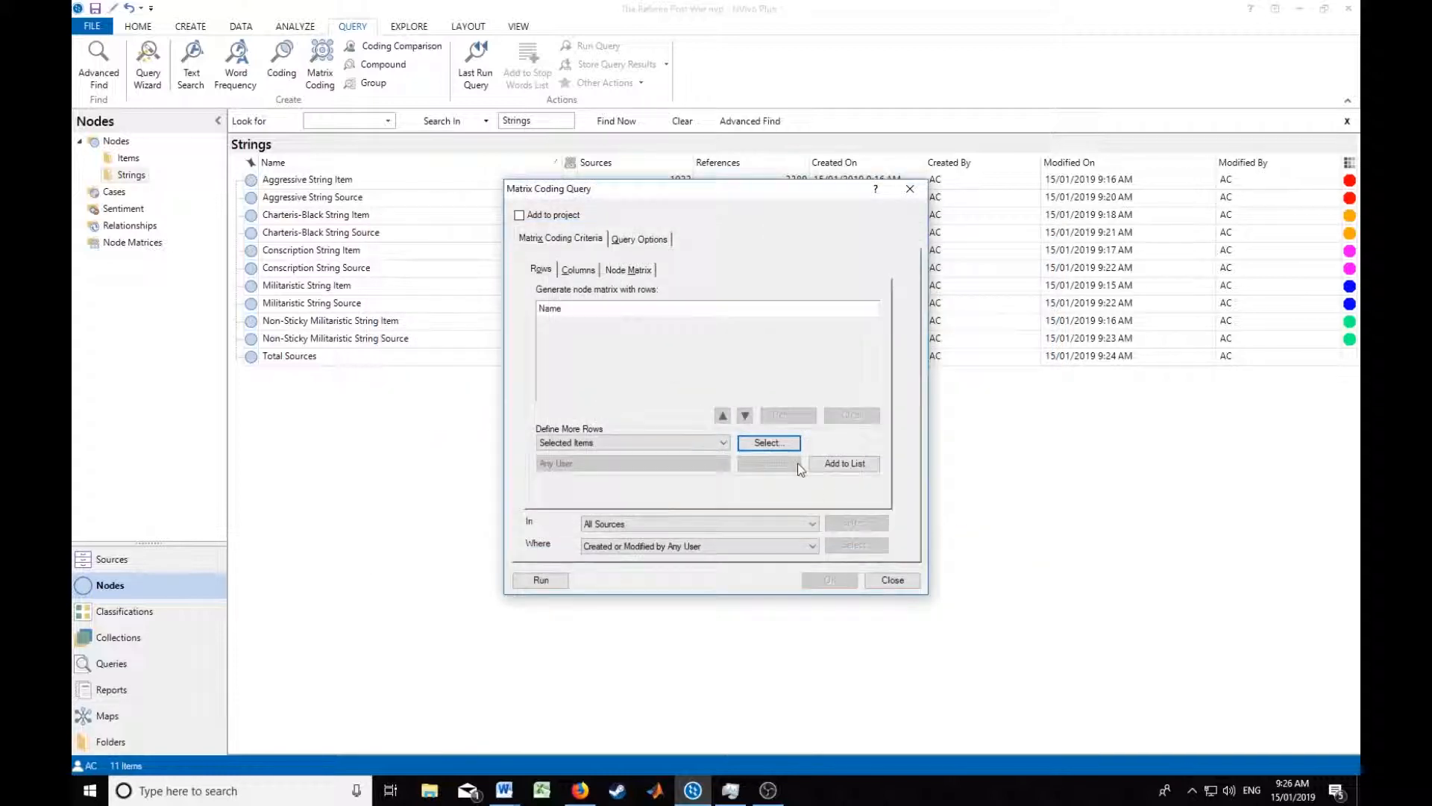
{"action": "left_click", "coordinate": [843, 467]}
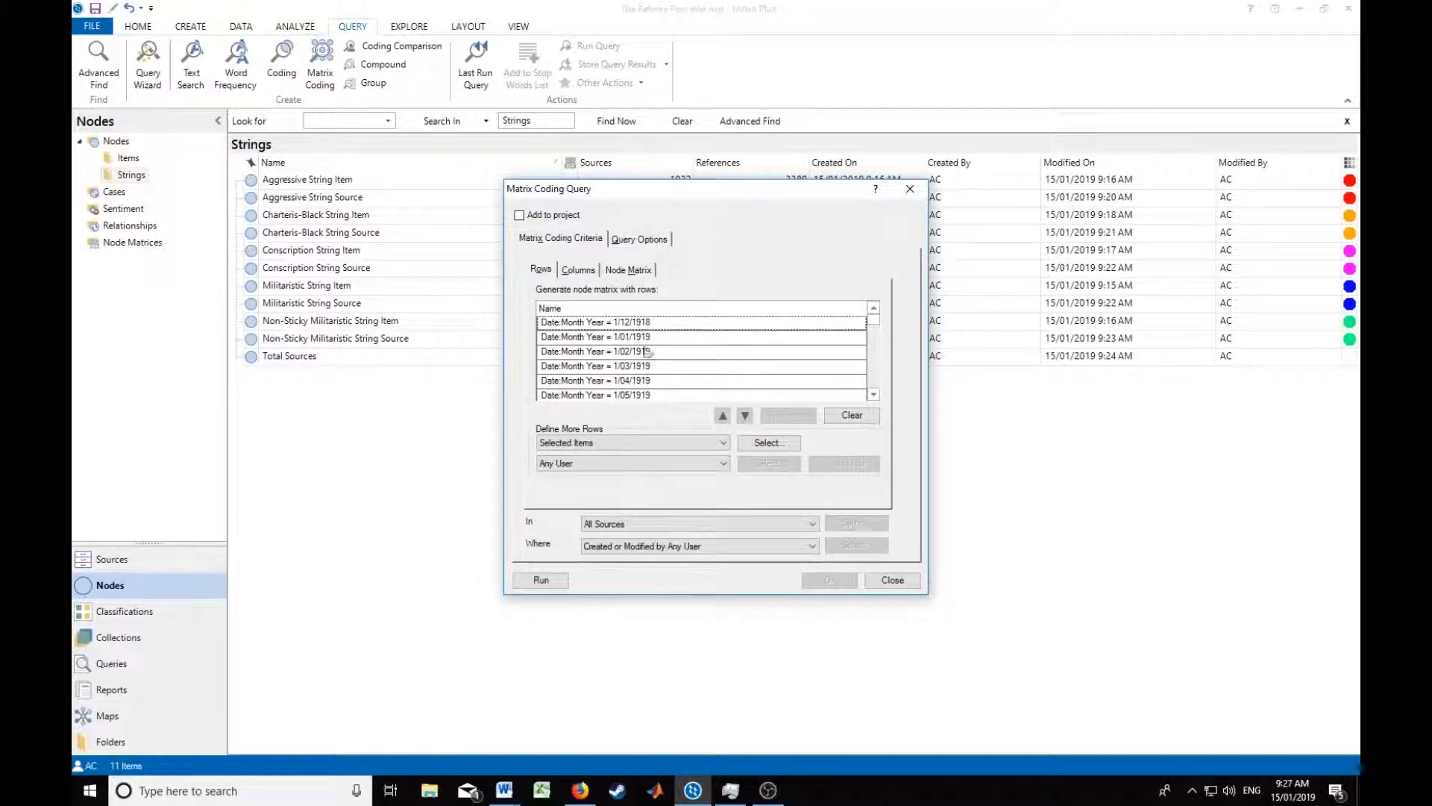
Add the Aggressive String Item node from the Strings folder to the matrix as its only column.
{"action": "left_click", "coordinate": [588, 274]}
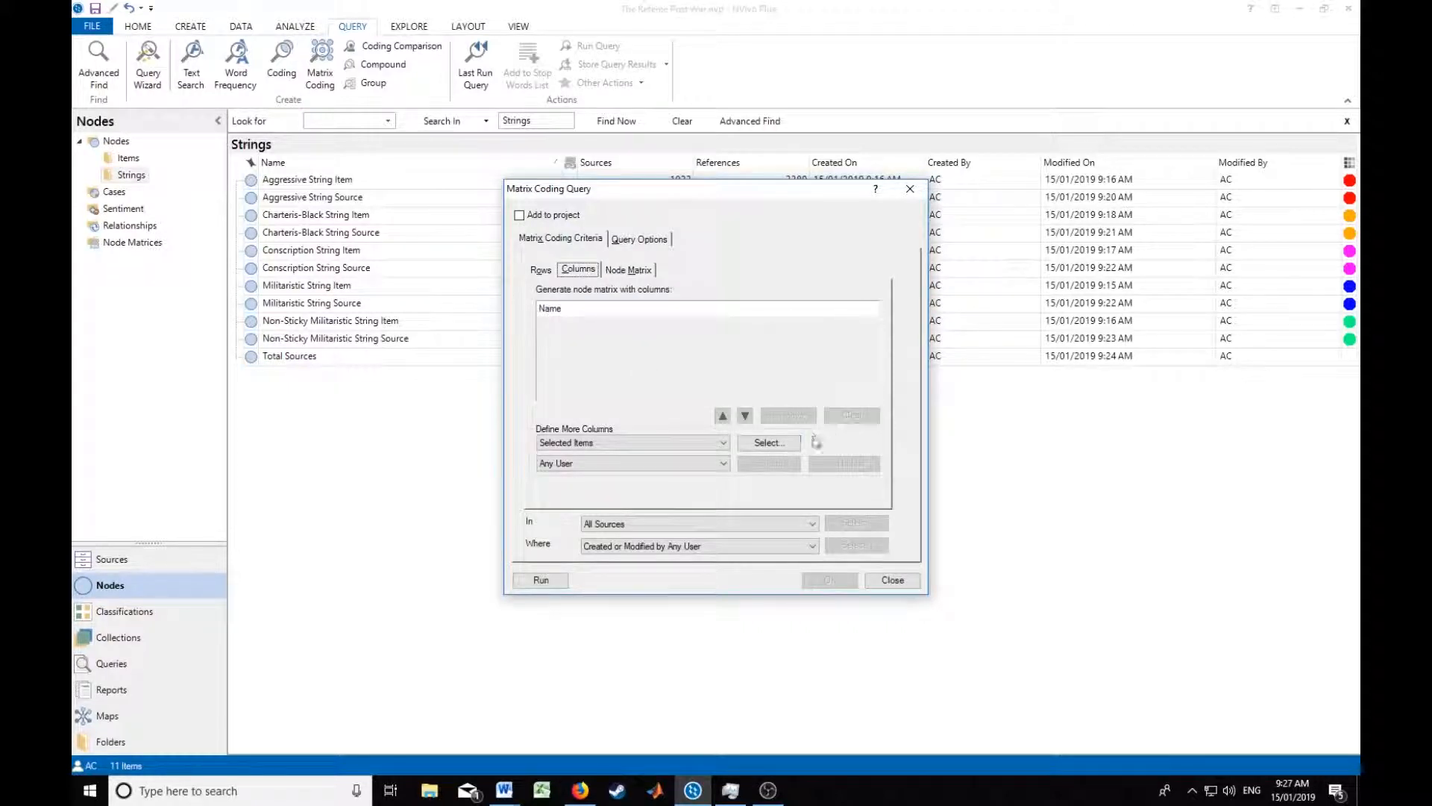
{"action": "left_click", "coordinate": [788, 445]}
{"action": "left_click", "coordinate": [393, 321]}
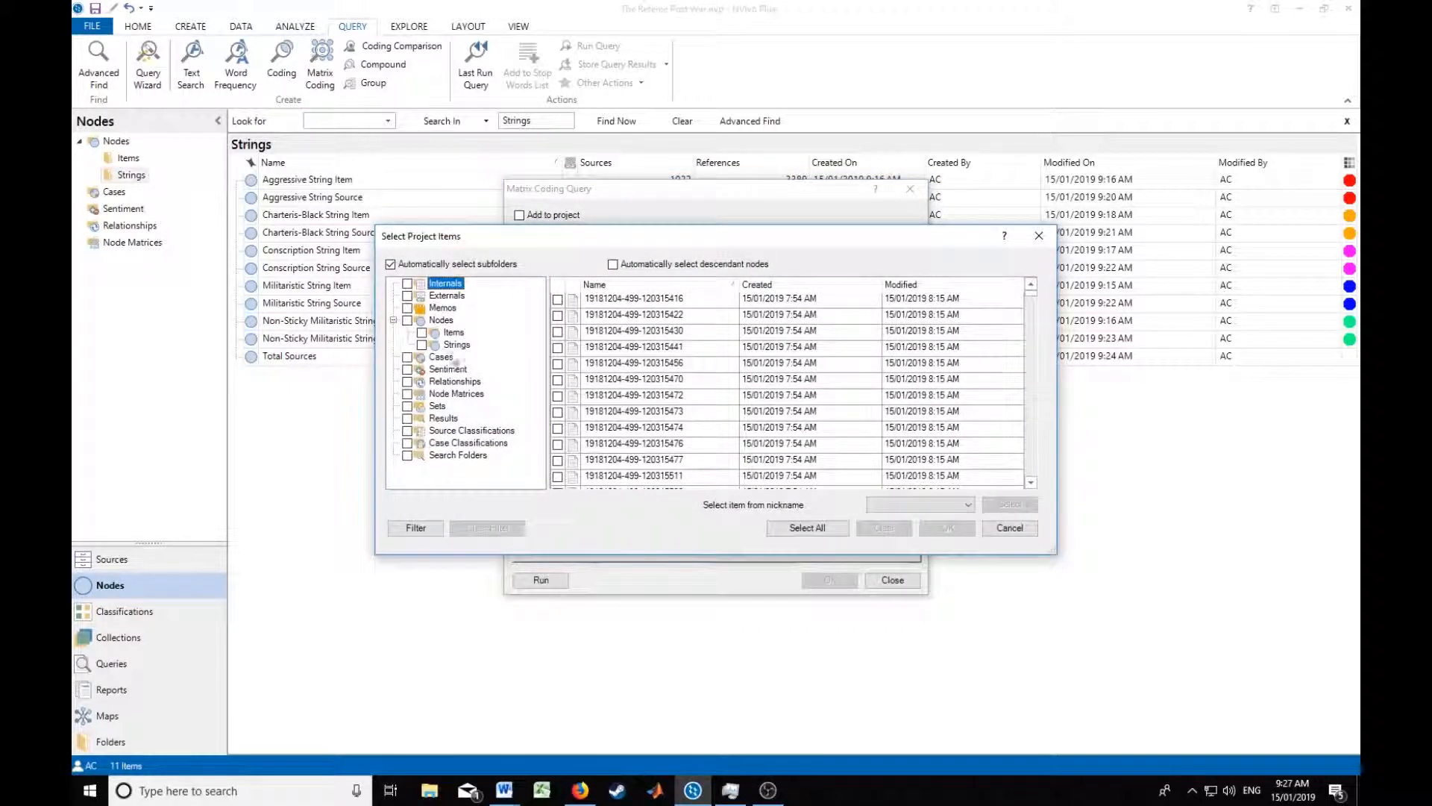
{"action": "left_click", "coordinate": [456, 346]}
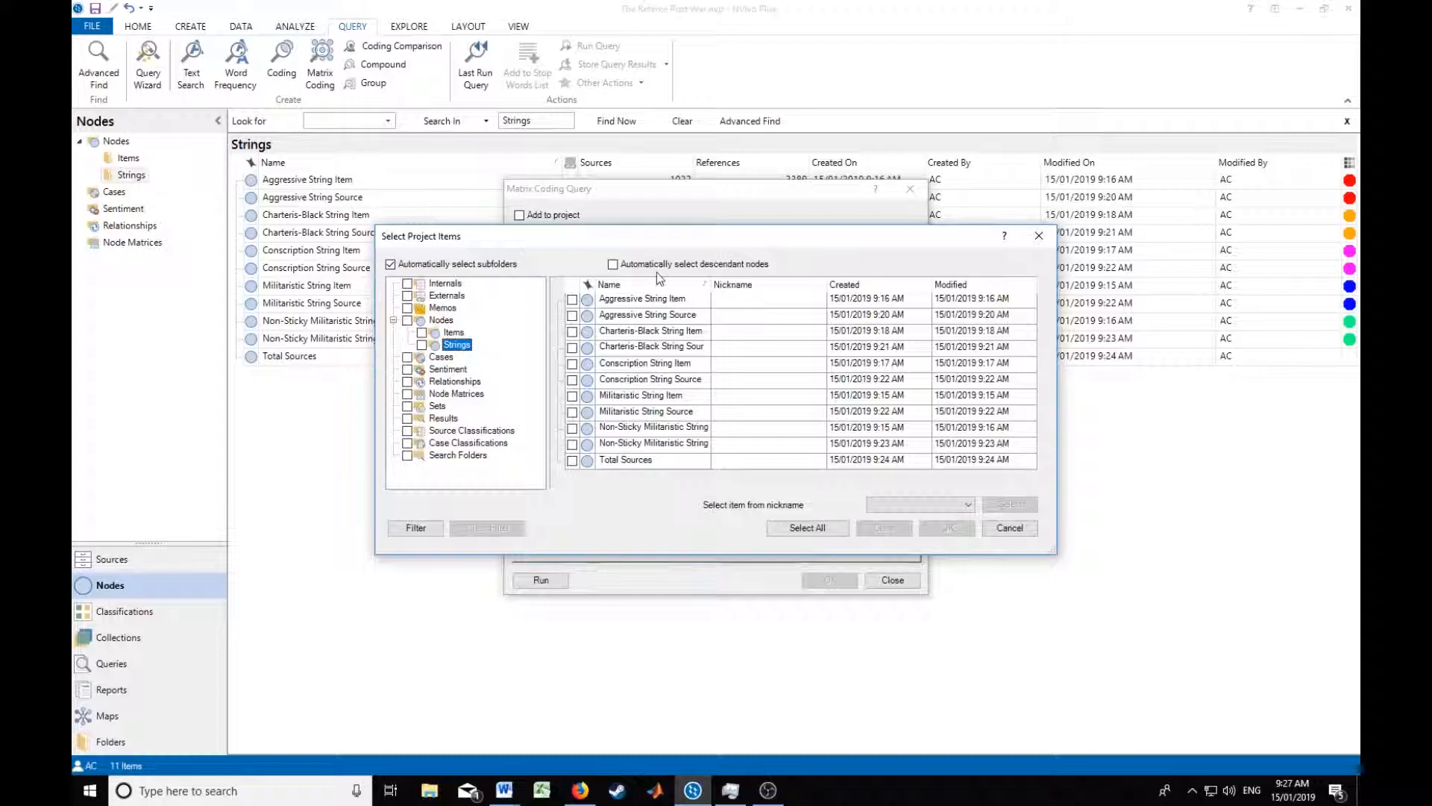
{"action": "left_click", "coordinate": [422, 345]}
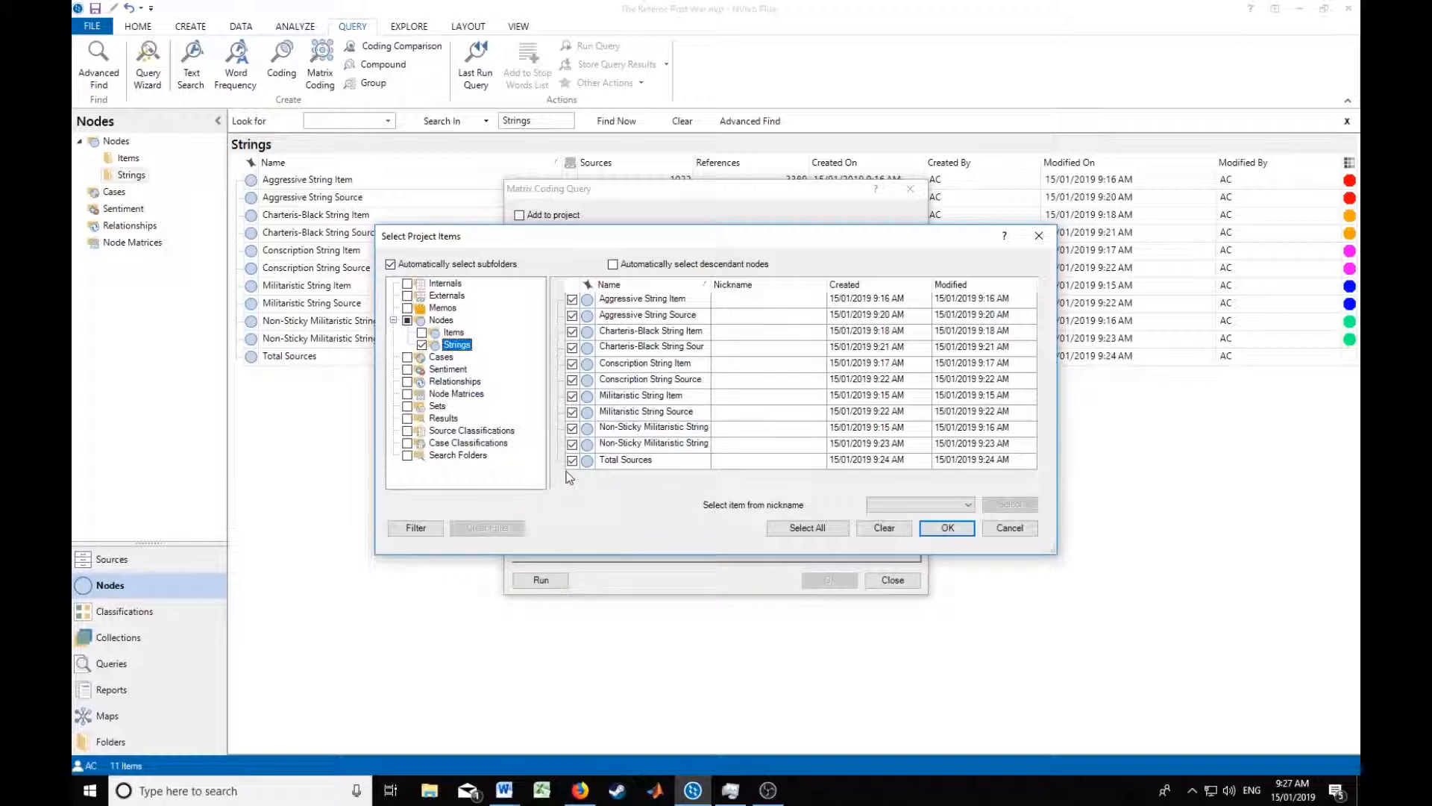
{"action": "left_click", "coordinate": [423, 345]}
{"action": "left_click", "coordinate": [572, 299]}
{"action": "left_click", "coordinate": [948, 528]}
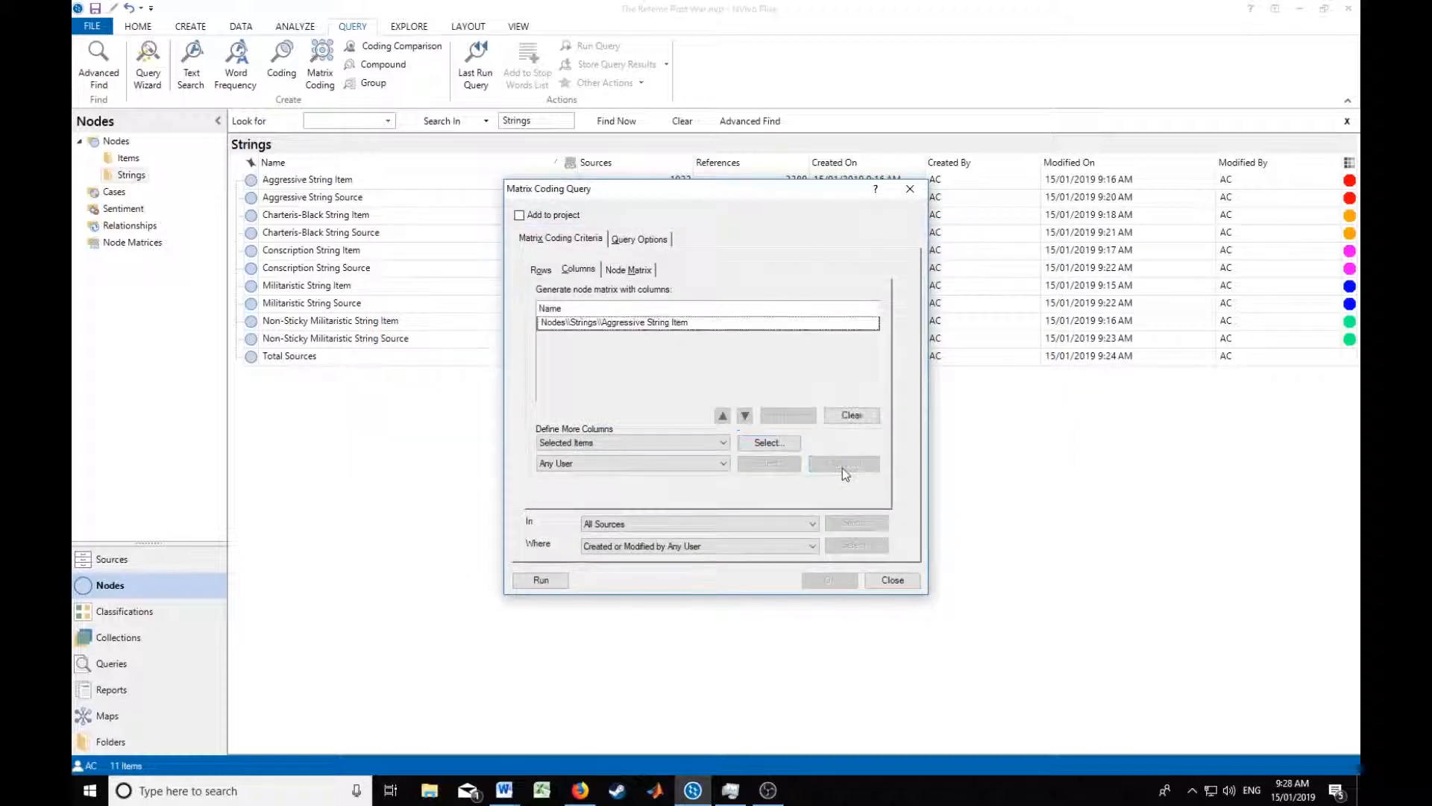
Run the matrix coding query and widen the row heading column to fit the full Month Year labels.
{"action": "left_click", "coordinate": [552, 581]}
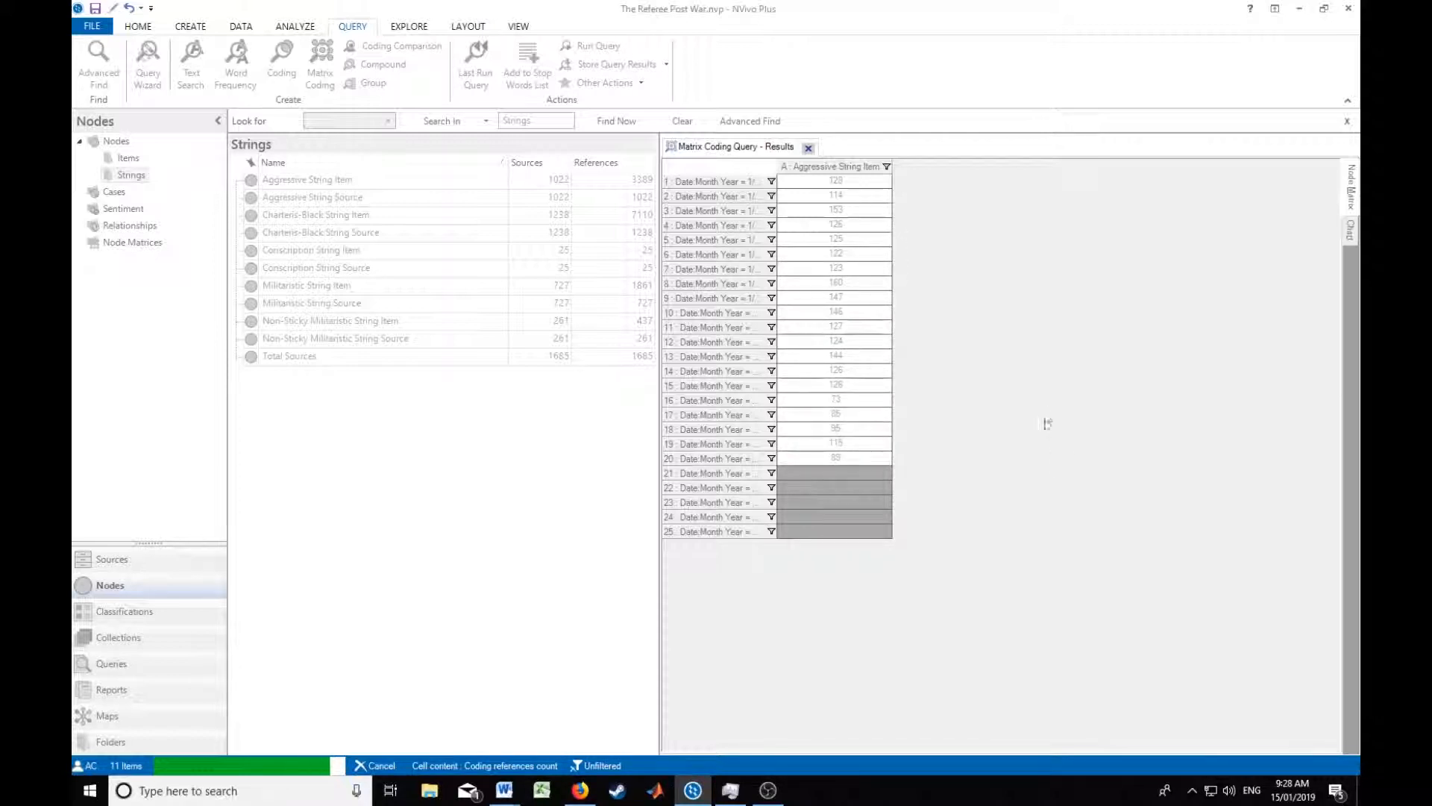
{"action": "double_click", "coordinate": [779, 184]}
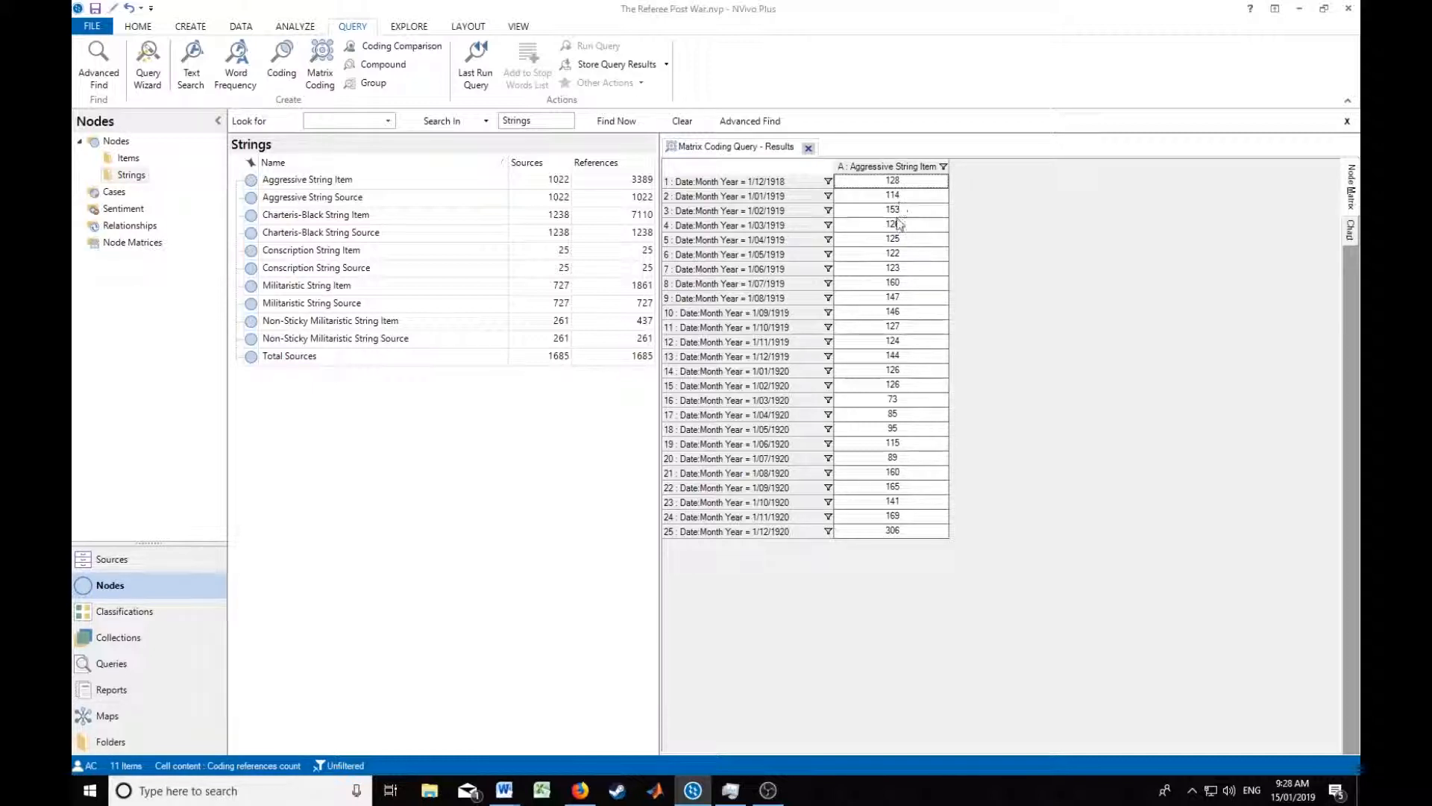
Start exporting the node matrix and browse drive D: to PhD > Articles > AIF XI > MATLab > Data > The Referee.
{"action": "right_click", "coordinate": [872, 302]}
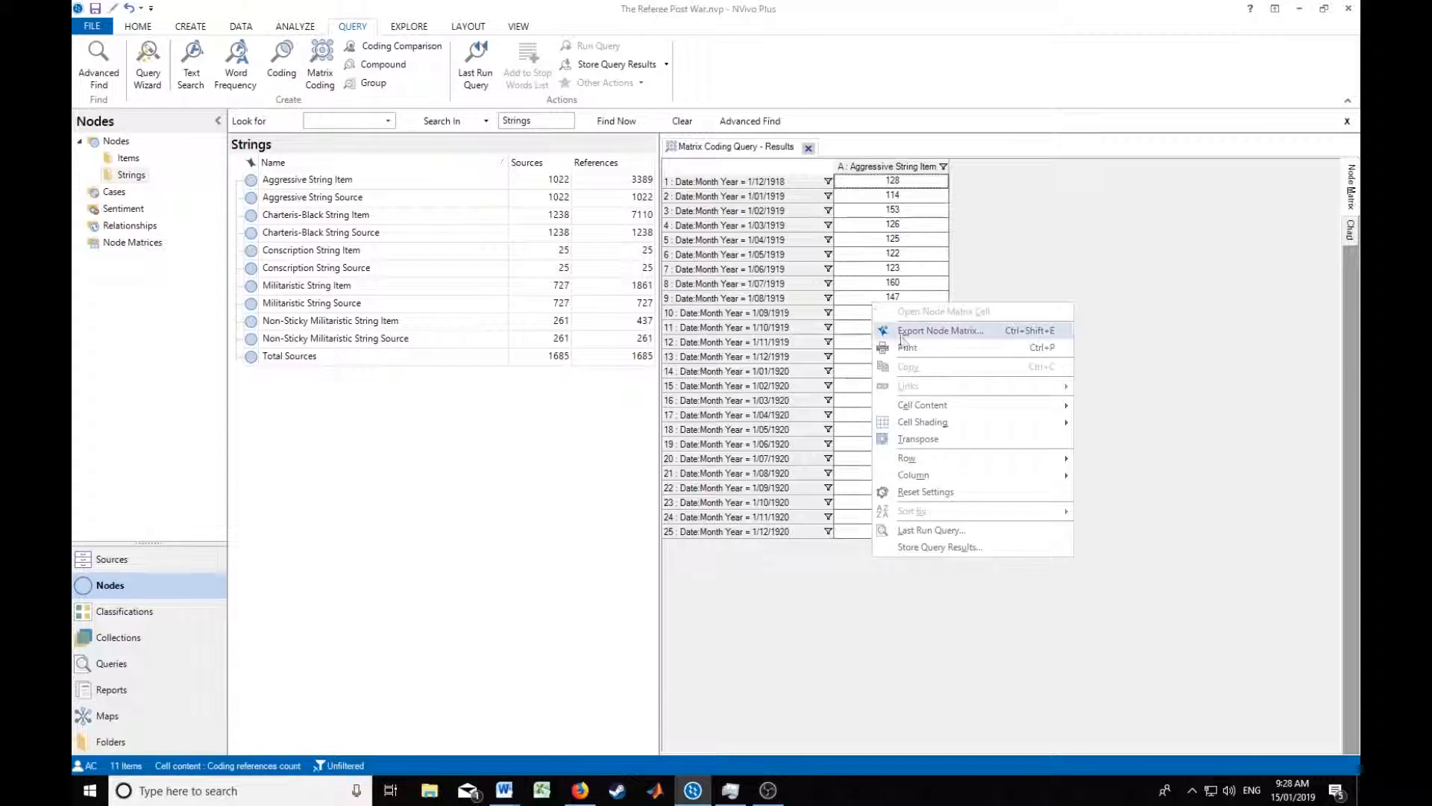
{"action": "left_click", "coordinate": [933, 330]}
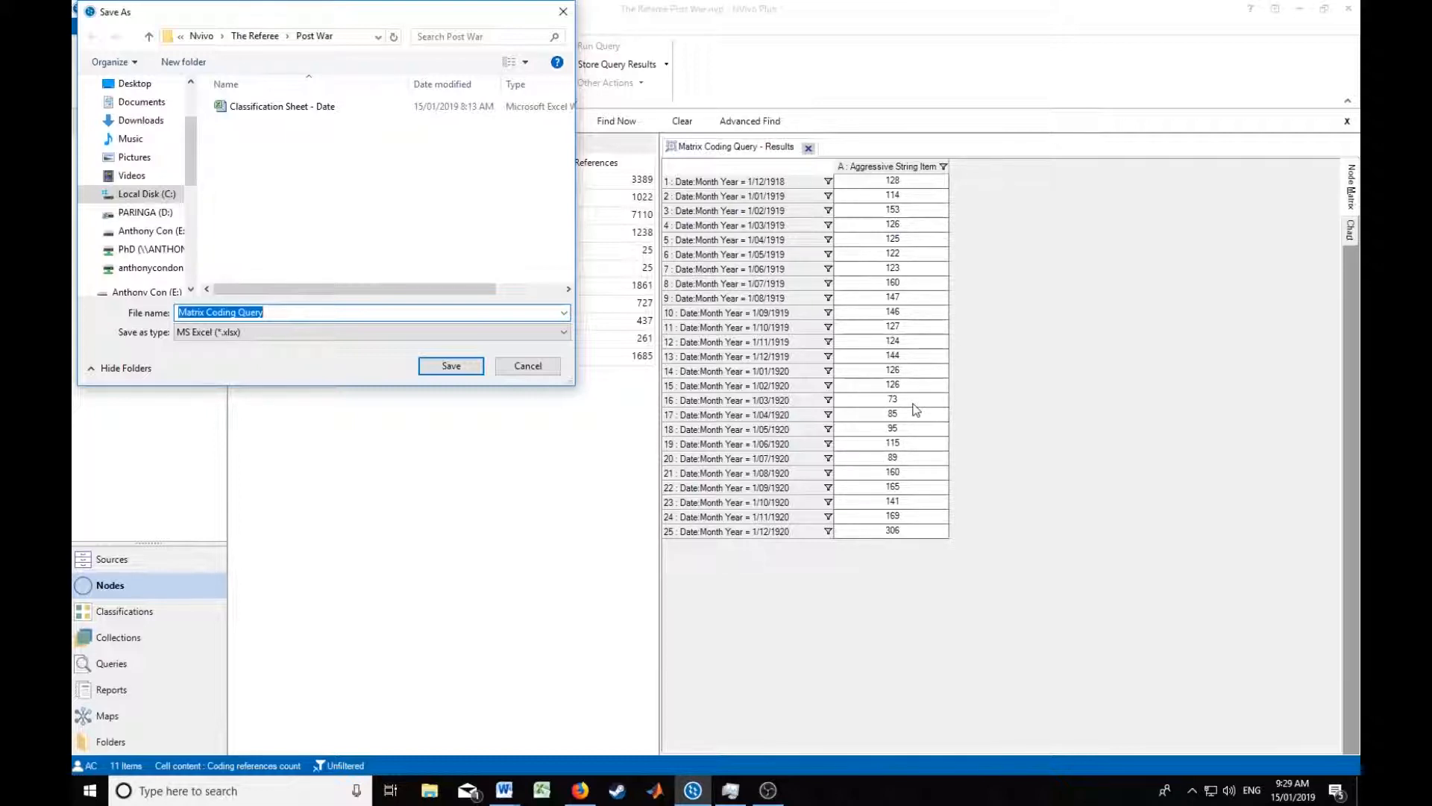
{"action": "left_click_drag", "start_coordinate": [332, 5], "coordinate": [690, 94]}
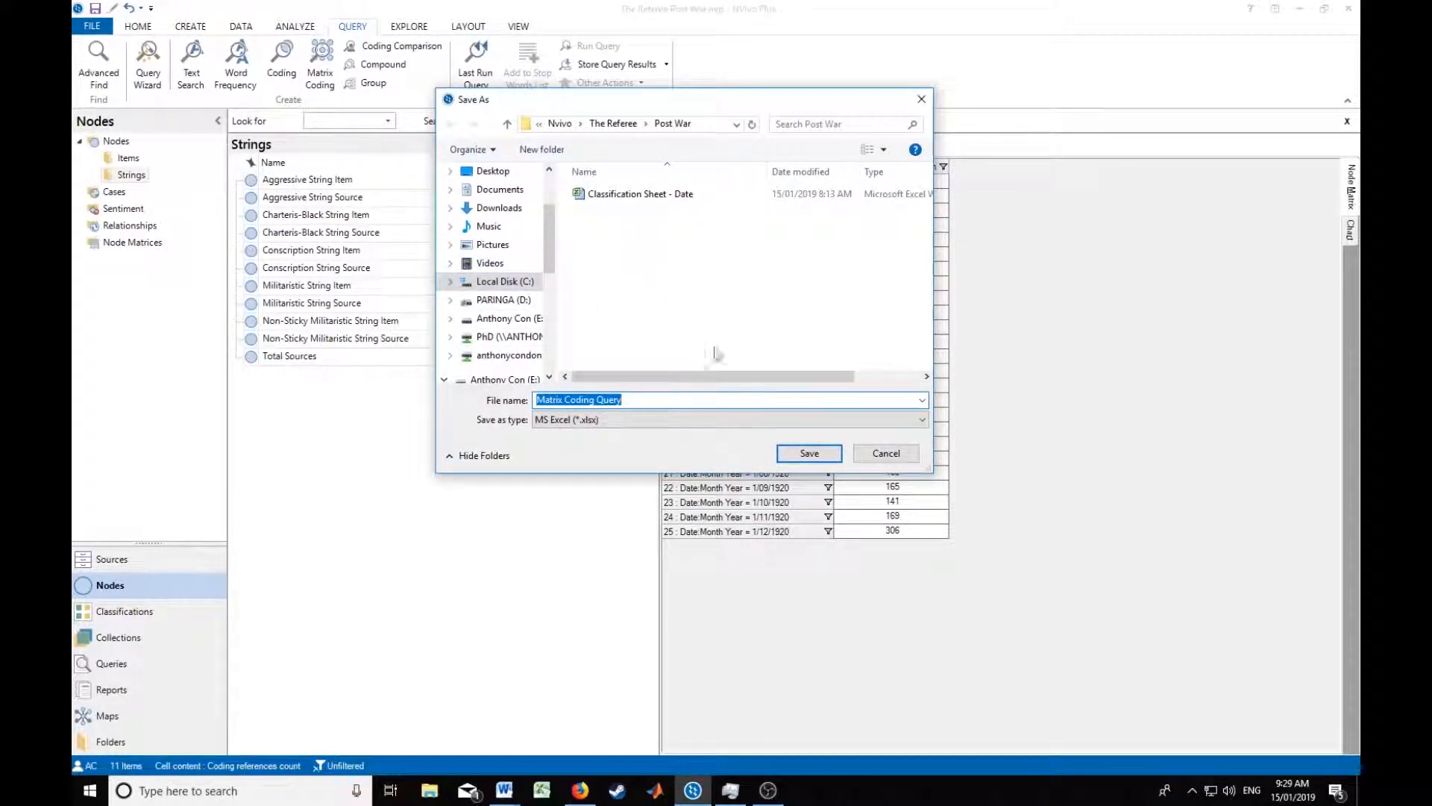
{"action": "left_click", "coordinate": [523, 308]}
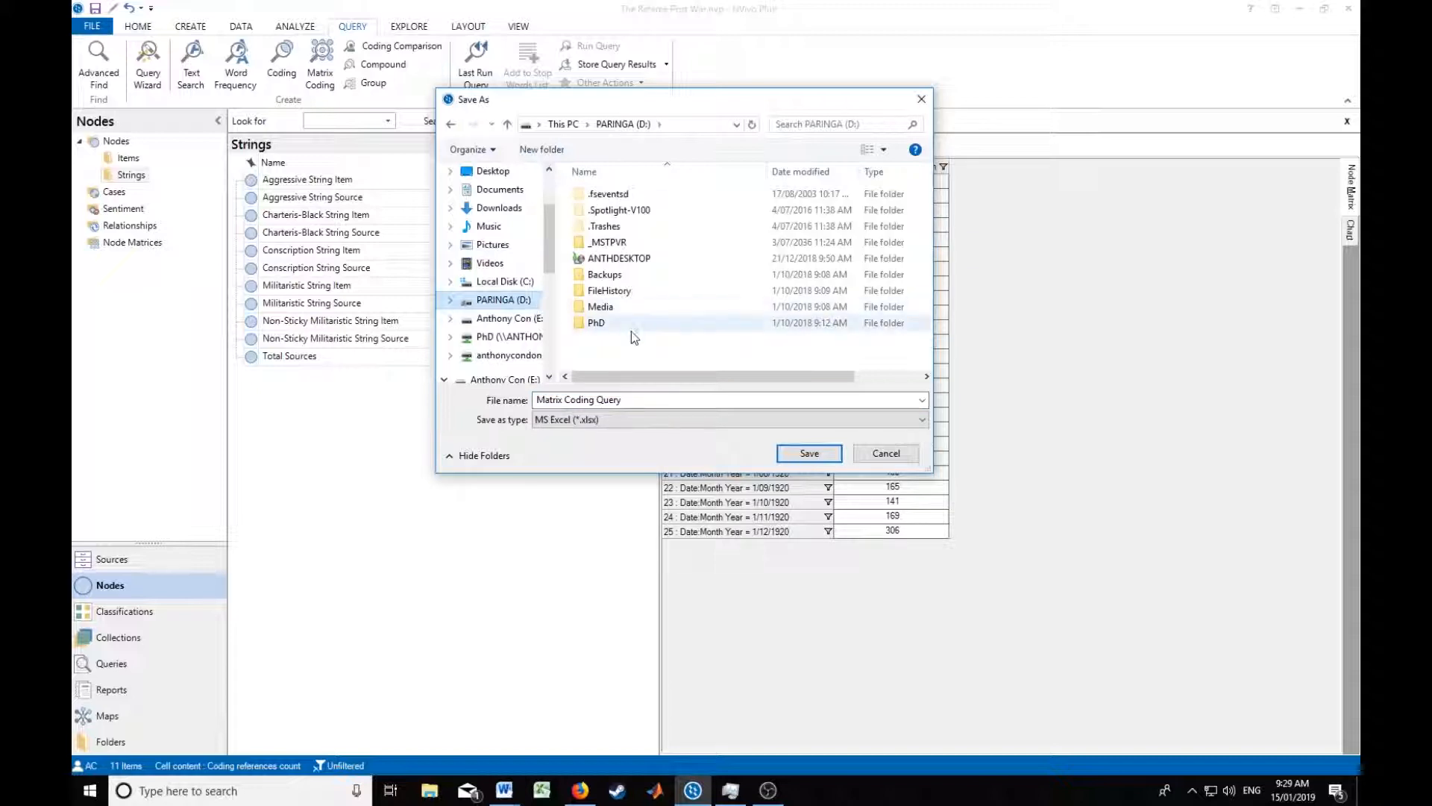
{"action": "double_click", "coordinate": [613, 327]}
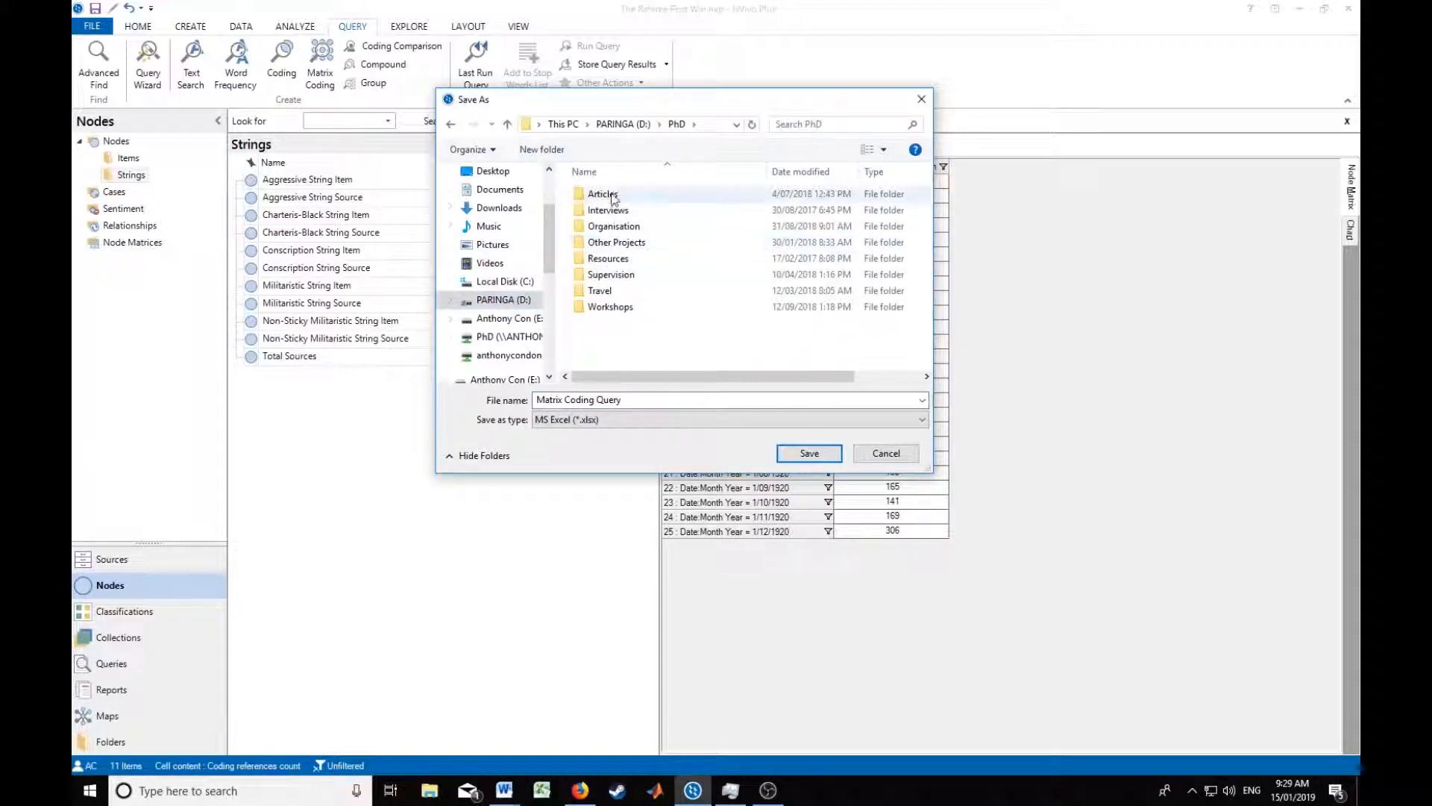
{"action": "double_click", "coordinate": [602, 195]}
{"action": "double_click", "coordinate": [597, 226]}
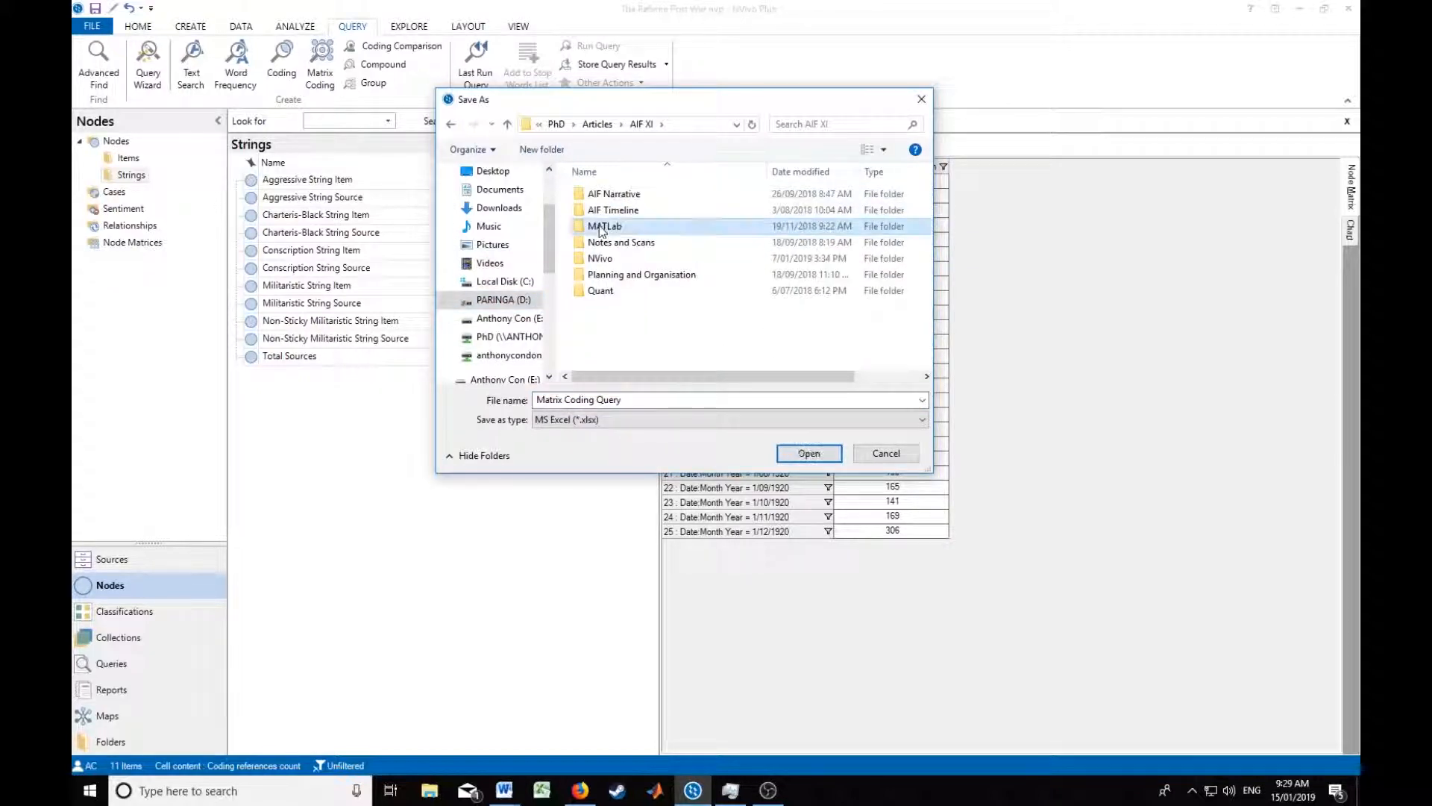
{"action": "double_click", "coordinate": [598, 226]}
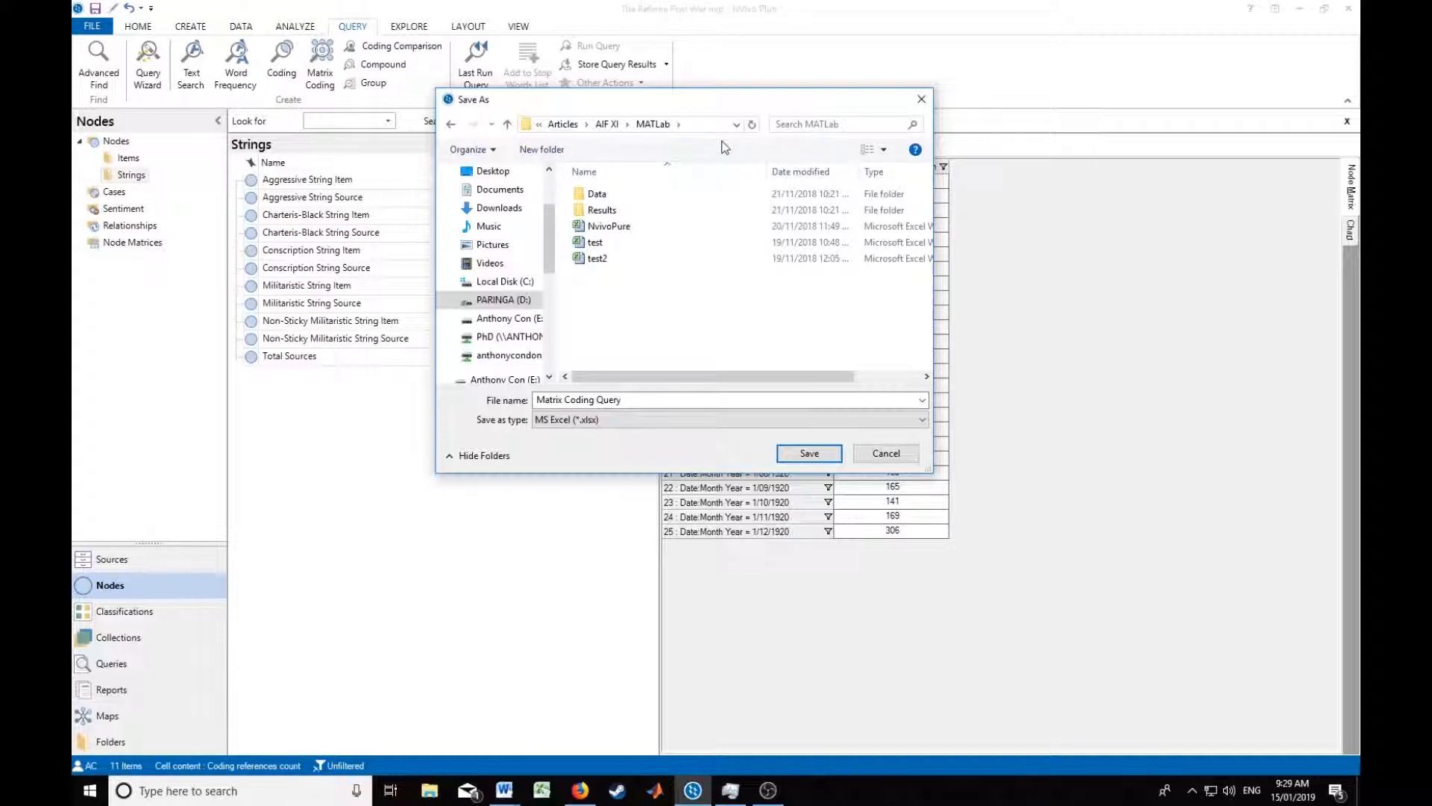
{"action": "double_click", "coordinate": [597, 196]}
{"action": "scroll", "coordinate": [627, 218], "scroll_direction": "down", "scroll_amount": 1}
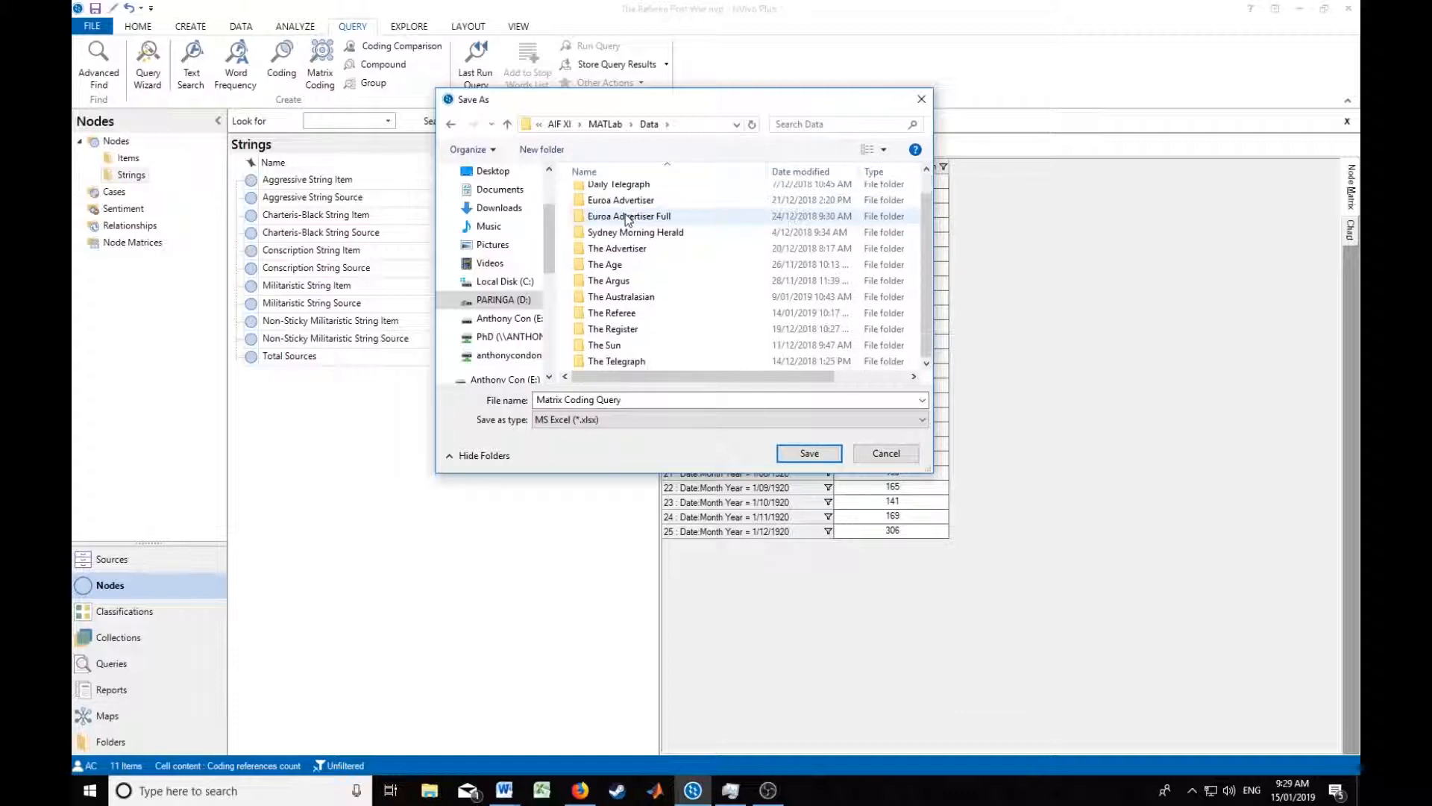
{"action": "double_click", "coordinate": [629, 313]}
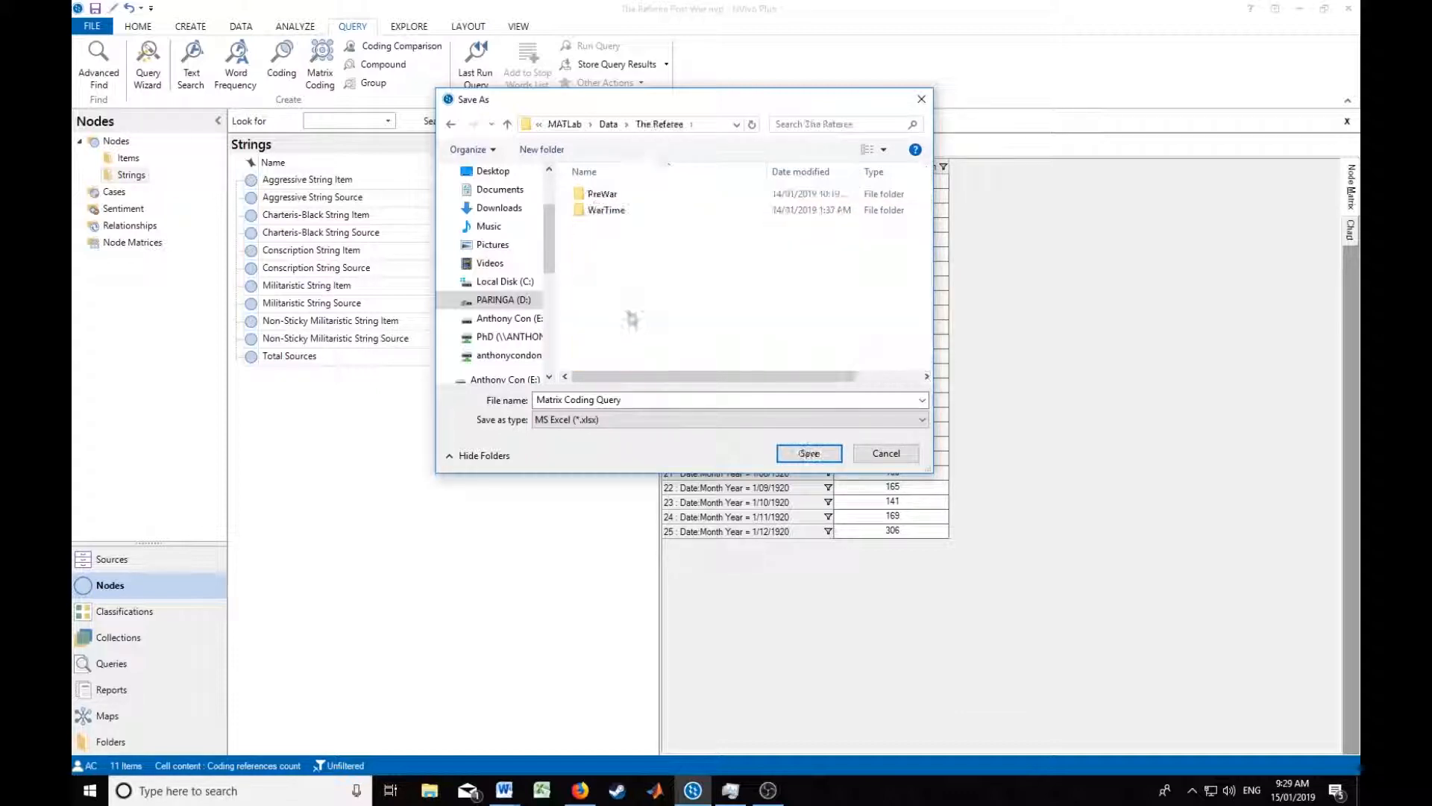
Create a new folder named PostWar inside The Referee folder.
{"action": "right_click", "coordinate": [599, 245]}
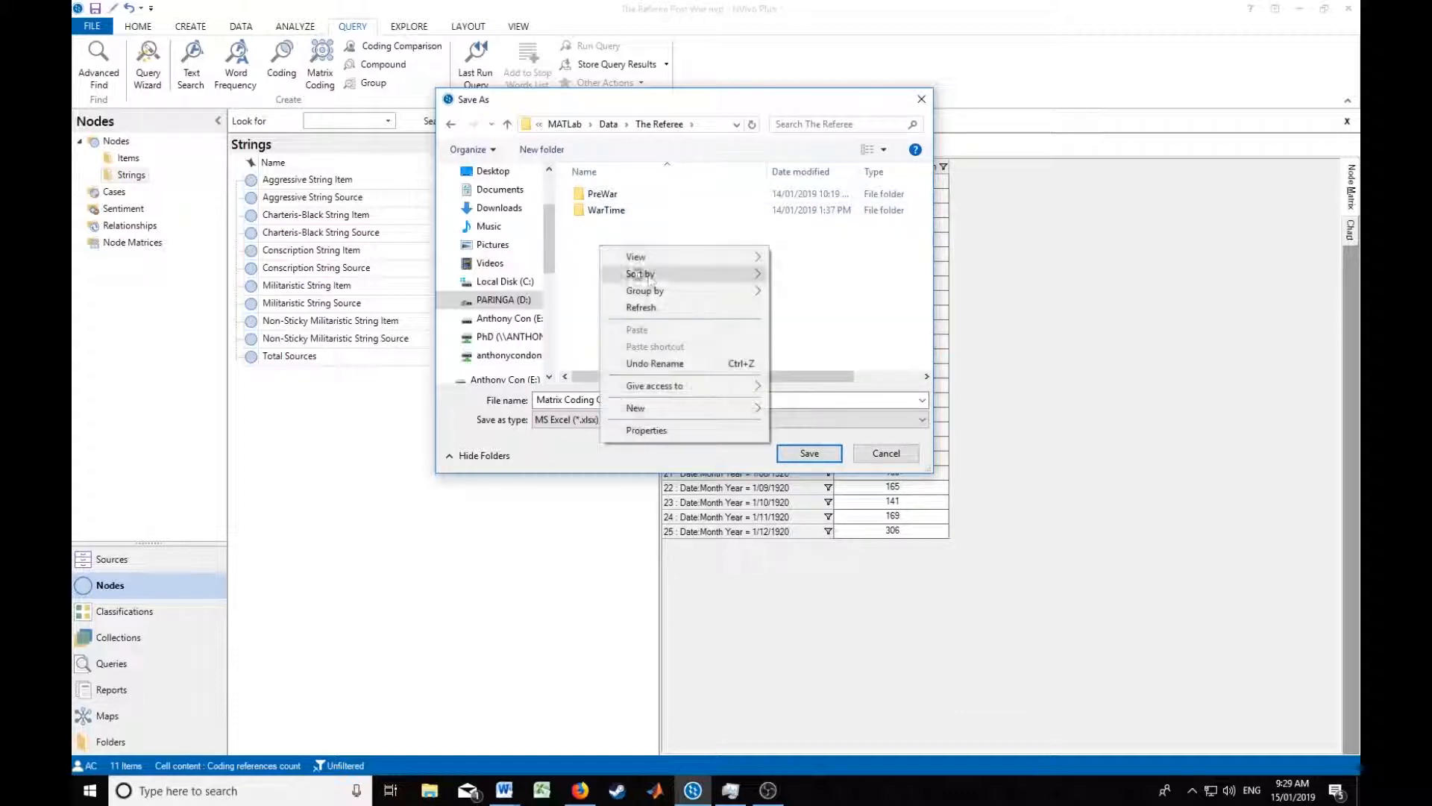
{"action": "left_click", "coordinate": [787, 408]}
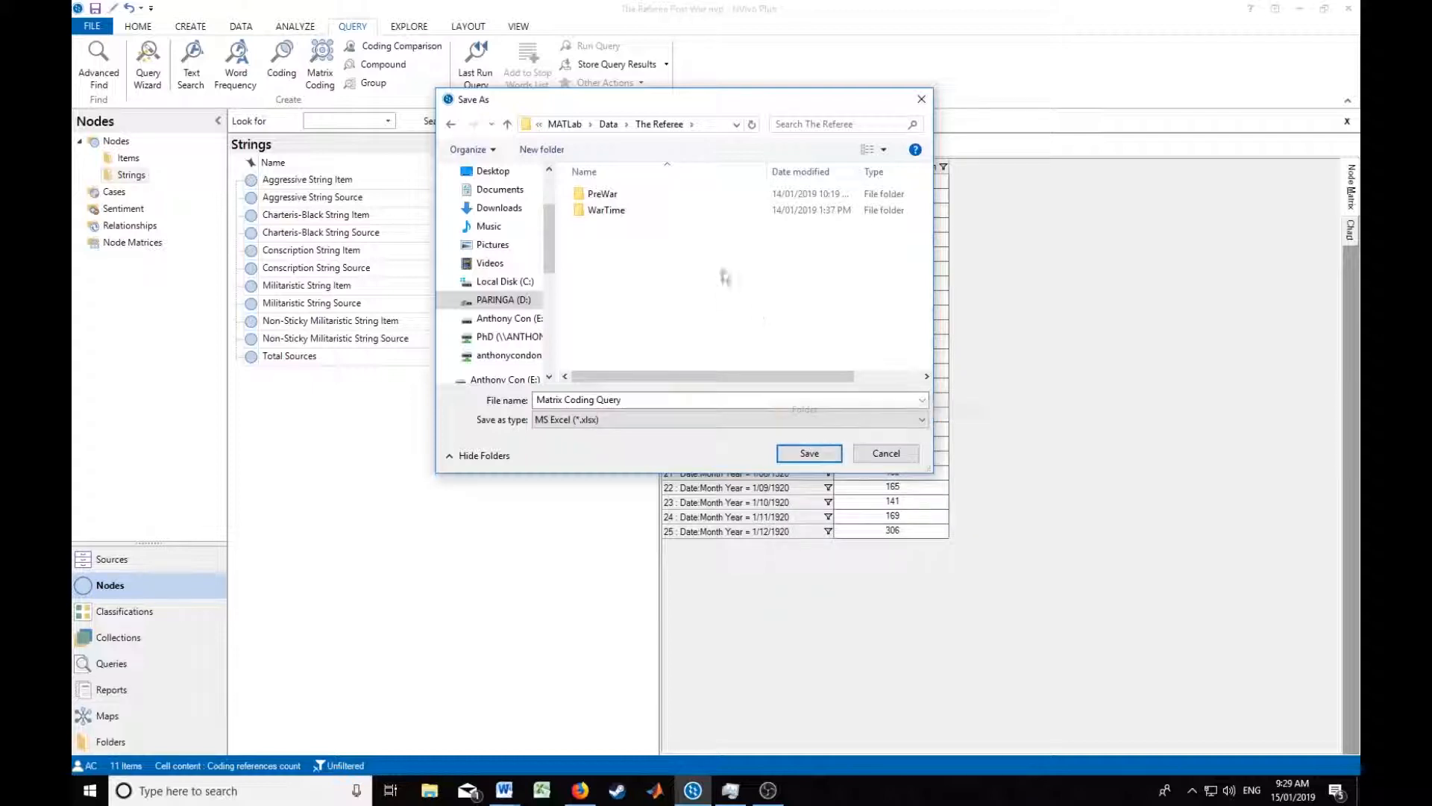
{"action": "type", "text": "PostWar"}
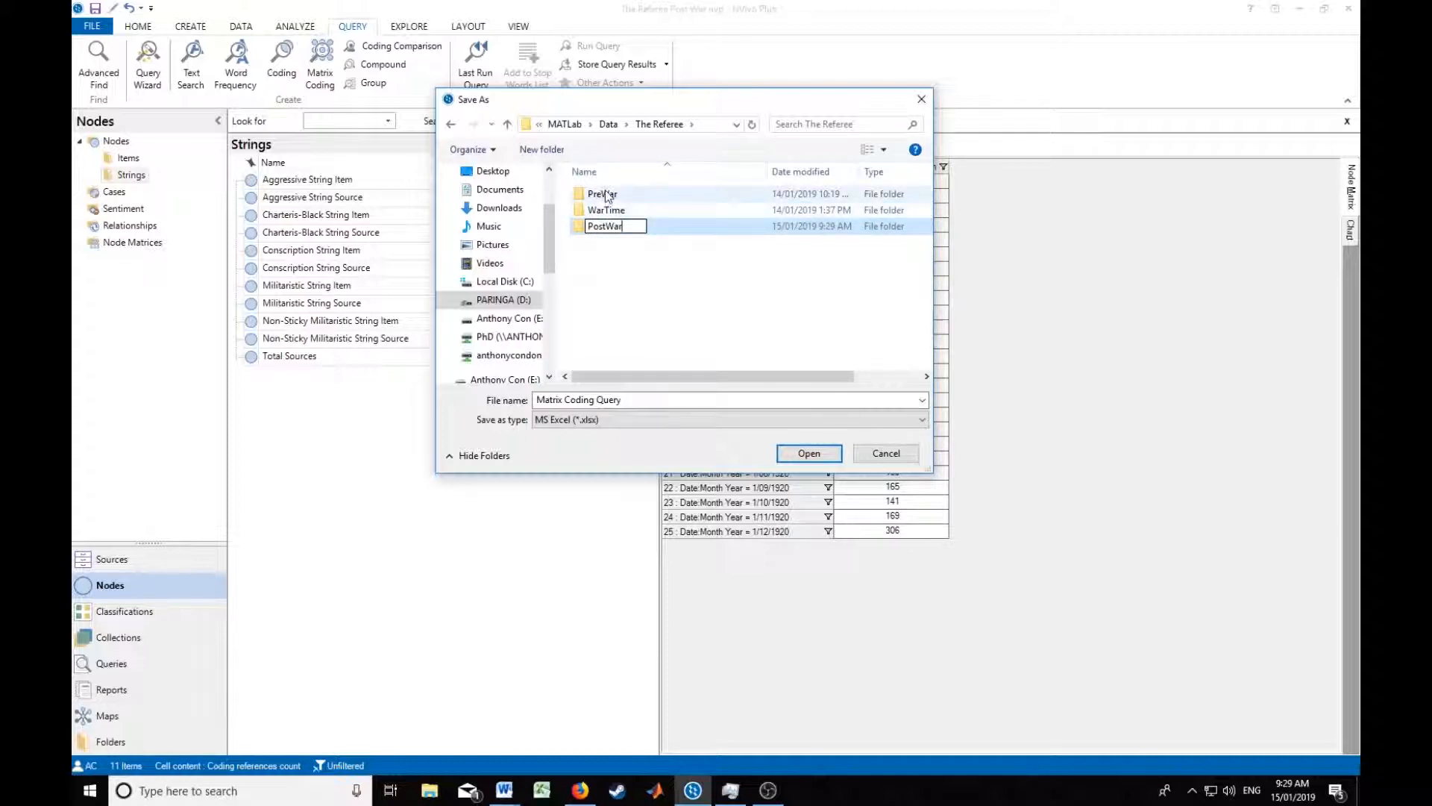
{"action": "left_click", "coordinate": [705, 324]}
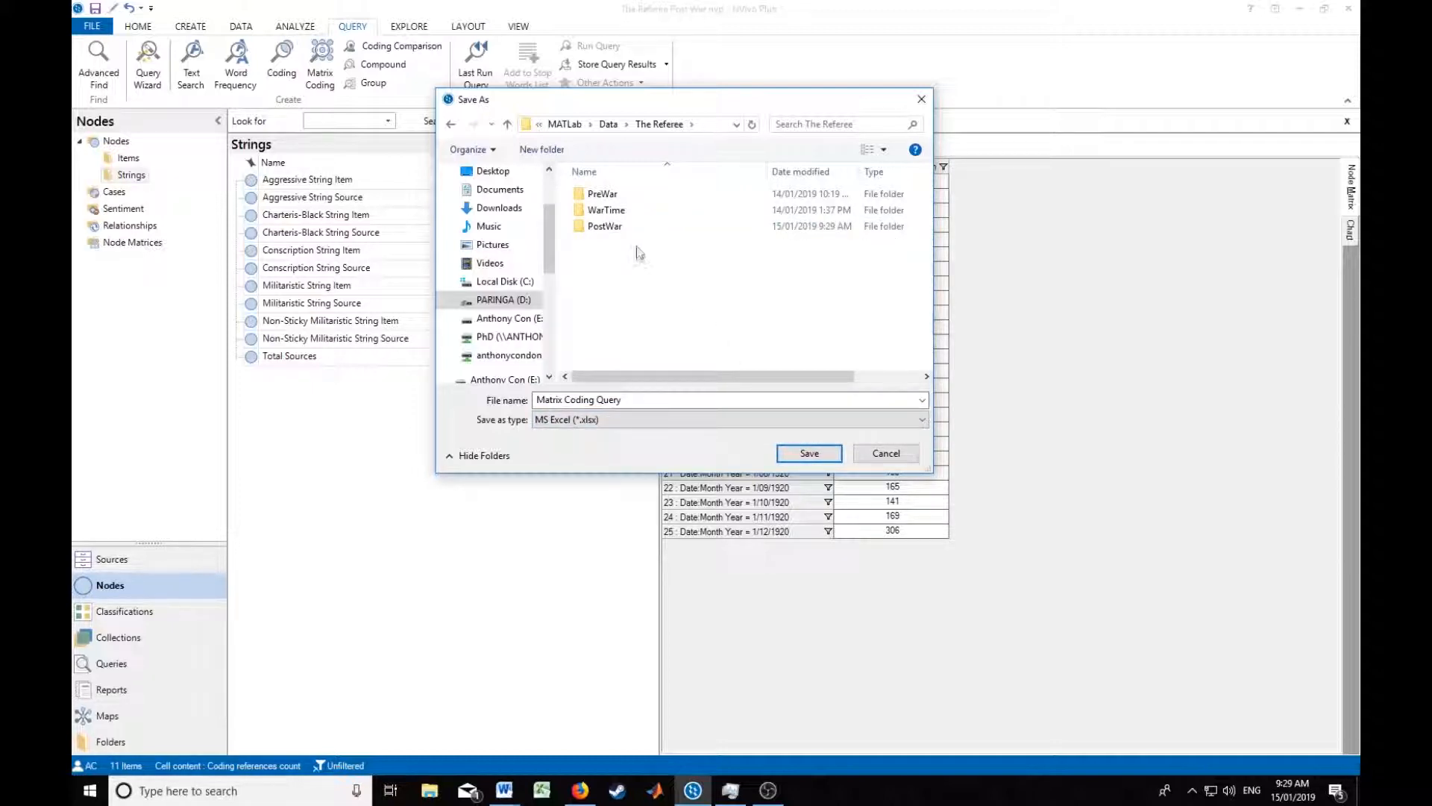
Reuse the name of the existing file The_Referee_WarTime_Aggressive_Item from the WarTime folder as the export file name.
{"action": "left_click", "coordinate": [663, 400]}
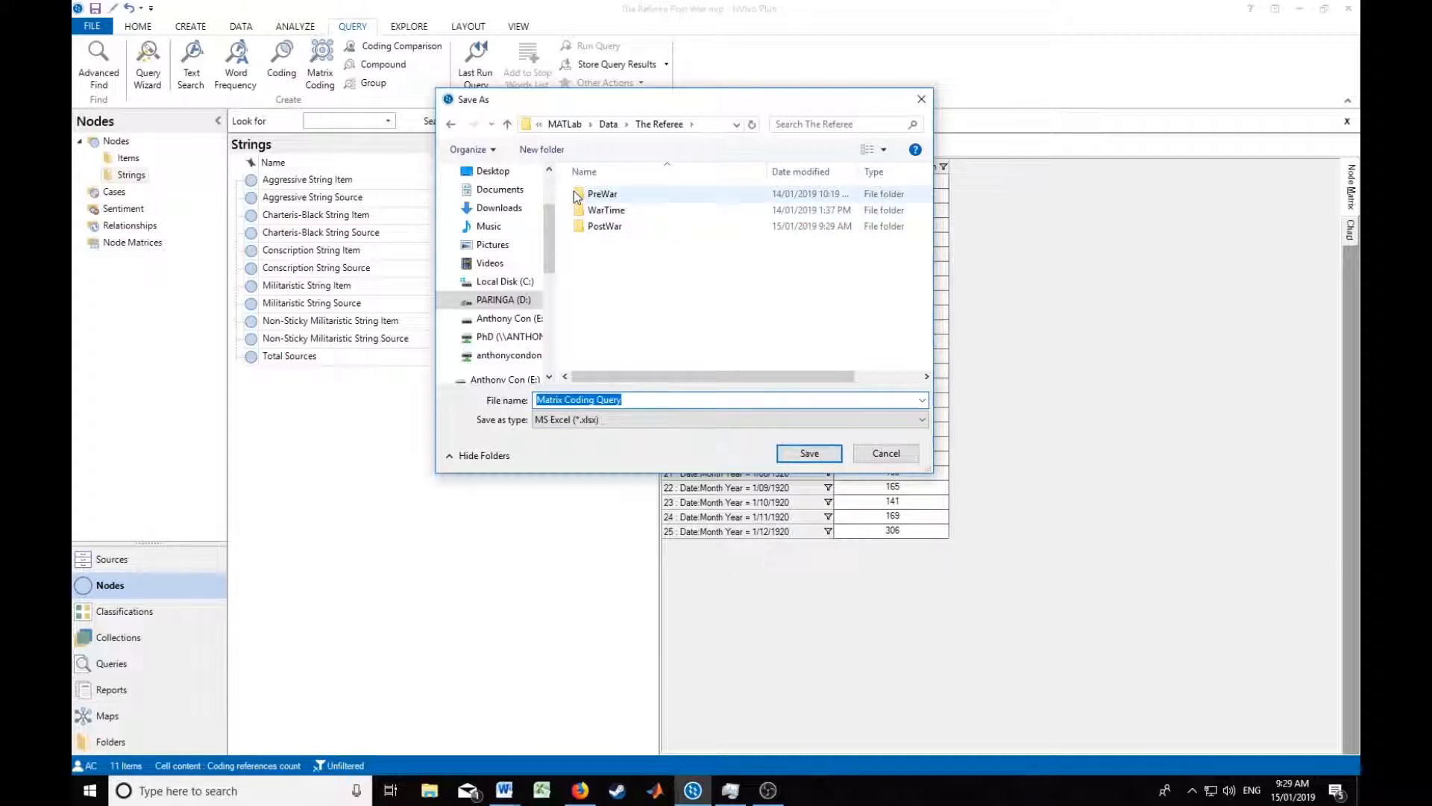
{"action": "double_click", "coordinate": [608, 211]}
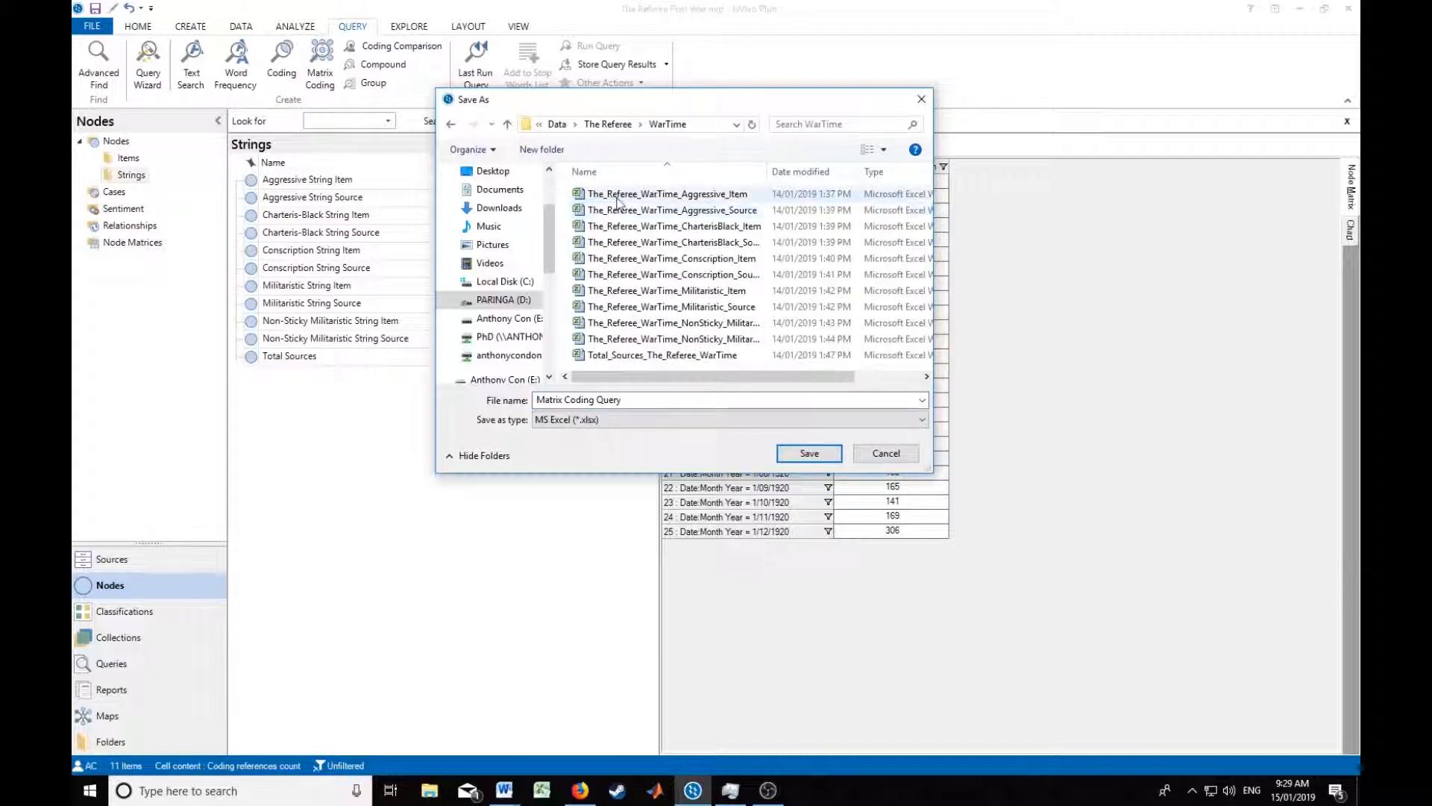
{"action": "left_click", "coordinate": [617, 198]}
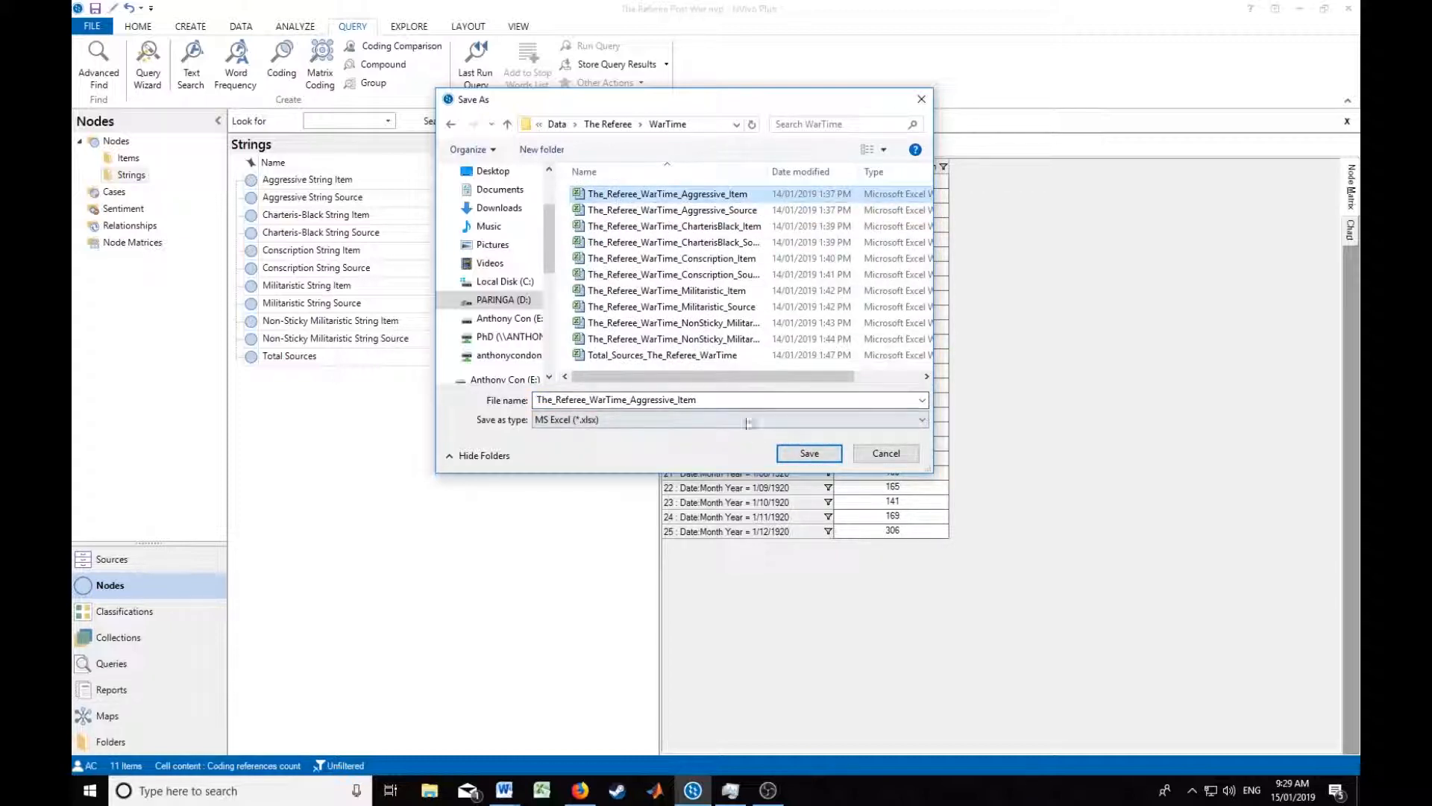
{"action": "left_click", "coordinate": [508, 124]}
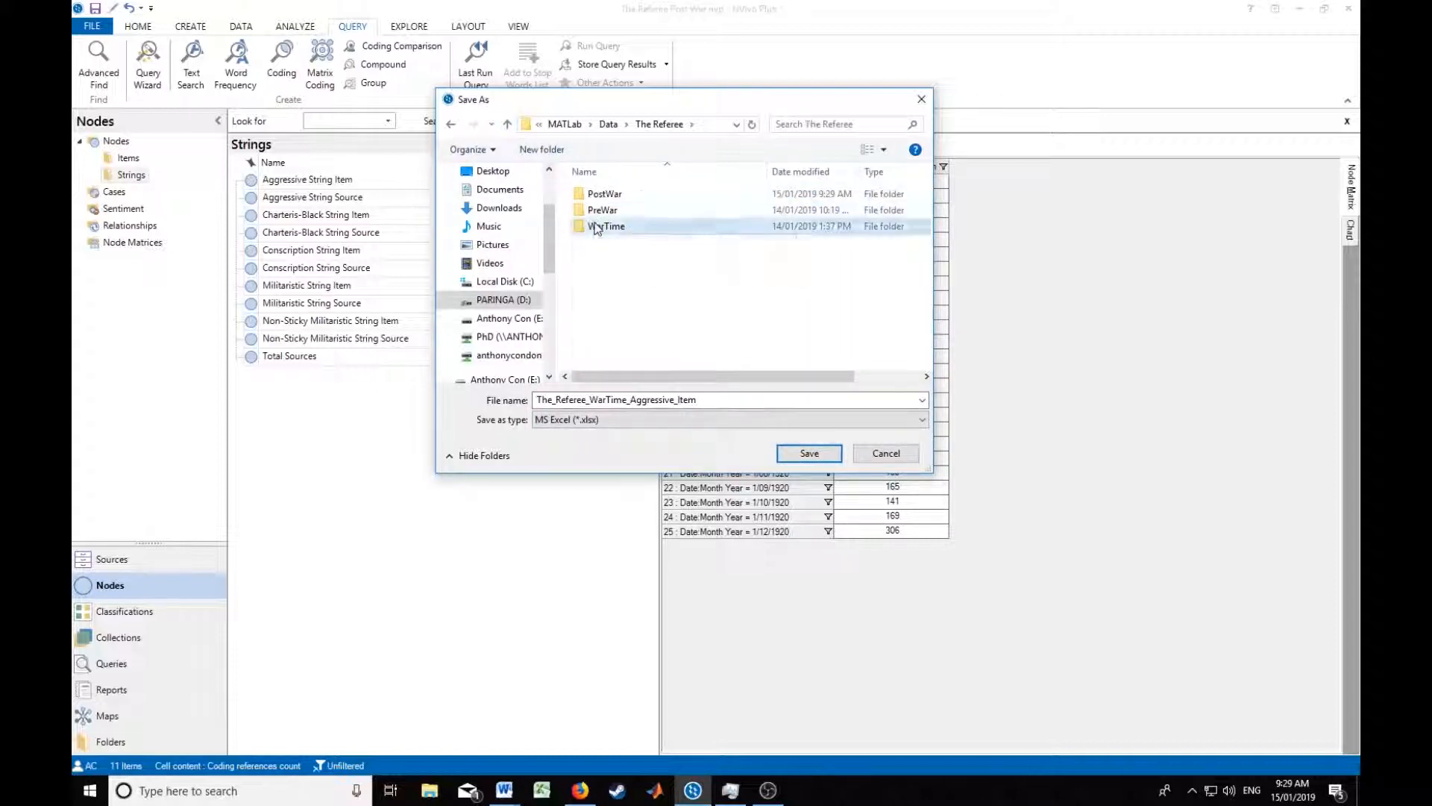
{"action": "double_click", "coordinate": [608, 225]}
Change WarTime to PostWar in the export file name, giving The_Referee_PostWar_Aggressive_Item, and save it in the PostWar folder.
{"action": "double_click", "coordinate": [625, 400]}
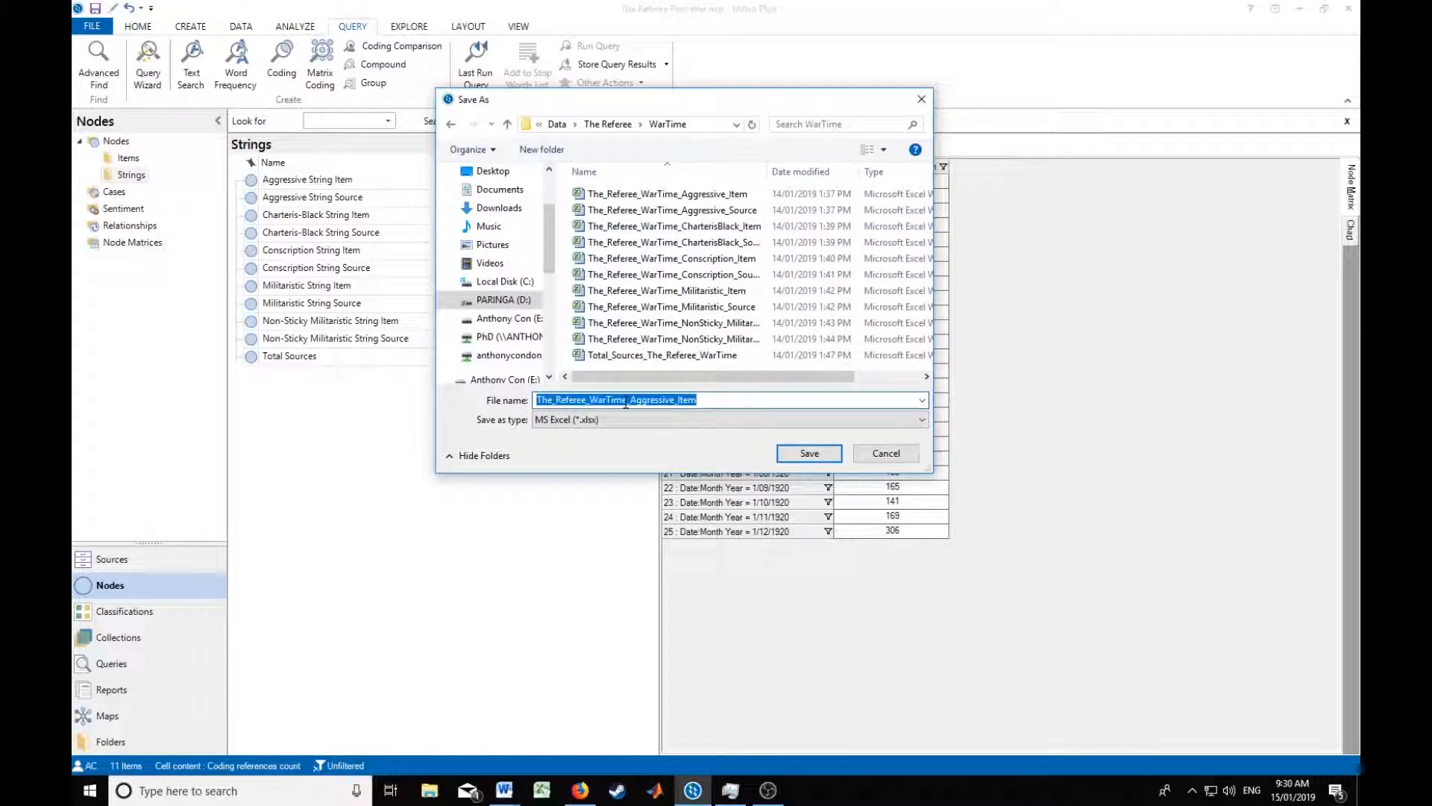
{"action": "left_click", "coordinate": [627, 401]}
{"action": "left_click_drag", "start_coordinate": [591, 400], "coordinate": [628, 400]}
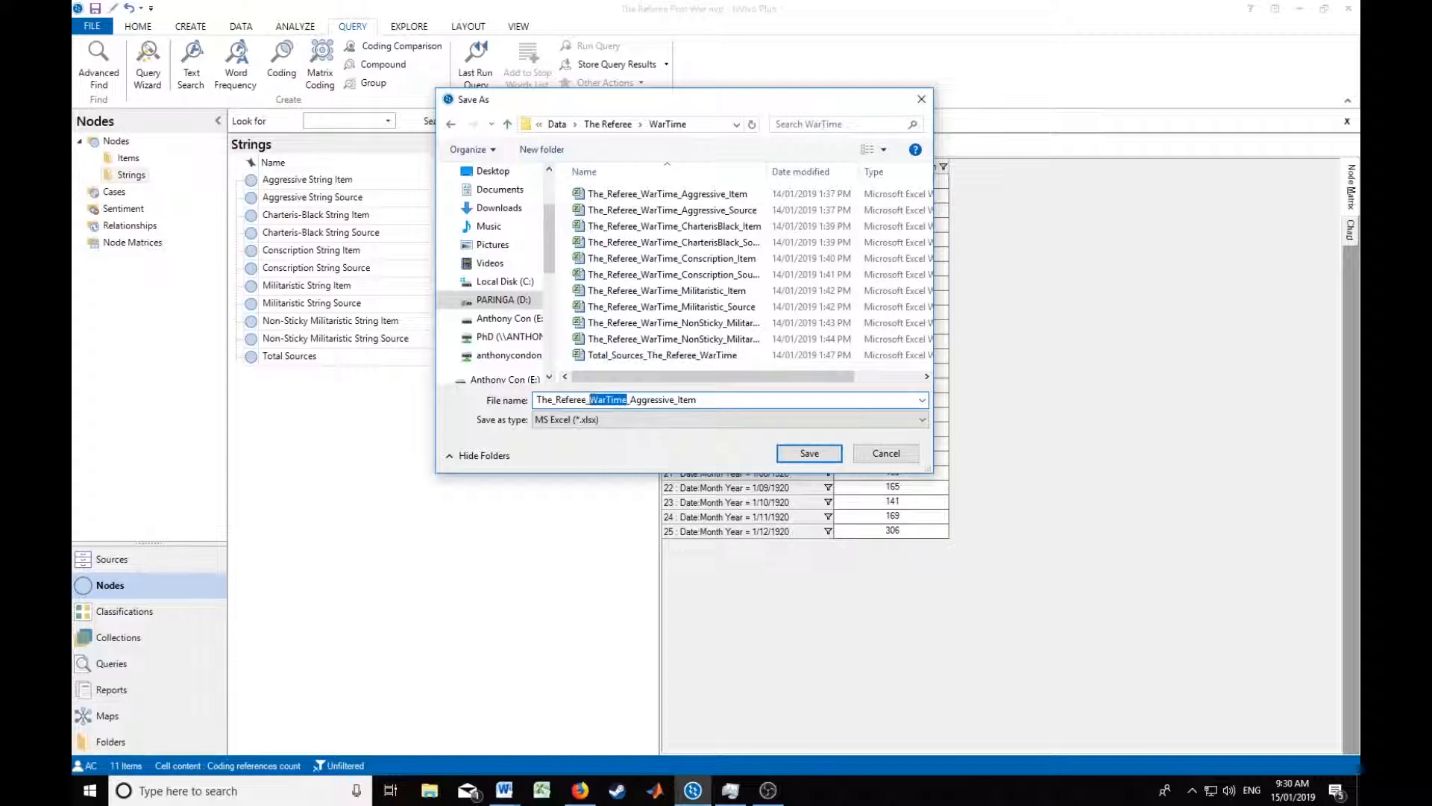
{"action": "type", "text": "PostWar"}
{"action": "left_click", "coordinate": [699, 401]}
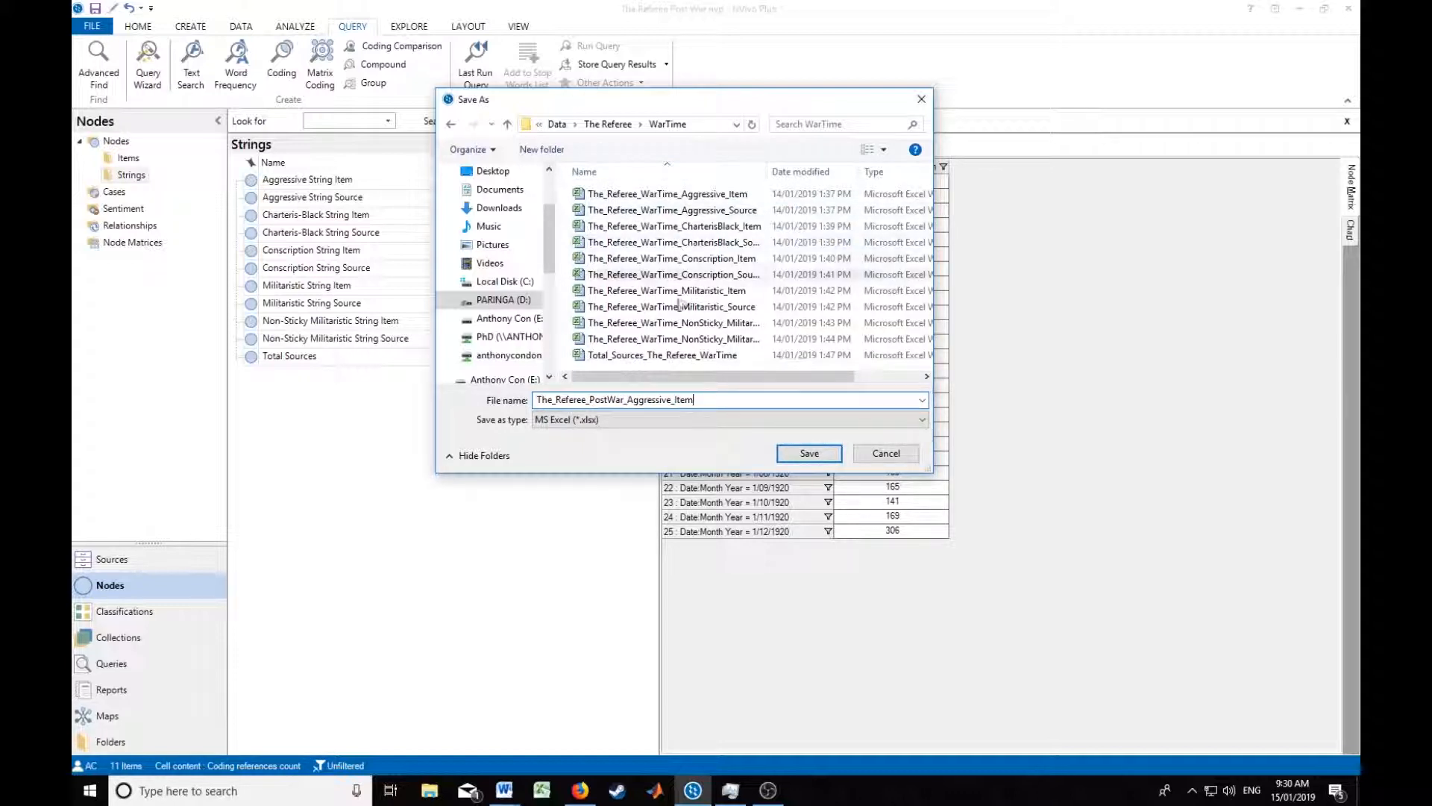
{"action": "left_click", "coordinate": [507, 124]}
{"action": "double_click", "coordinate": [606, 195]}
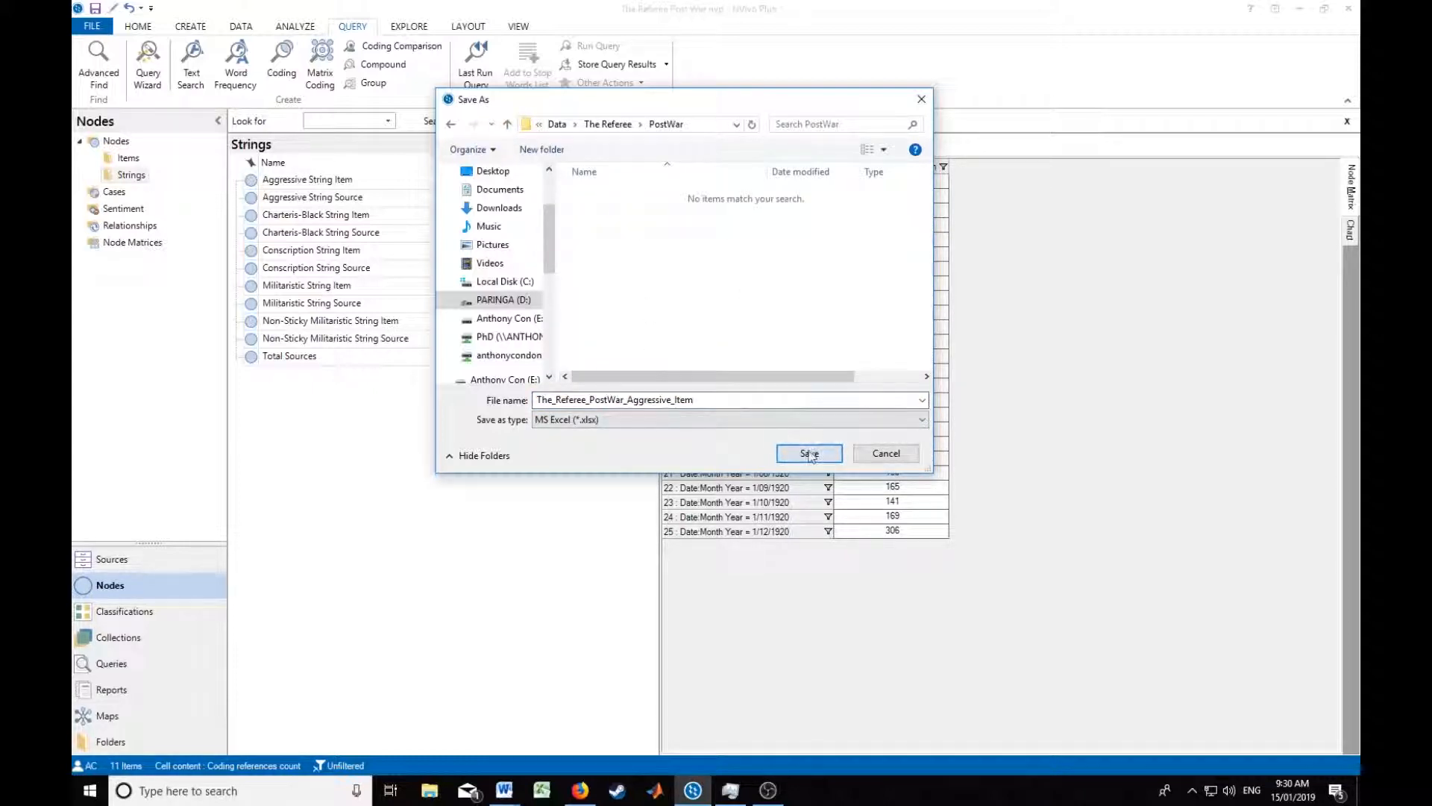
{"action": "left_click", "coordinate": [809, 454]}
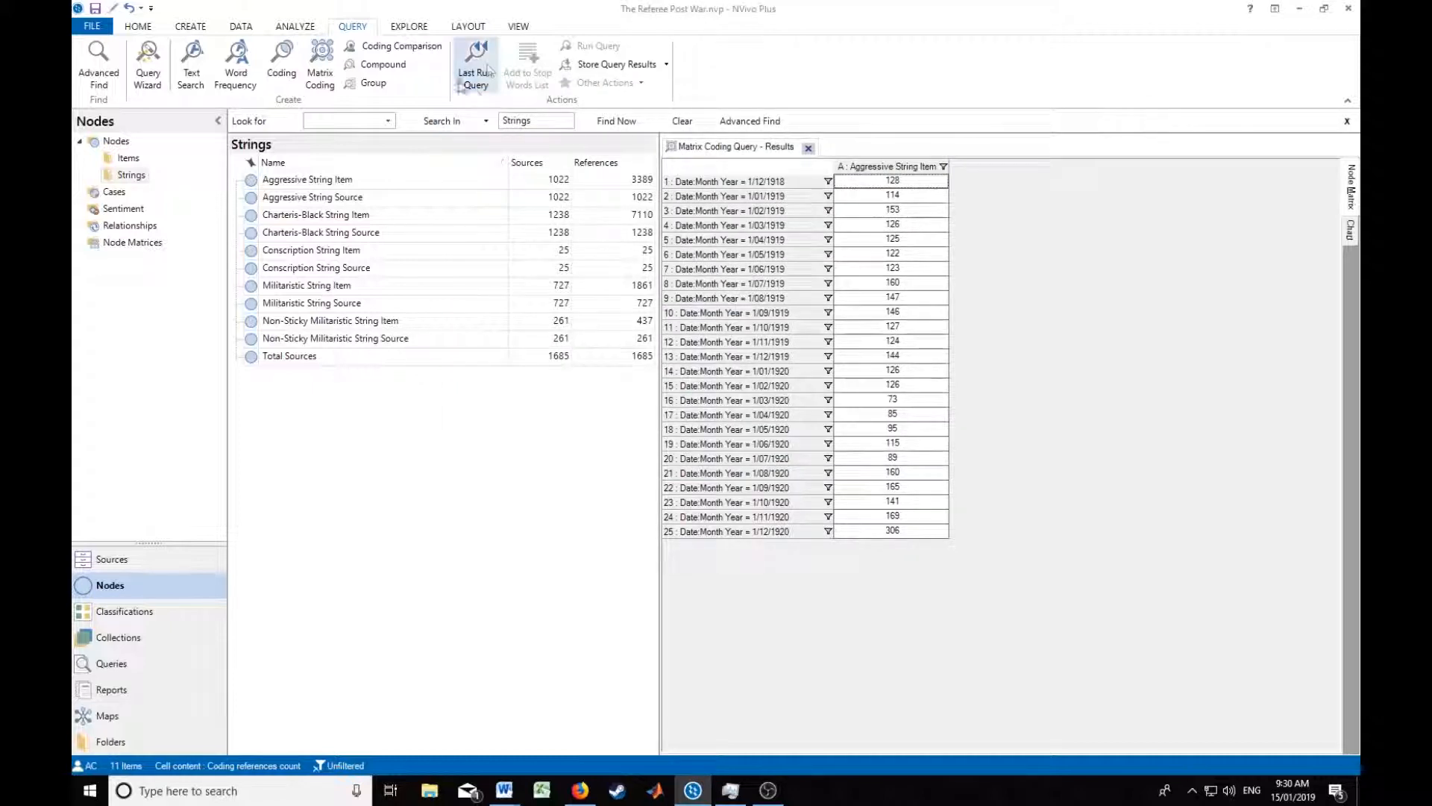
Reopen the last matrix coding query and clear the Aggressive String Item node from its columns.
{"action": "left_click", "coordinate": [488, 71]}
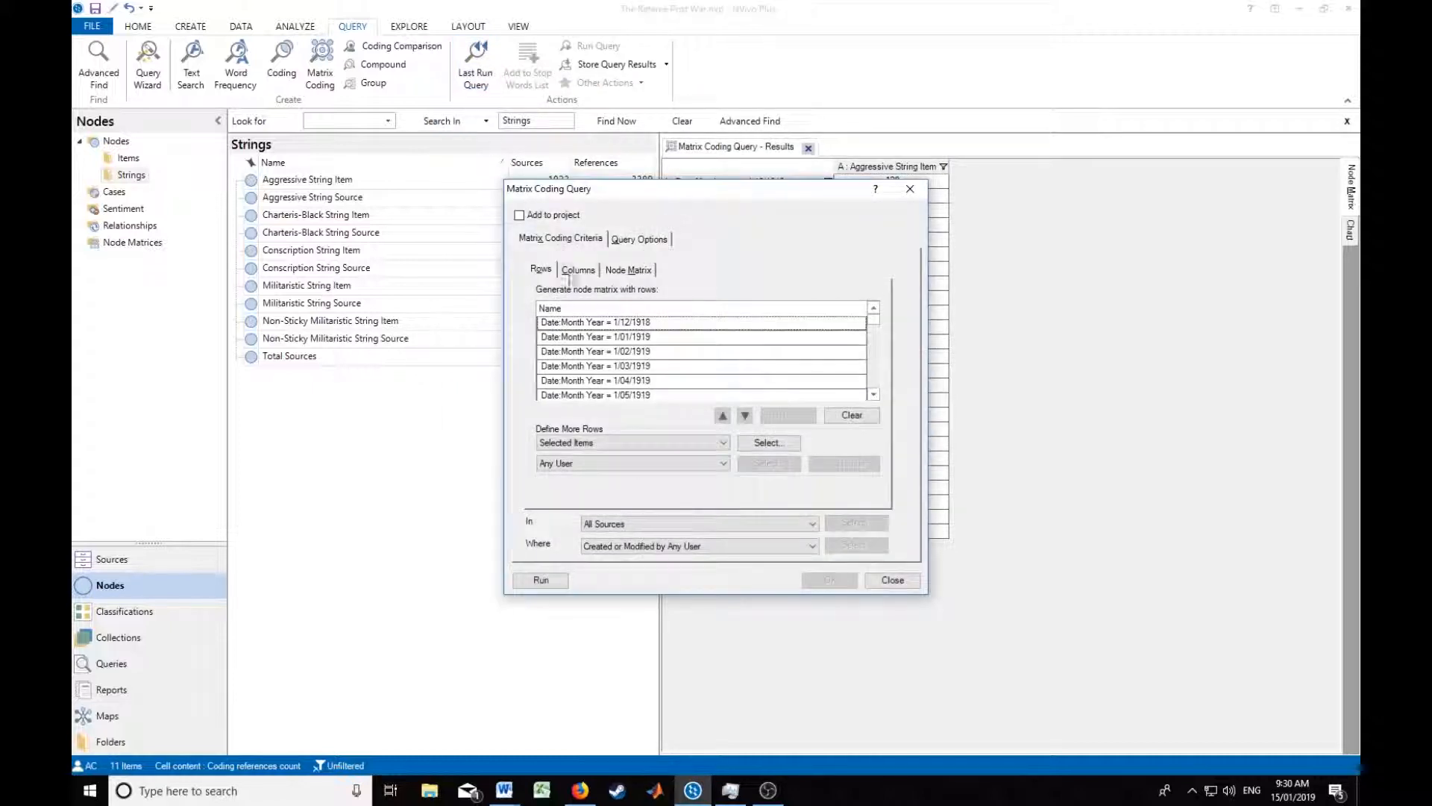
{"action": "left_click", "coordinate": [576, 270]}
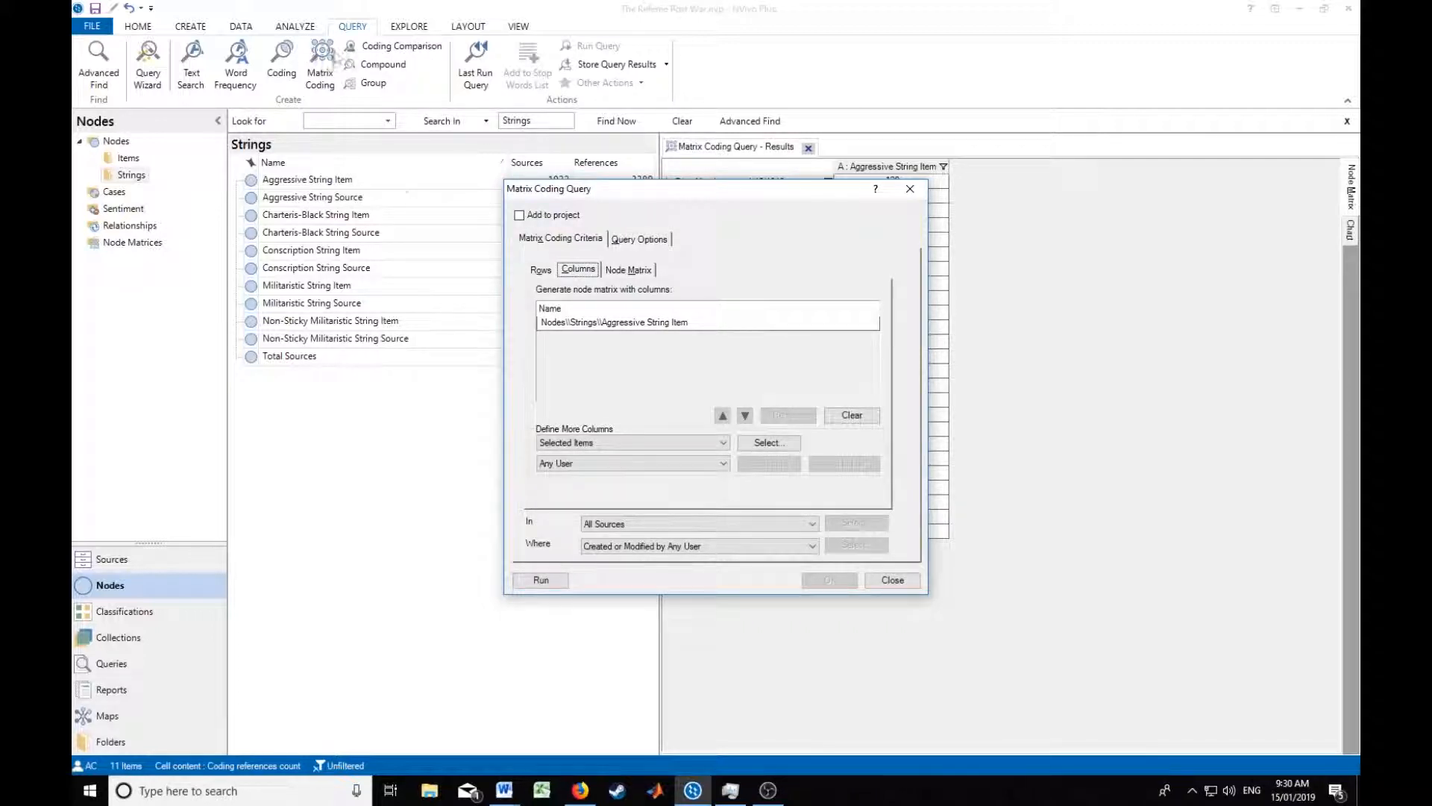
{"action": "left_click", "coordinate": [542, 269]}
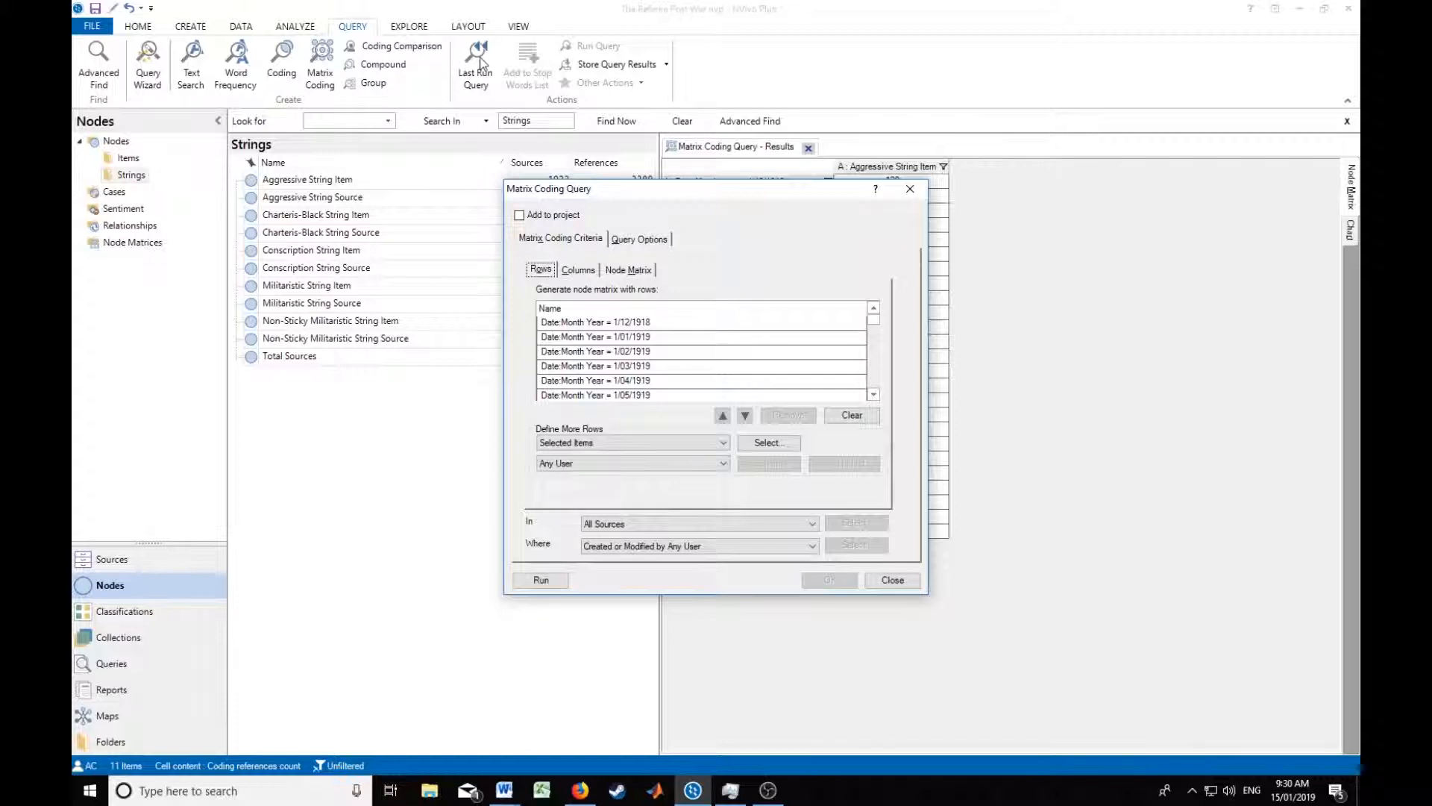
{"action": "left_click", "coordinate": [589, 270]}
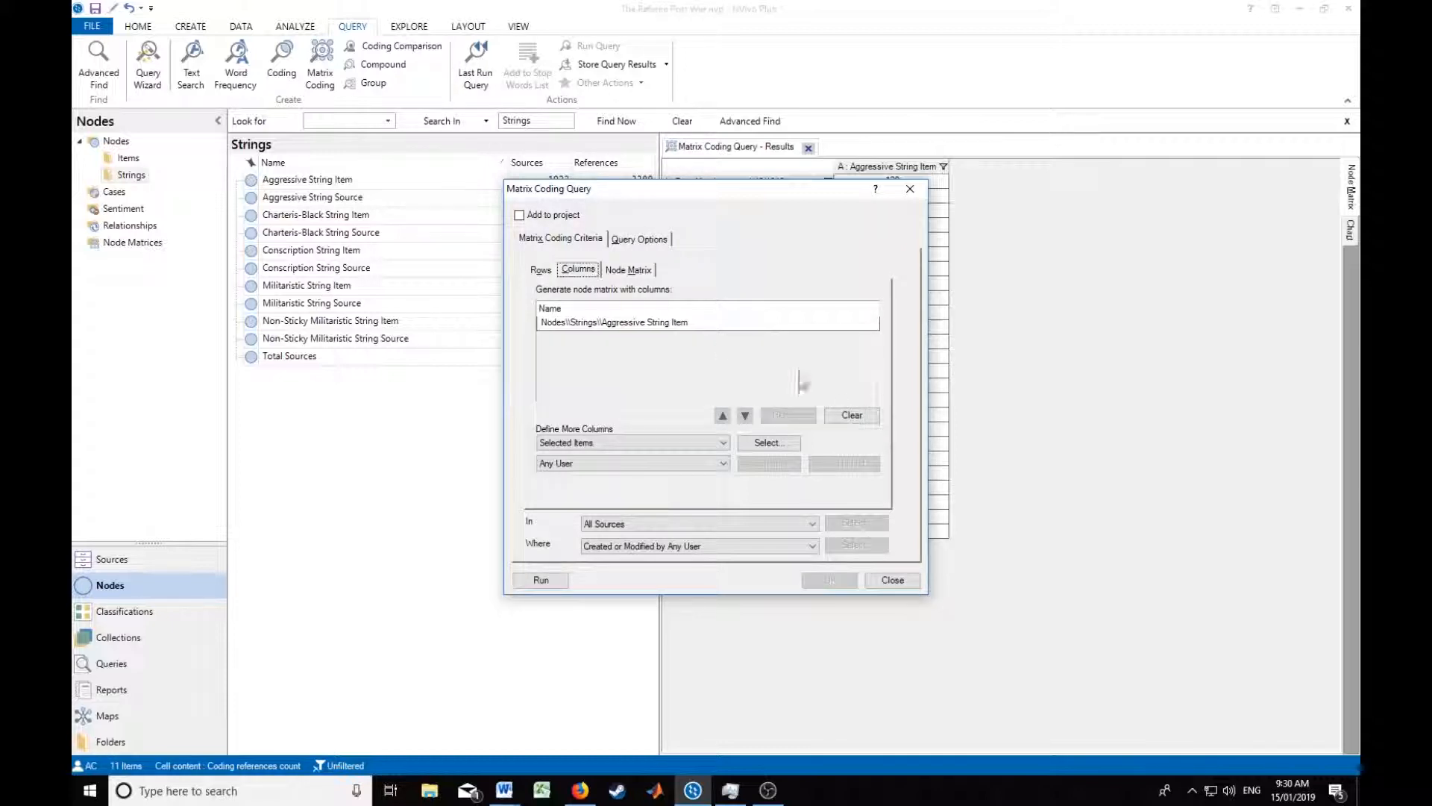
{"action": "left_click", "coordinate": [851, 414]}
Add Aggressive String Source from the Strings nodes as the matrix column and run the query.
{"action": "left_click", "coordinate": [768, 442]}
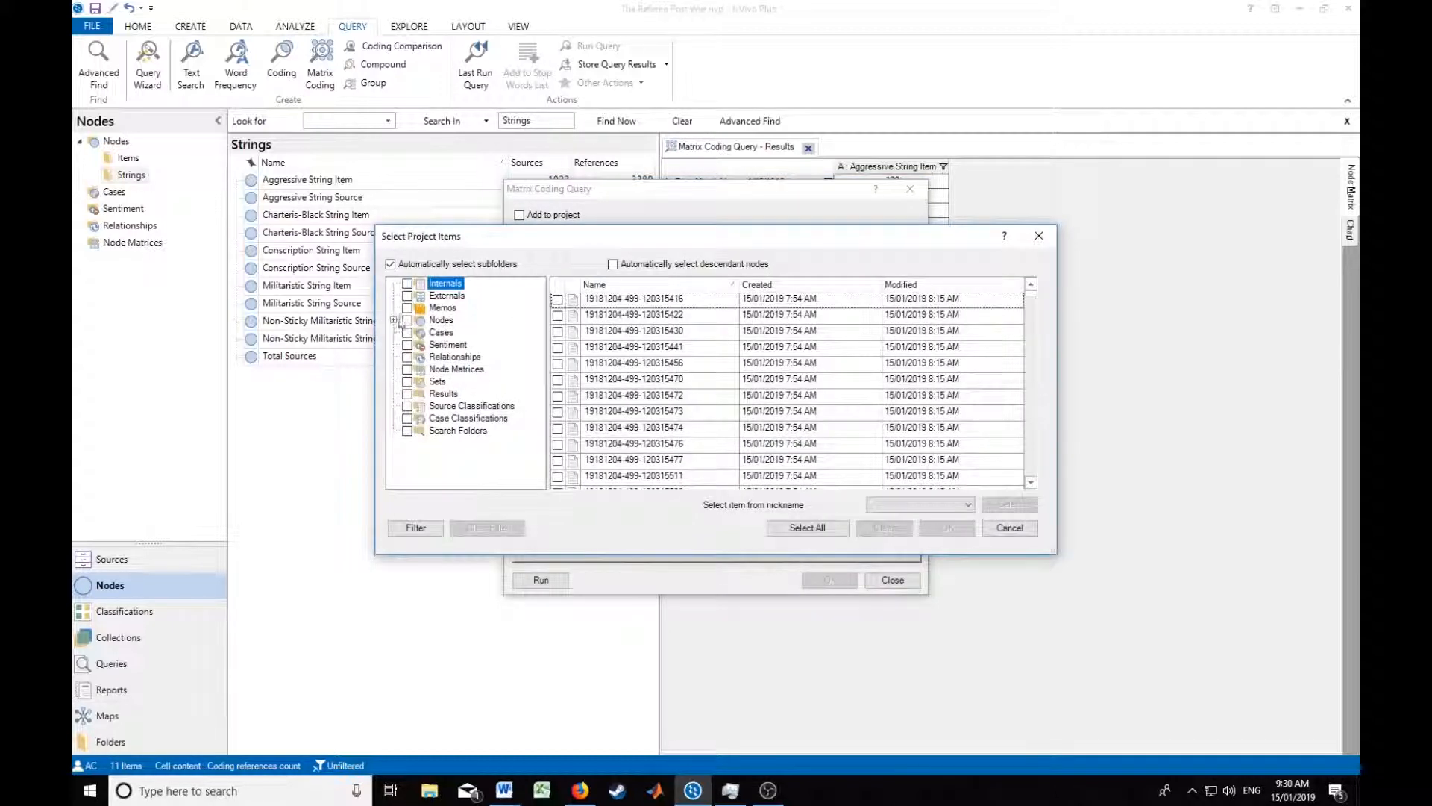
{"action": "left_click", "coordinate": [393, 320]}
{"action": "left_click", "coordinate": [457, 345]}
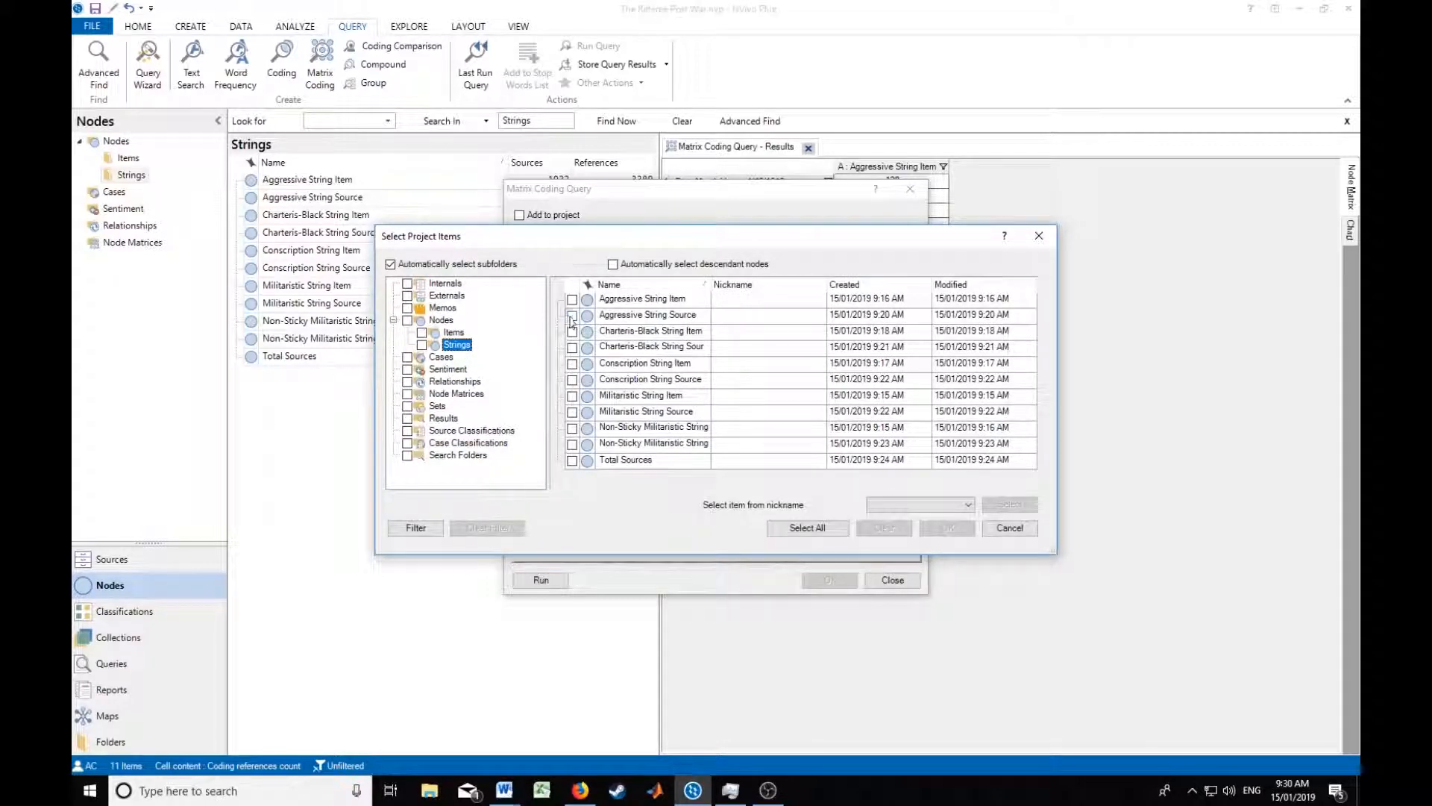
{"action": "left_click", "coordinate": [572, 314]}
{"action": "left_click", "coordinate": [946, 528]}
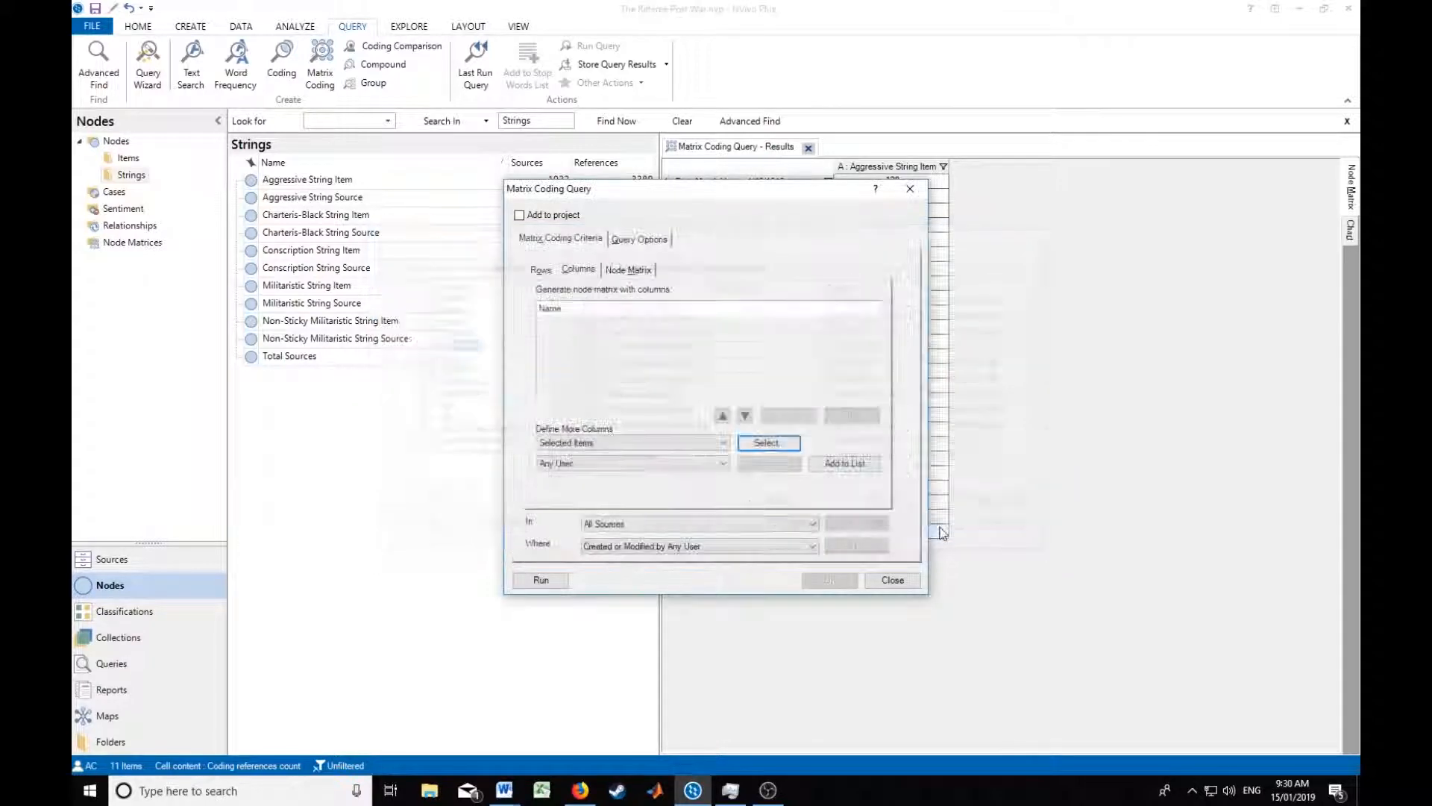
{"action": "left_click", "coordinate": [866, 468]}
{"action": "left_click", "coordinate": [555, 580]}
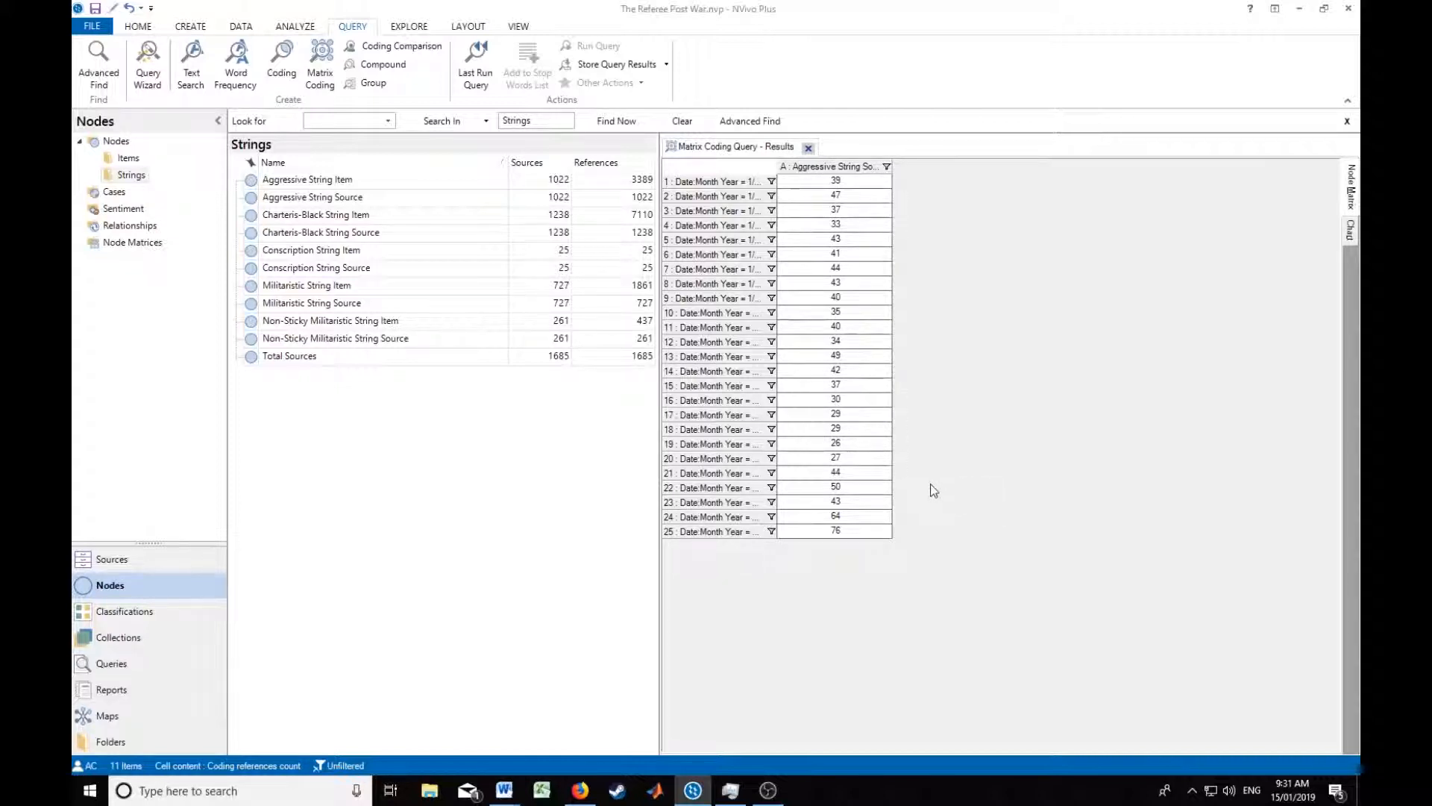
Export the node matrix to the PostWar folder as an Excel file named The_Referee_PostWar_Aggressive_Source.
{"action": "right_click", "coordinate": [818, 253]}
{"action": "left_click", "coordinate": [862, 291]}
{"action": "left_click", "coordinate": [694, 196]}
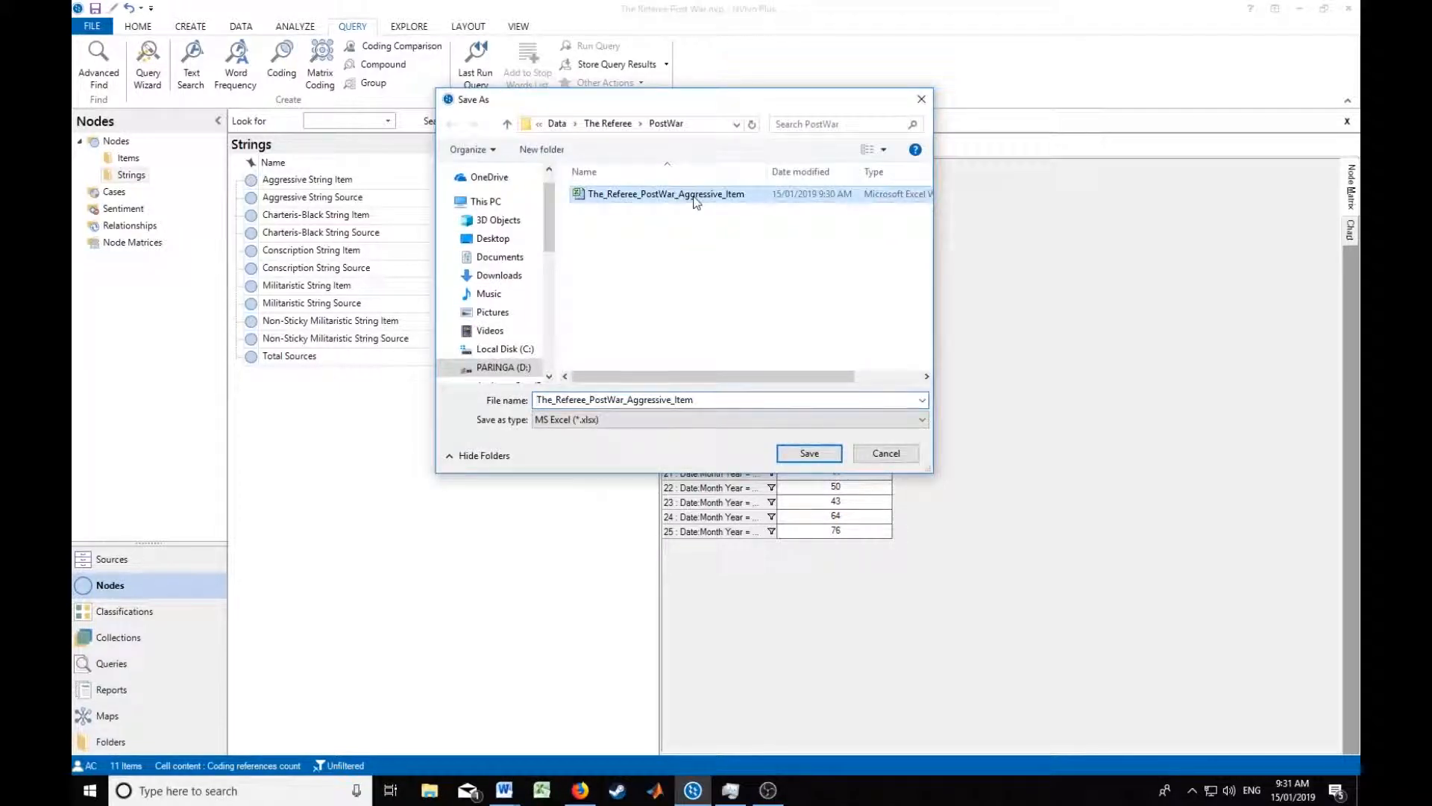
{"action": "left_click", "coordinate": [716, 399]}
{"action": "left_click", "coordinate": [717, 399]}
{"action": "key", "text": "BackSpace"}
{"action": "key", "text": "BackSpace"}
{"action": "key", "text": "BackSpace"}
{"action": "key", "text": "BackSpace"}
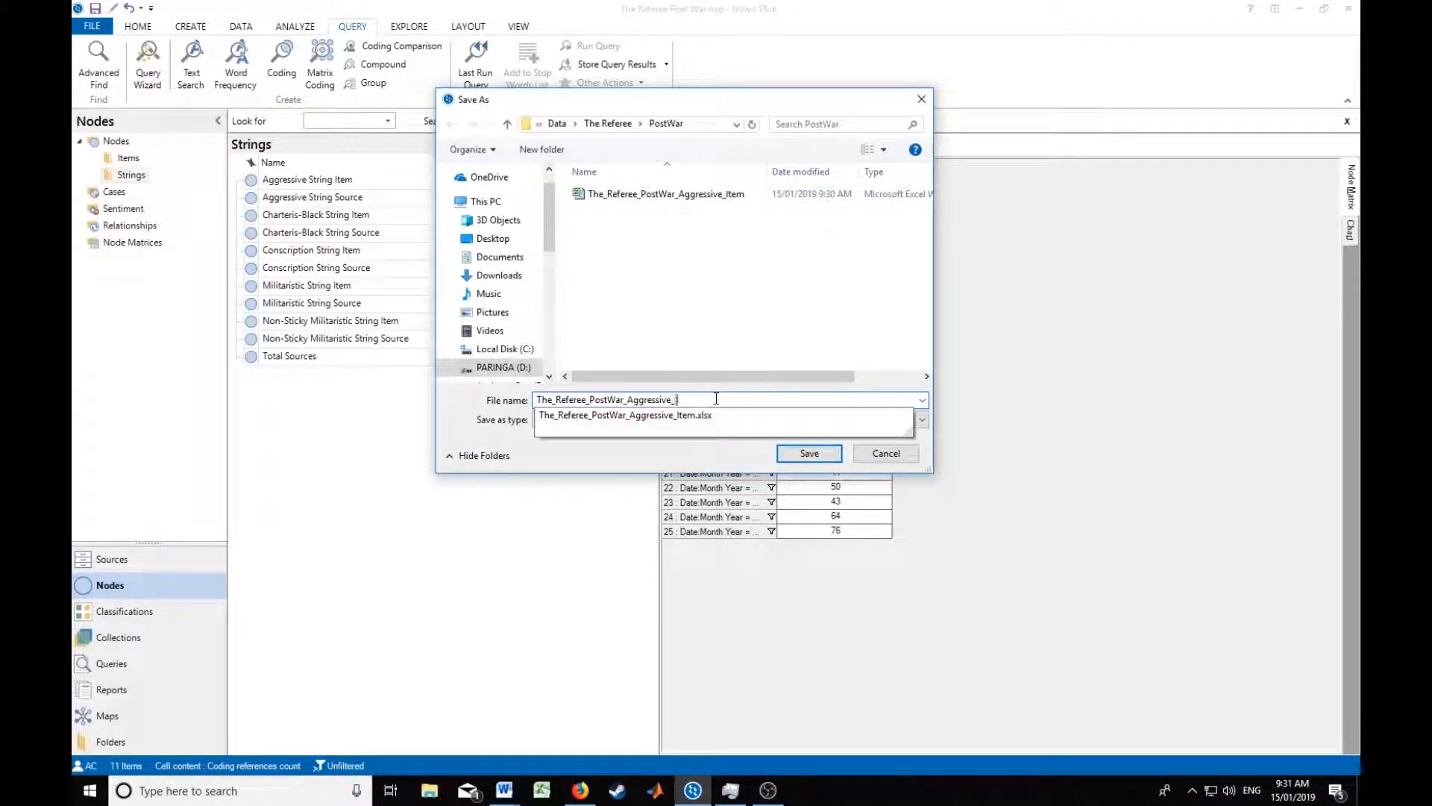
{"action": "type", "text": "Source"}
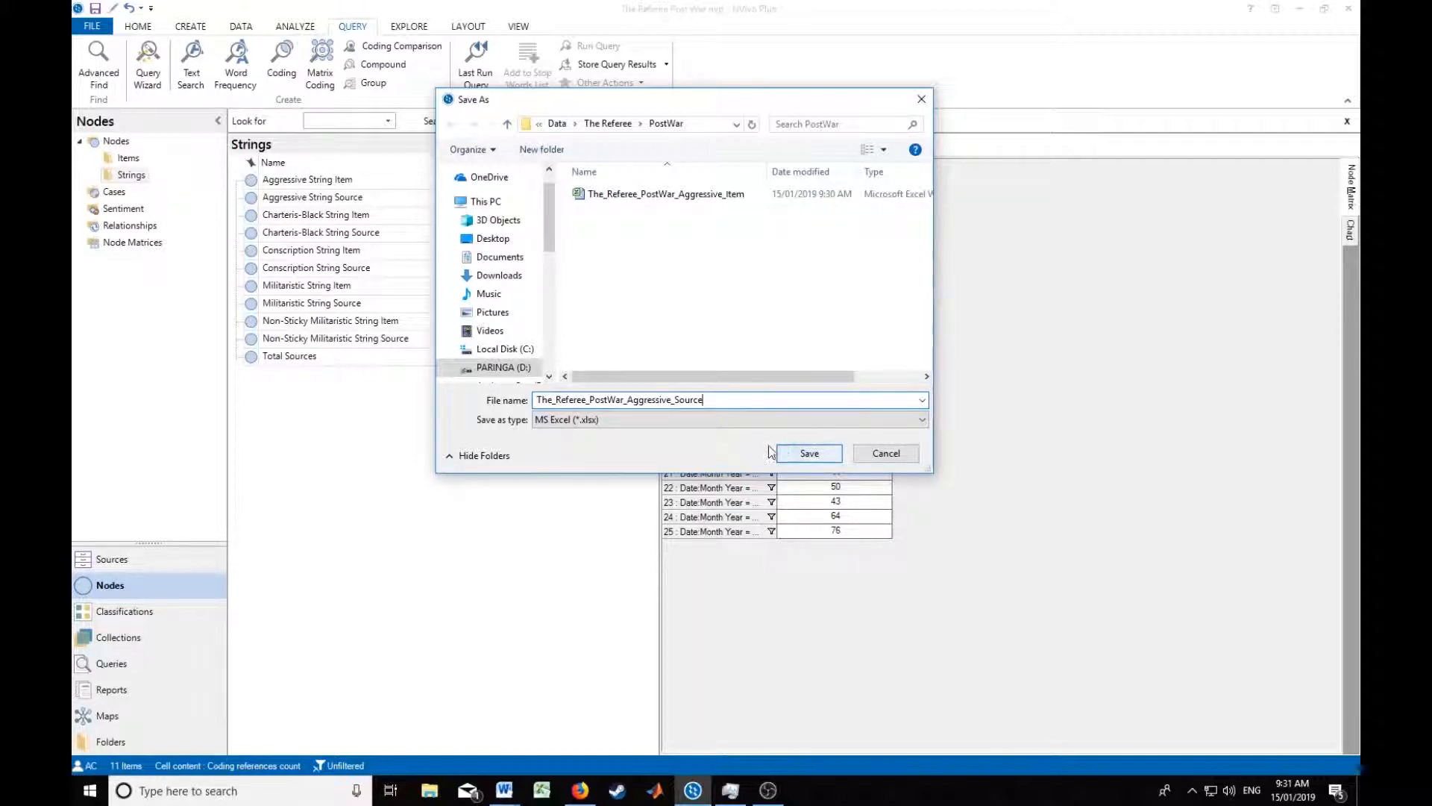
{"action": "left_click", "coordinate": [808, 454]}
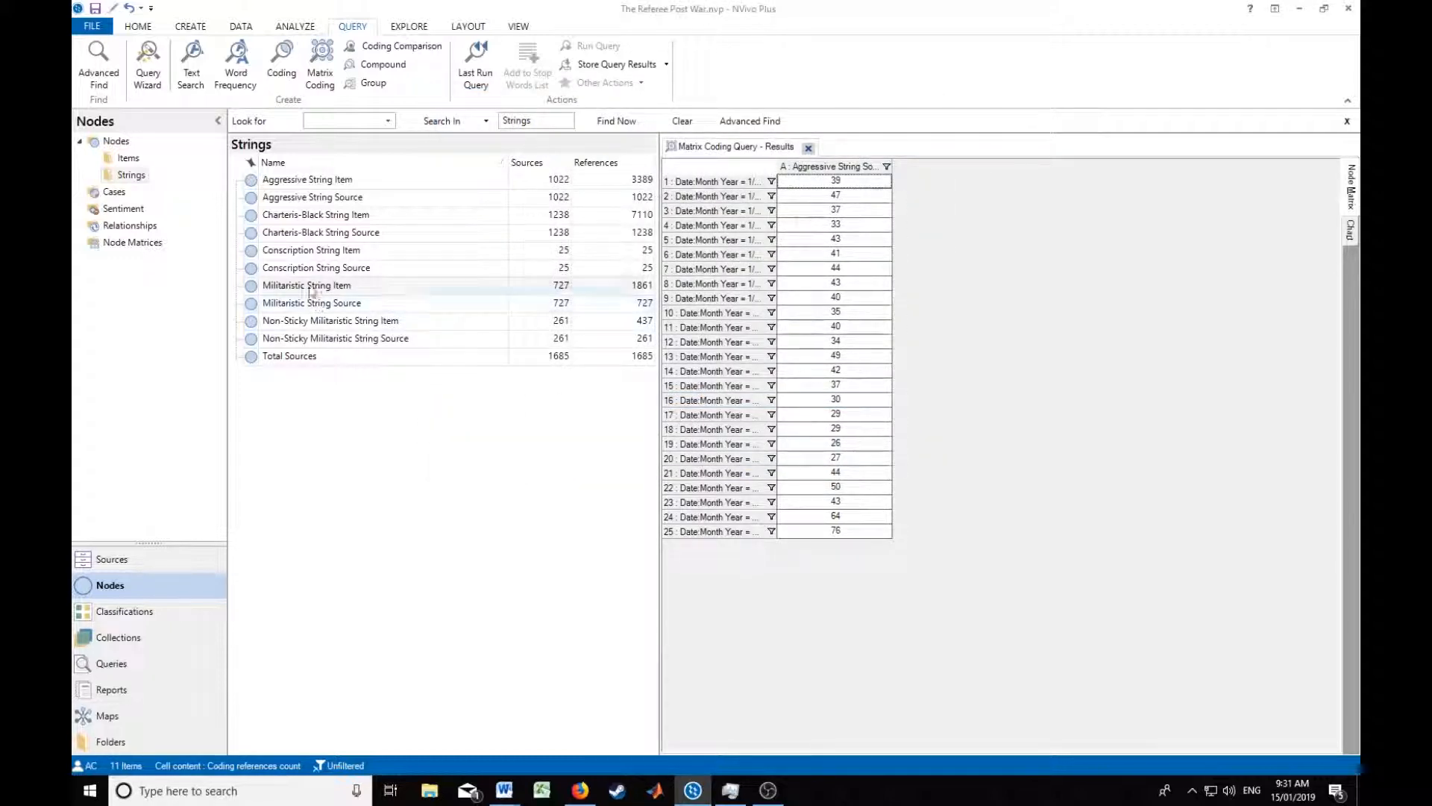
Reopen the last matrix coding query, replace its column with Charteris-Black String Item and run it.
{"action": "left_click", "coordinate": [316, 75]}
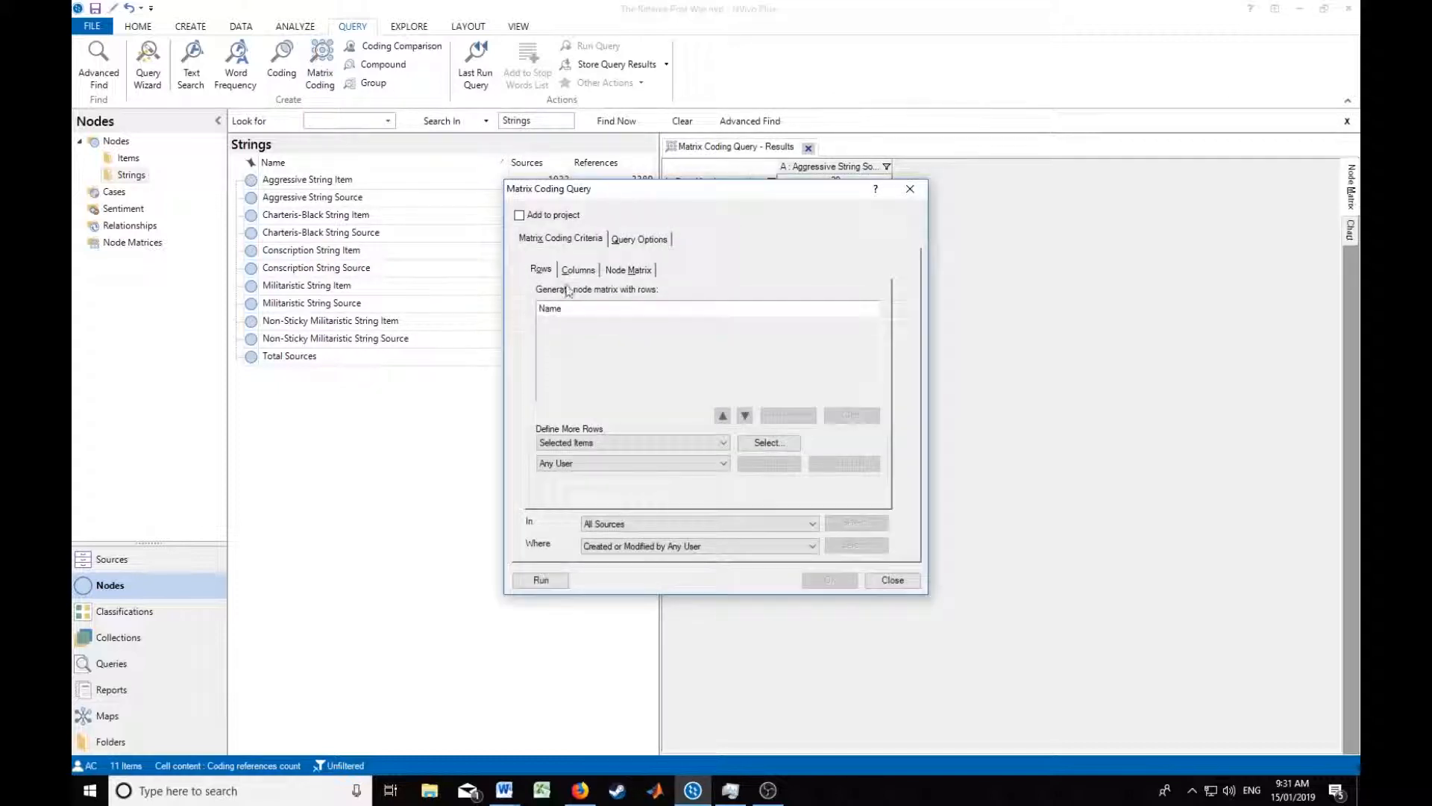
{"action": "left_click", "coordinate": [890, 579]}
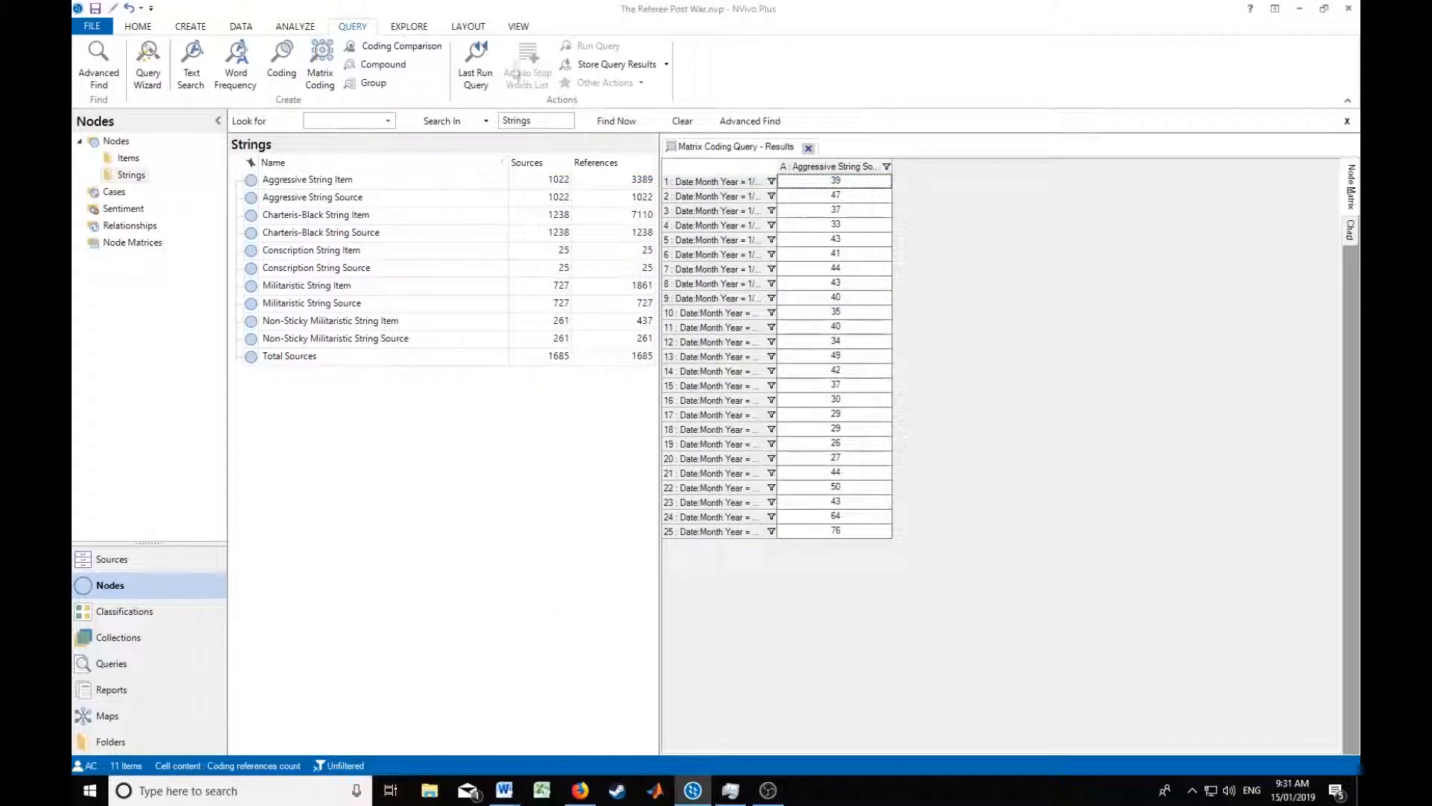
{"action": "left_click", "coordinate": [476, 65]}
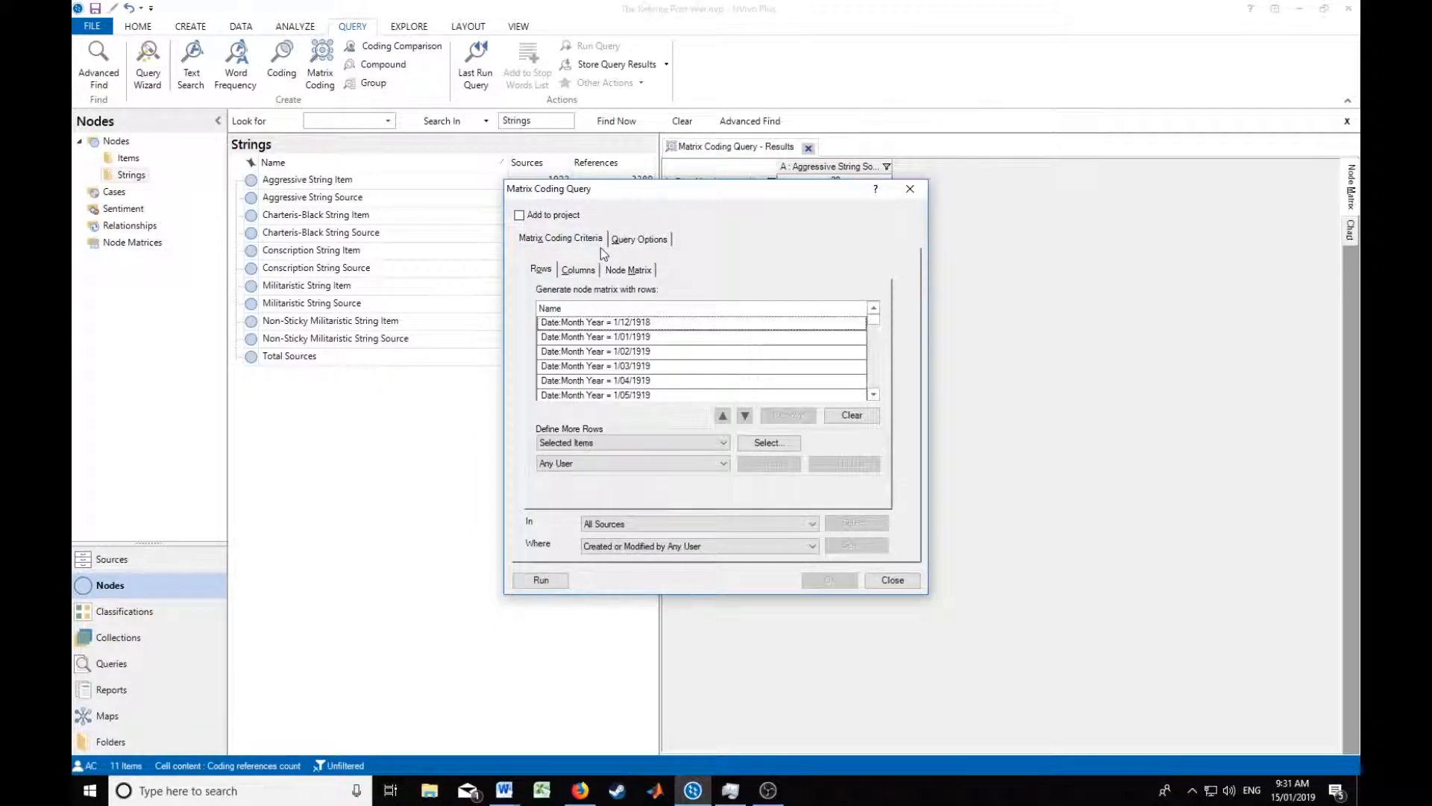
{"action": "left_click", "coordinate": [578, 270]}
{"action": "left_click", "coordinate": [768, 442]}
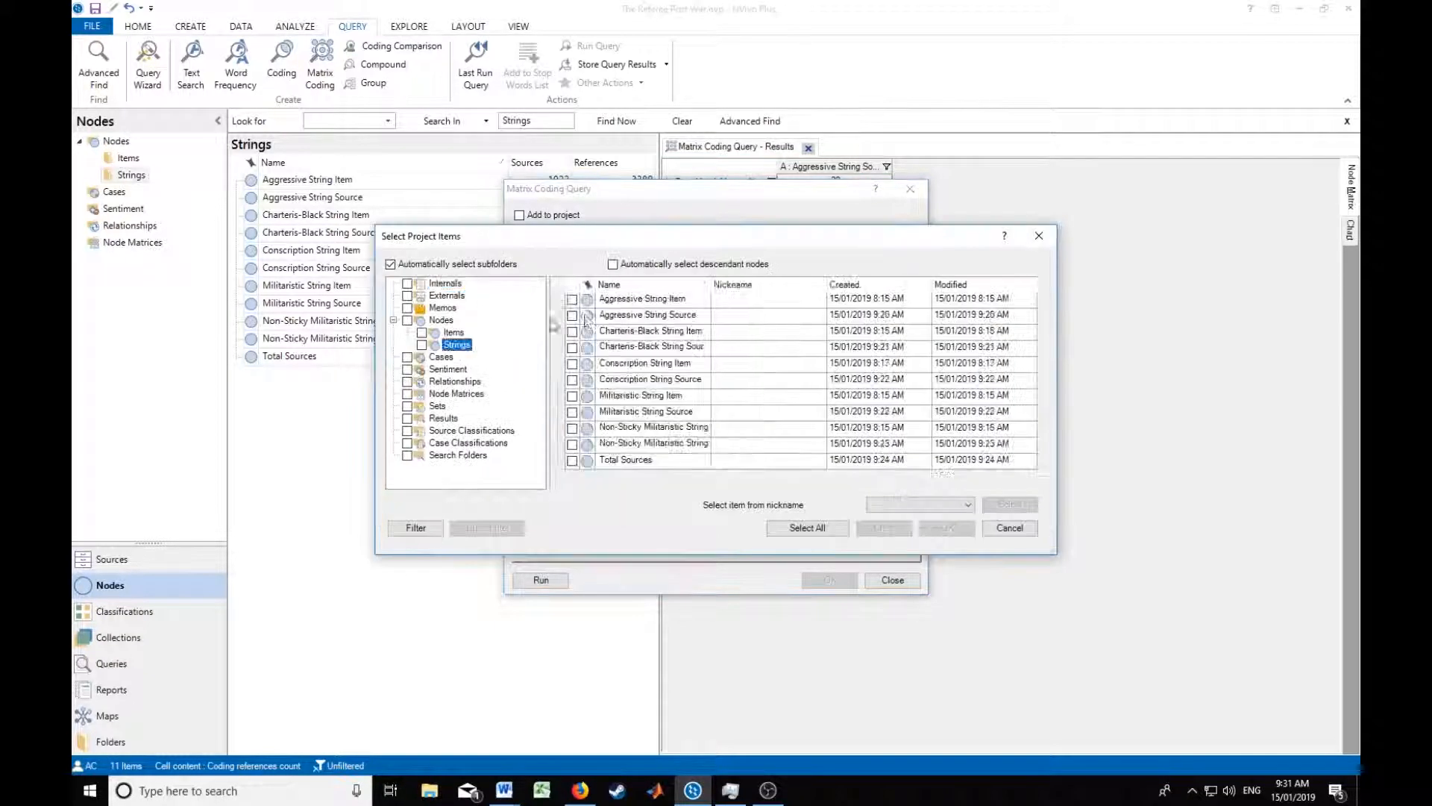
{"action": "left_click", "coordinate": [572, 331]}
{"action": "left_click", "coordinate": [883, 527]}
{"action": "left_click", "coordinate": [541, 580]}
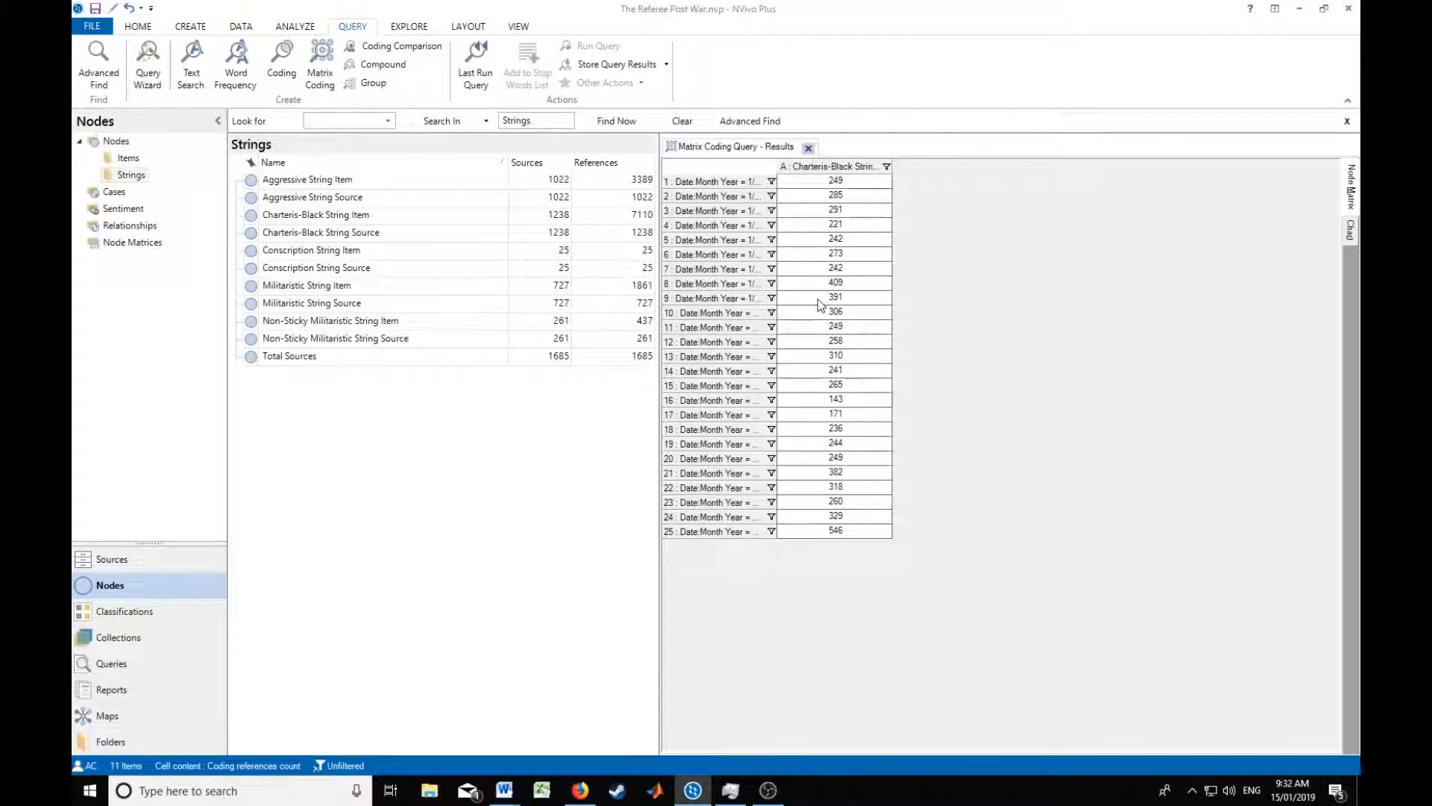
Export the node matrix to the PostWar folder as an Excel file named The_Referee_PostWar_CharterisBlack_Item.
{"action": "right_click", "coordinate": [818, 298]}
{"action": "left_click", "coordinate": [778, 344]}
{"action": "left_click", "coordinate": [683, 194]}
{"action": "left_click_drag", "start_coordinate": [672, 400], "coordinate": [627, 400]}
{"action": "left_click_drag", "start_coordinate": [754, 92], "coordinate": [817, 191]}
{"action": "type", "text": "Charteris"}
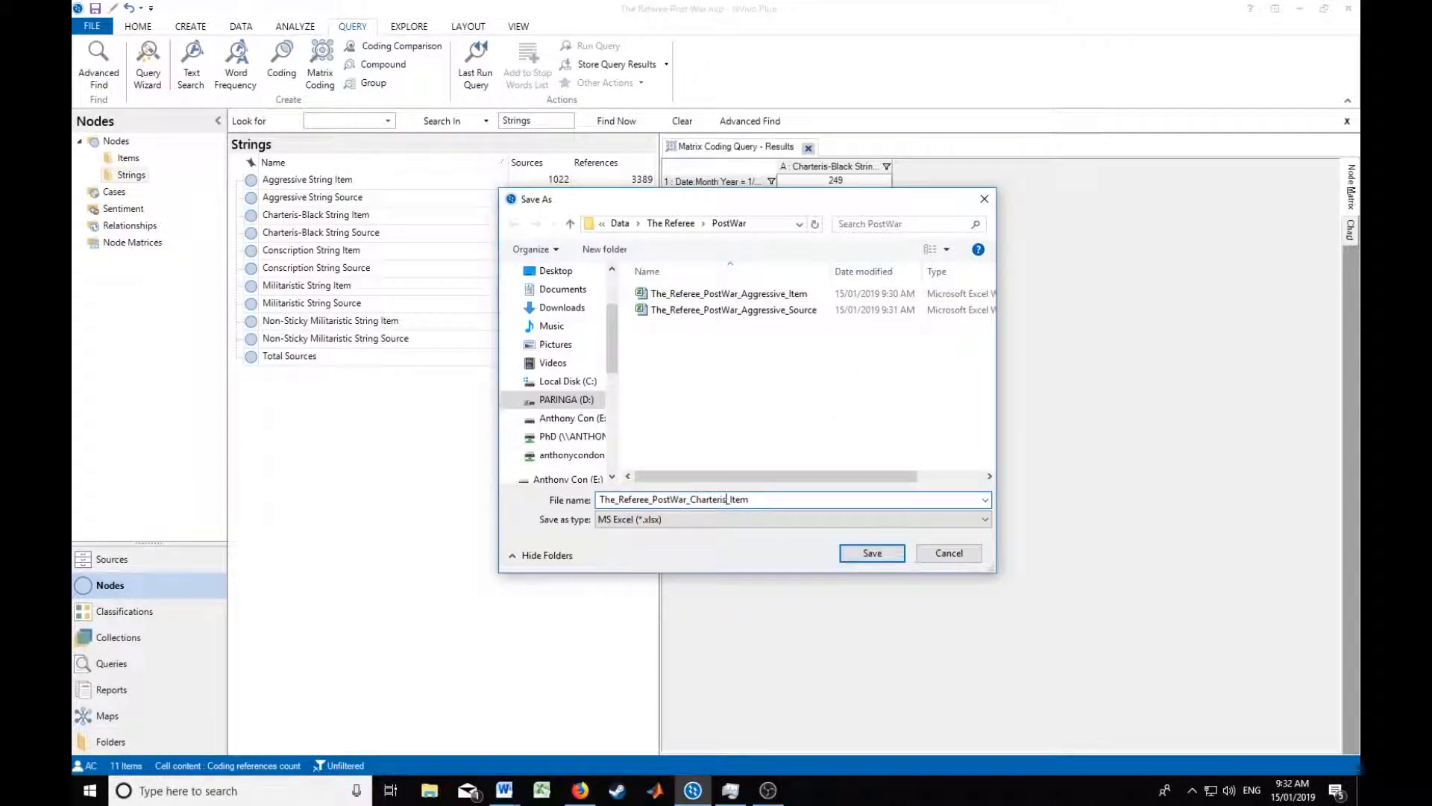
{"action": "type", "text": "Black"}
{"action": "left_click", "coordinate": [892, 557]}
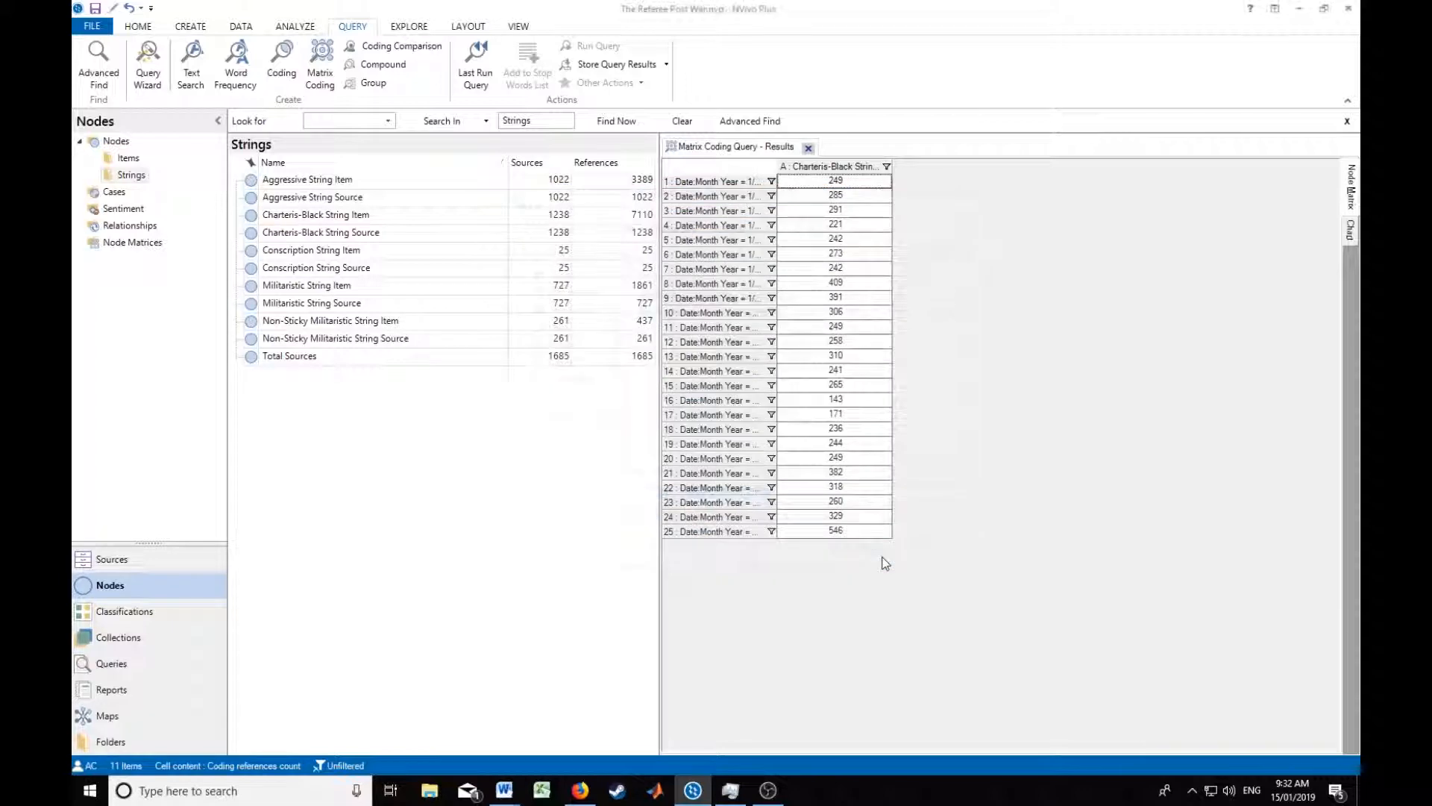
Reopen the last matrix coding query, replace its column with Charteris-Black String Source and run it.
{"action": "left_click", "coordinate": [476, 66]}
{"action": "left_click", "coordinate": [579, 270]}
{"action": "left_click", "coordinate": [852, 416]}
{"action": "left_click", "coordinate": [769, 443]}
{"action": "left_click", "coordinate": [397, 320]}
{"action": "left_click", "coordinate": [457, 346]}
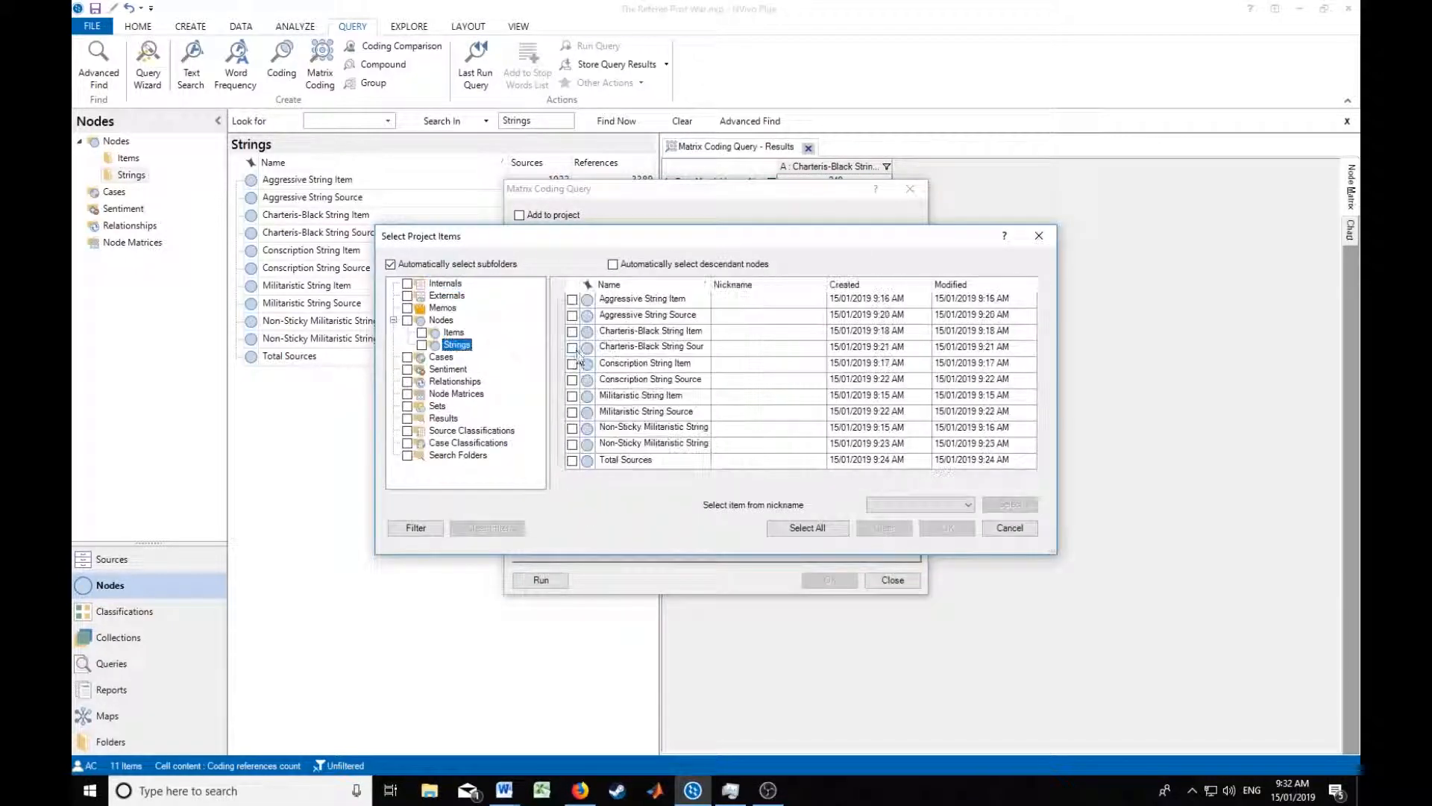
{"action": "left_click", "coordinate": [575, 364]}
{"action": "left_click", "coordinate": [949, 527]}
{"action": "left_click", "coordinate": [810, 466]}
{"action": "key", "text": "Return"}
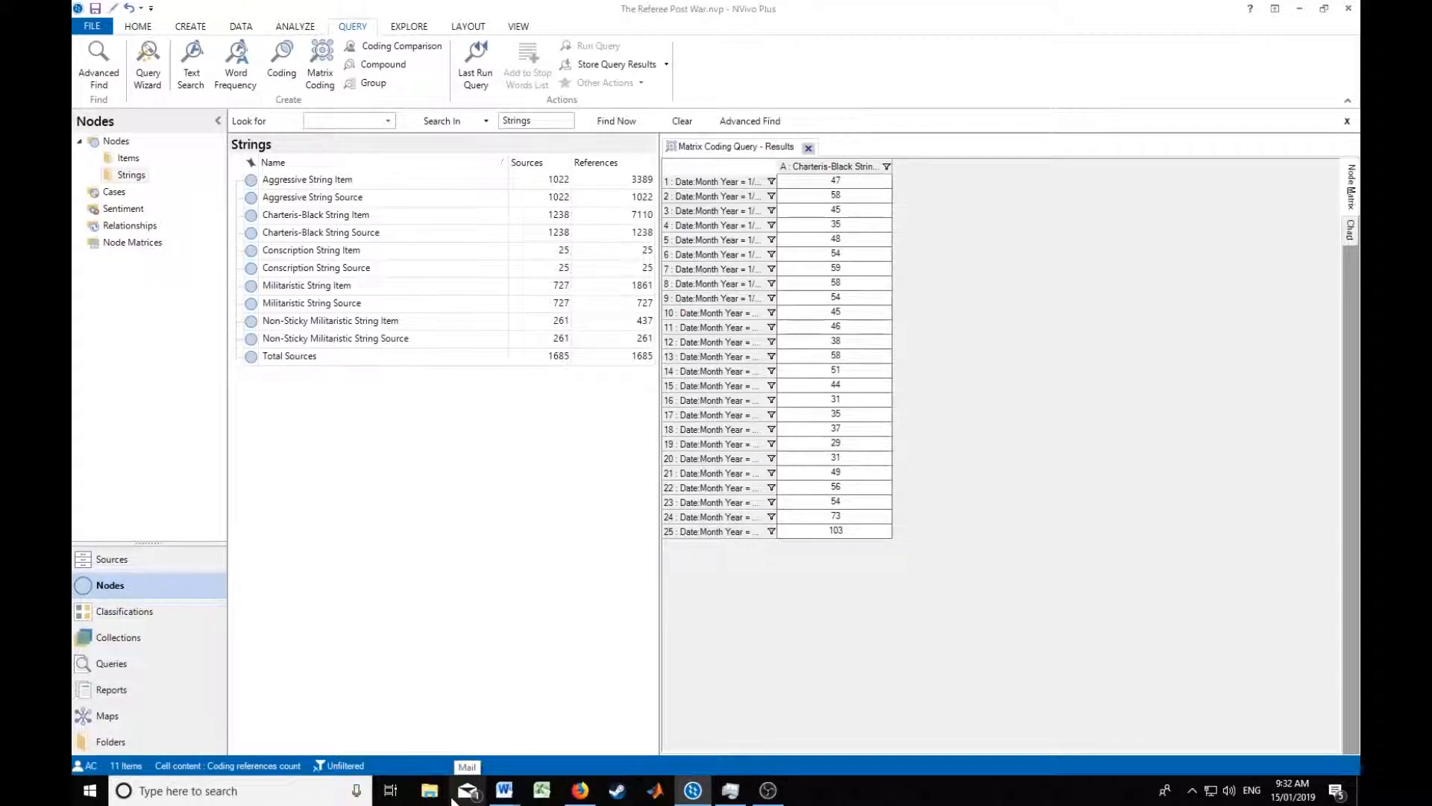
Switch to File Explorer and browse drive D: to PhD > Articles > AIF XI > MATLab > Data > The Referee > PostWar.
{"action": "left_click", "coordinate": [429, 790]}
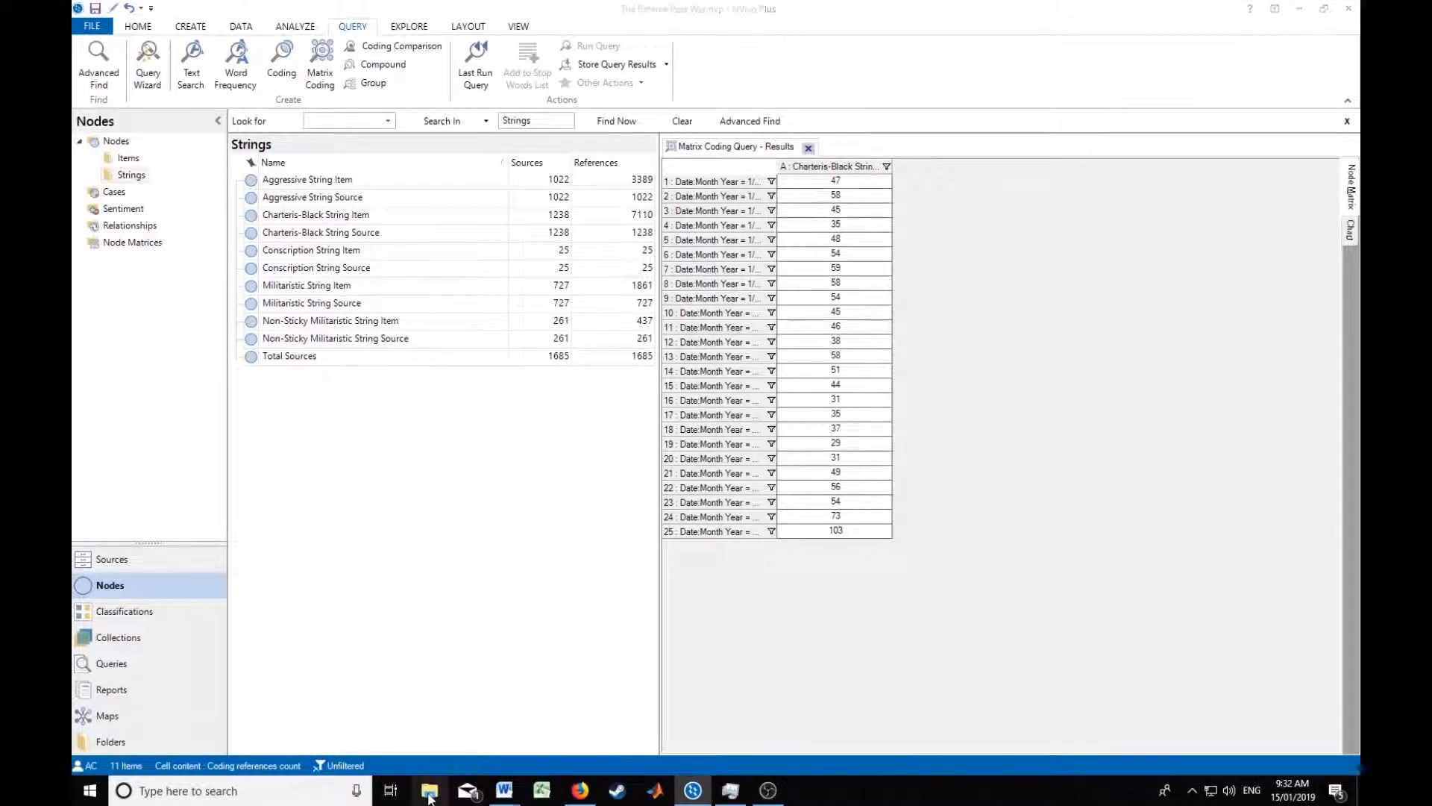
{"action": "left_click", "coordinate": [480, 535]}
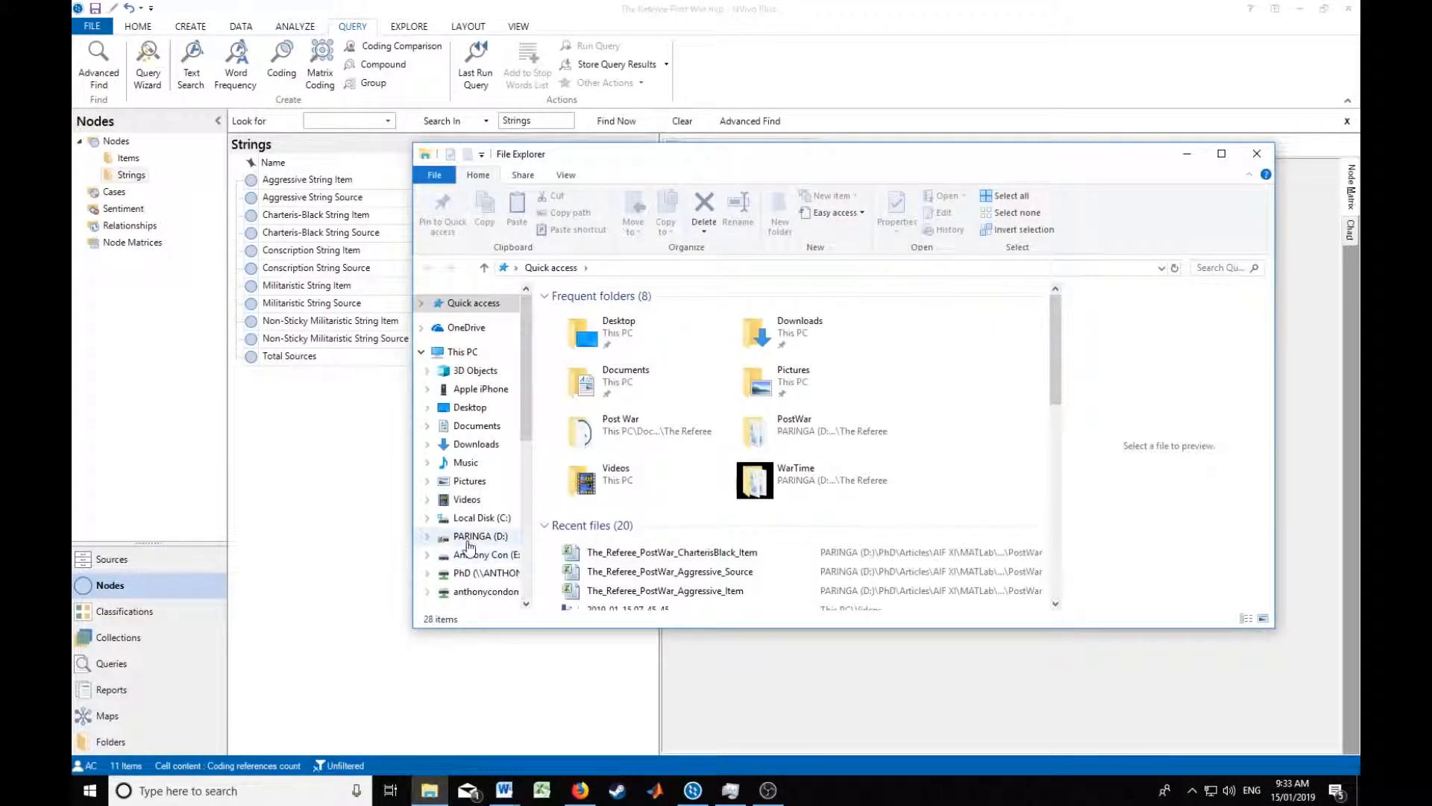
{"action": "double_click", "coordinate": [575, 442]}
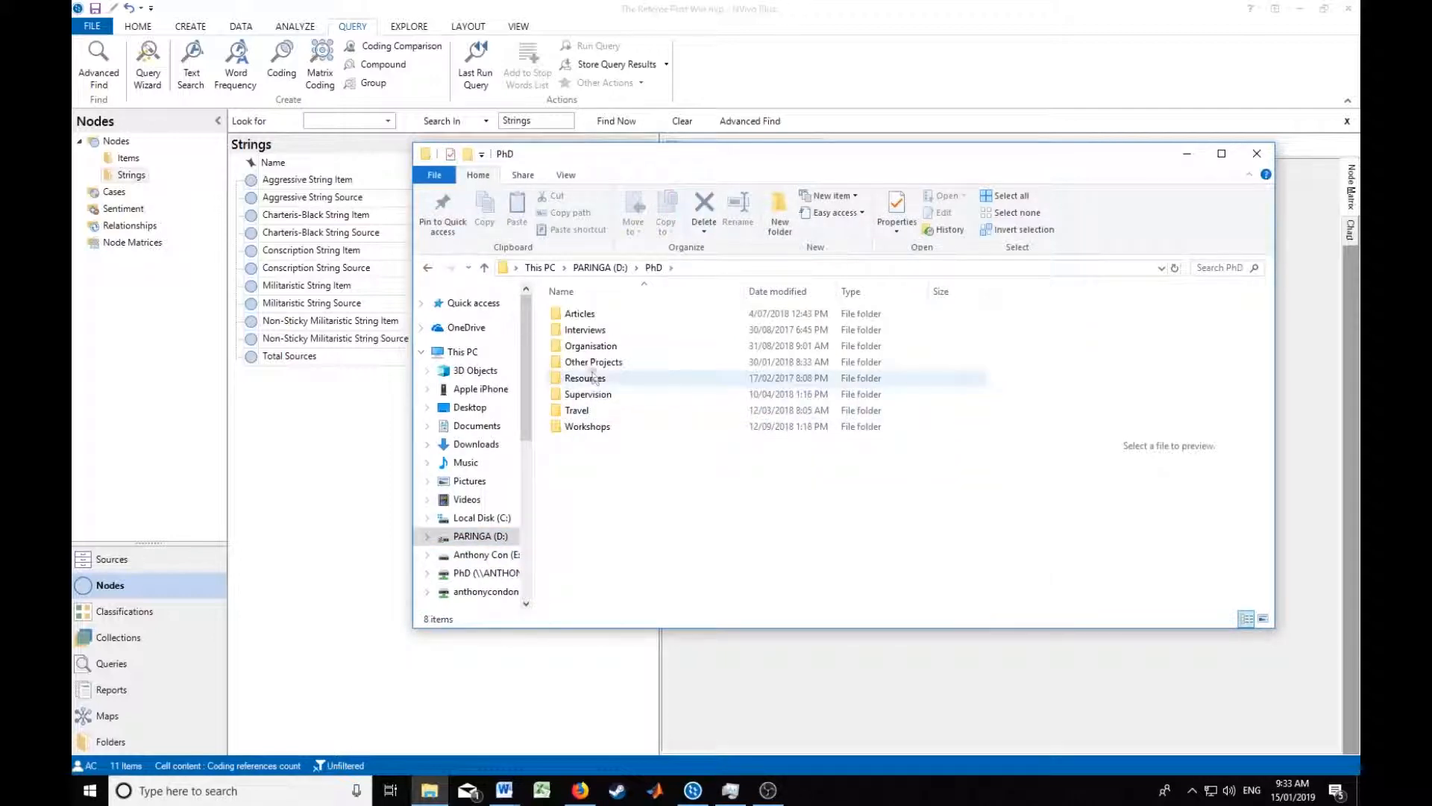
{"action": "double_click", "coordinate": [572, 317]}
{"action": "double_click", "coordinate": [578, 346]}
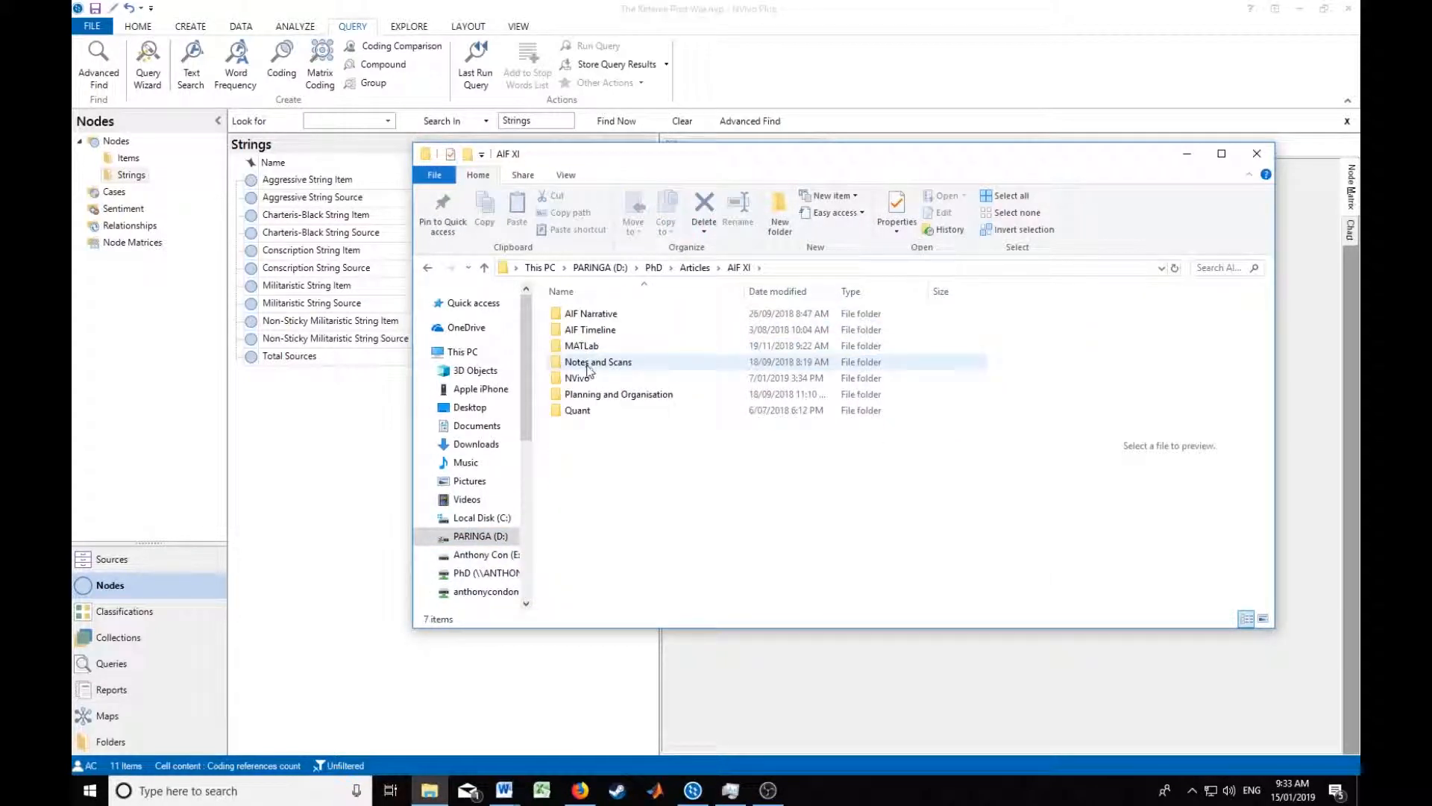
{"action": "double_click", "coordinate": [582, 347]}
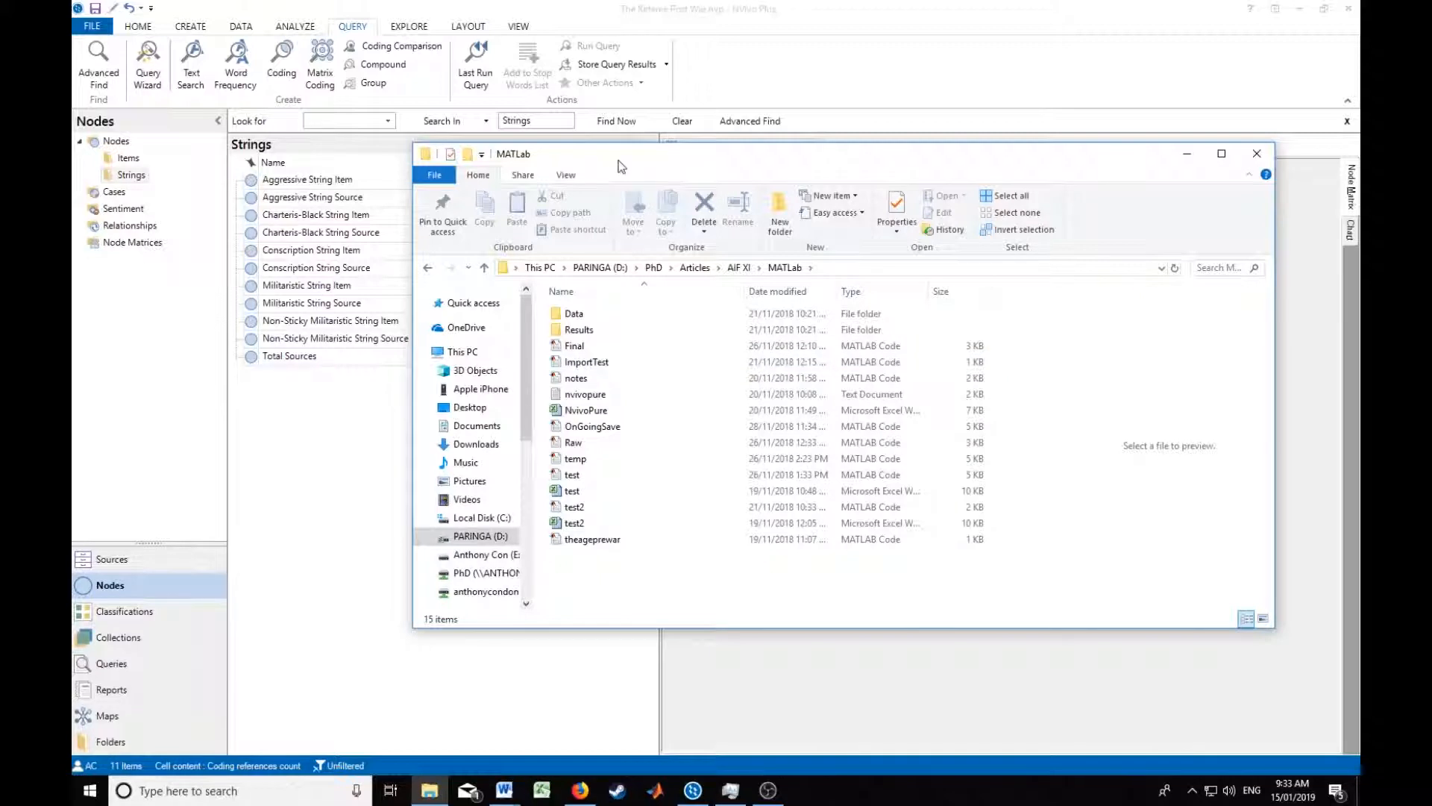
{"action": "double_click", "coordinate": [583, 317]}
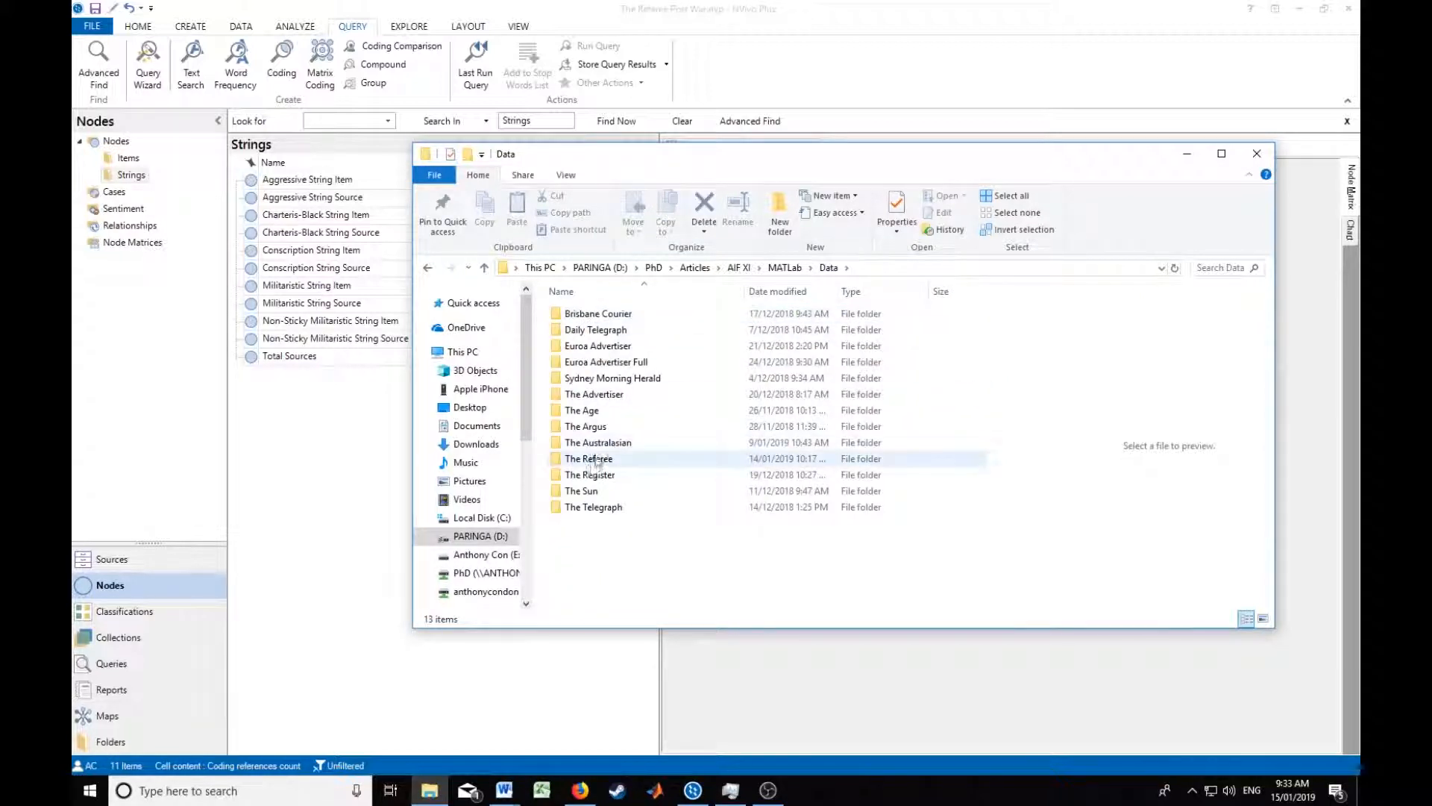
{"action": "left_click", "coordinate": [597, 463]}
{"action": "double_click", "coordinate": [598, 463]}
{"action": "double_click", "coordinate": [579, 317]}
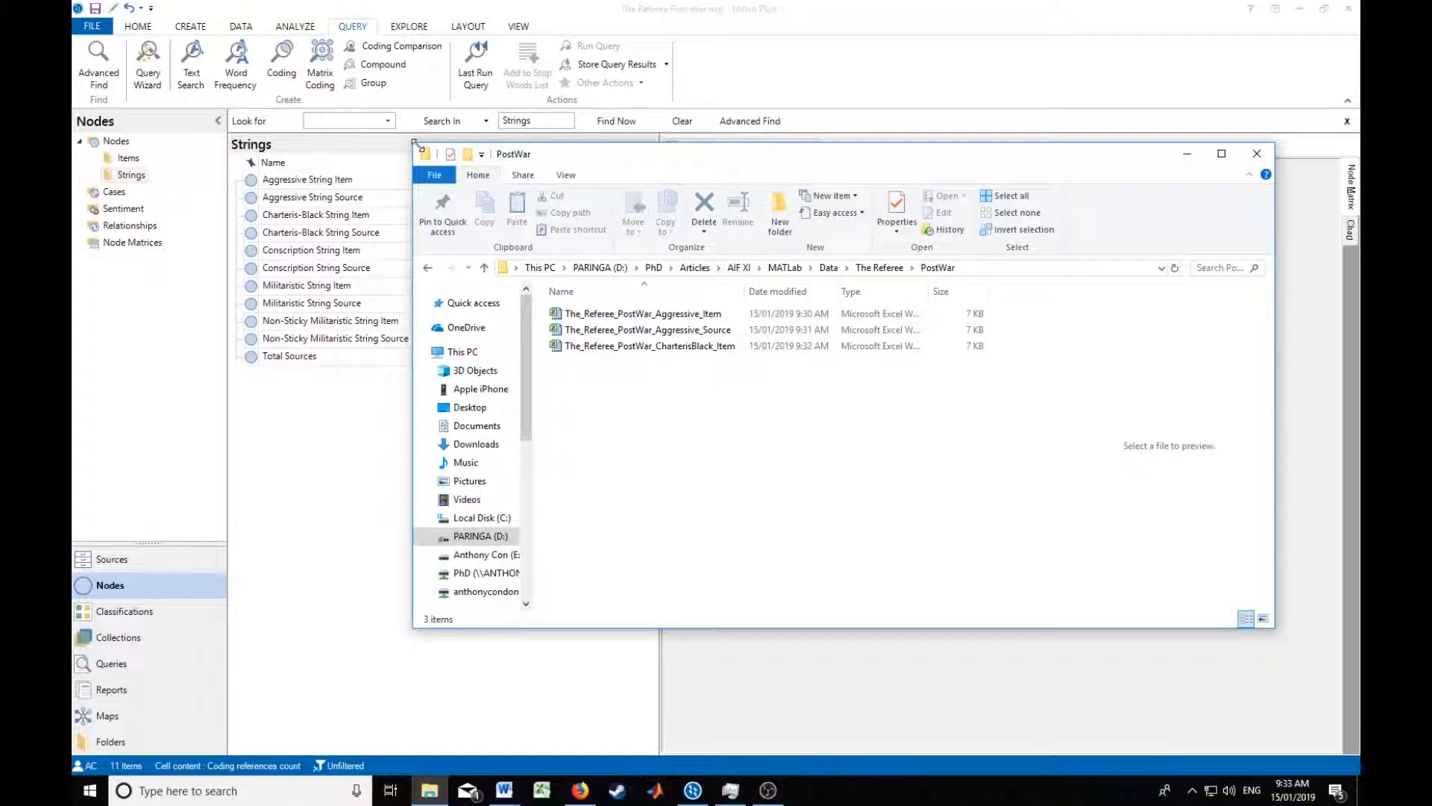
Narrow the PostWar folder window to uncover the Strings node list behind it.
{"action": "left_click_drag", "start_coordinate": [415, 145], "coordinate": [575, 144]}
{"action": "left_click_drag", "start_coordinate": [666, 147], "coordinate": [682, 146]}
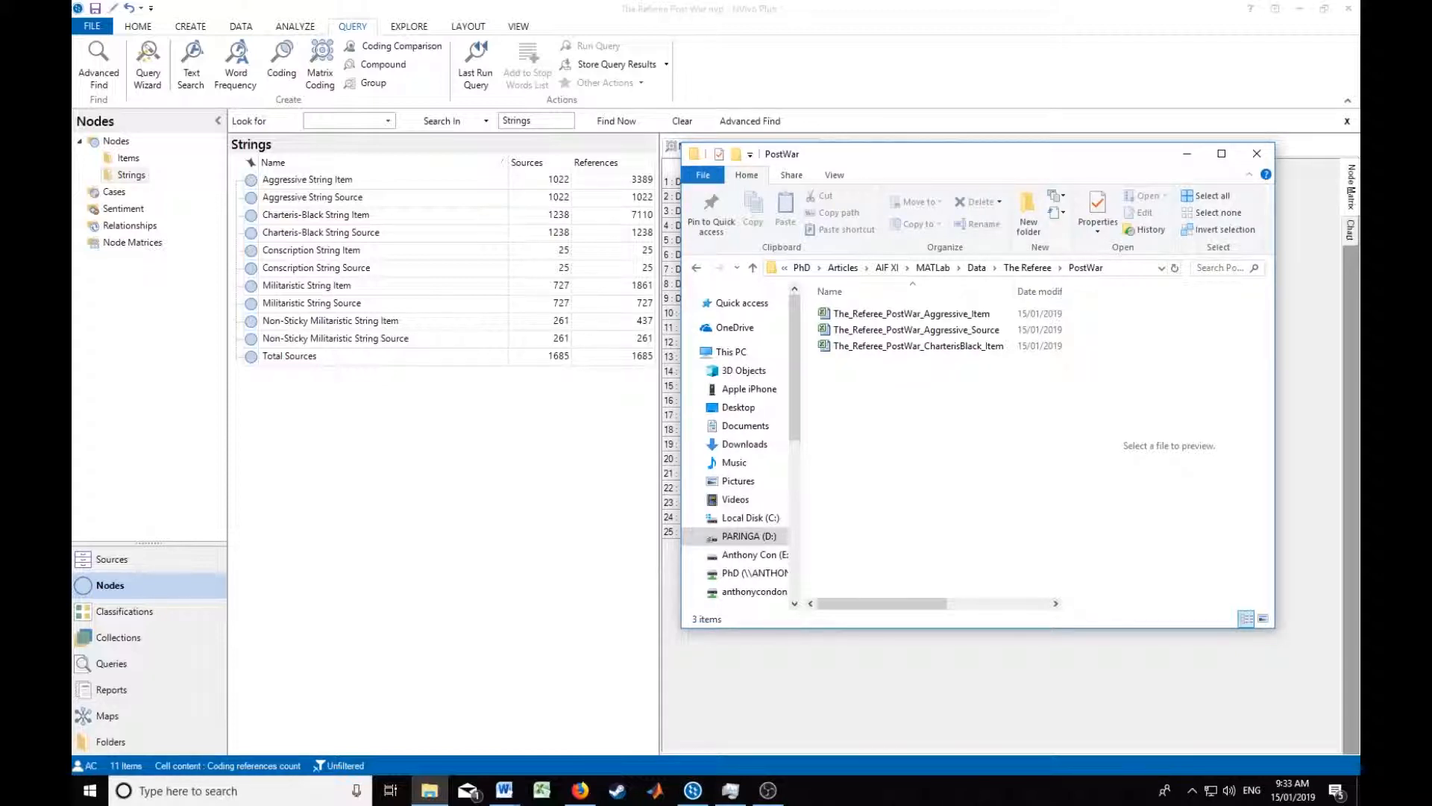
{"action": "key", "text": "alt+Tab"}
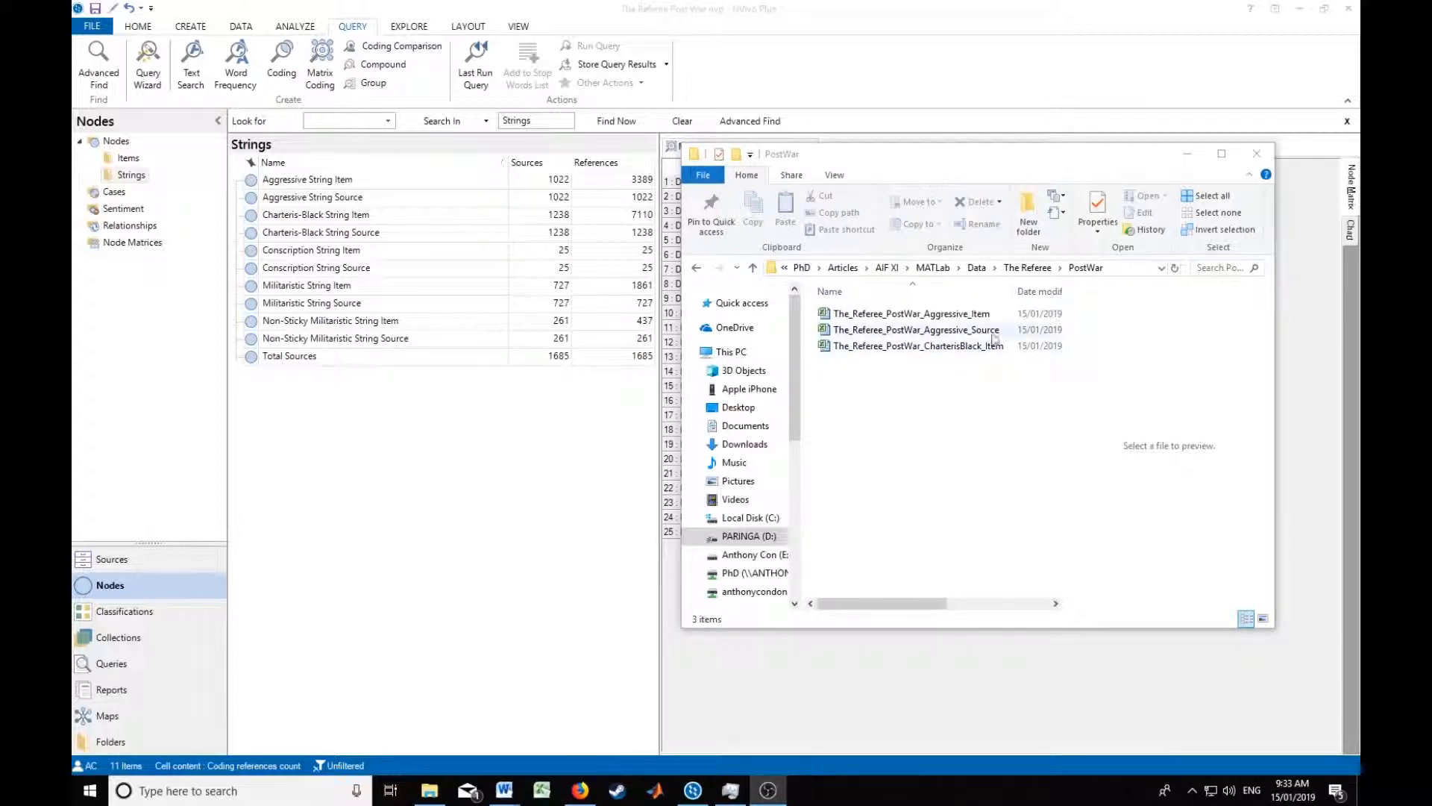
Move the PostWar folder window out of the way and export the Charteris-Black String Source node matrix.
{"action": "left_click_drag", "start_coordinate": [827, 158], "coordinate": [1359, 158]}
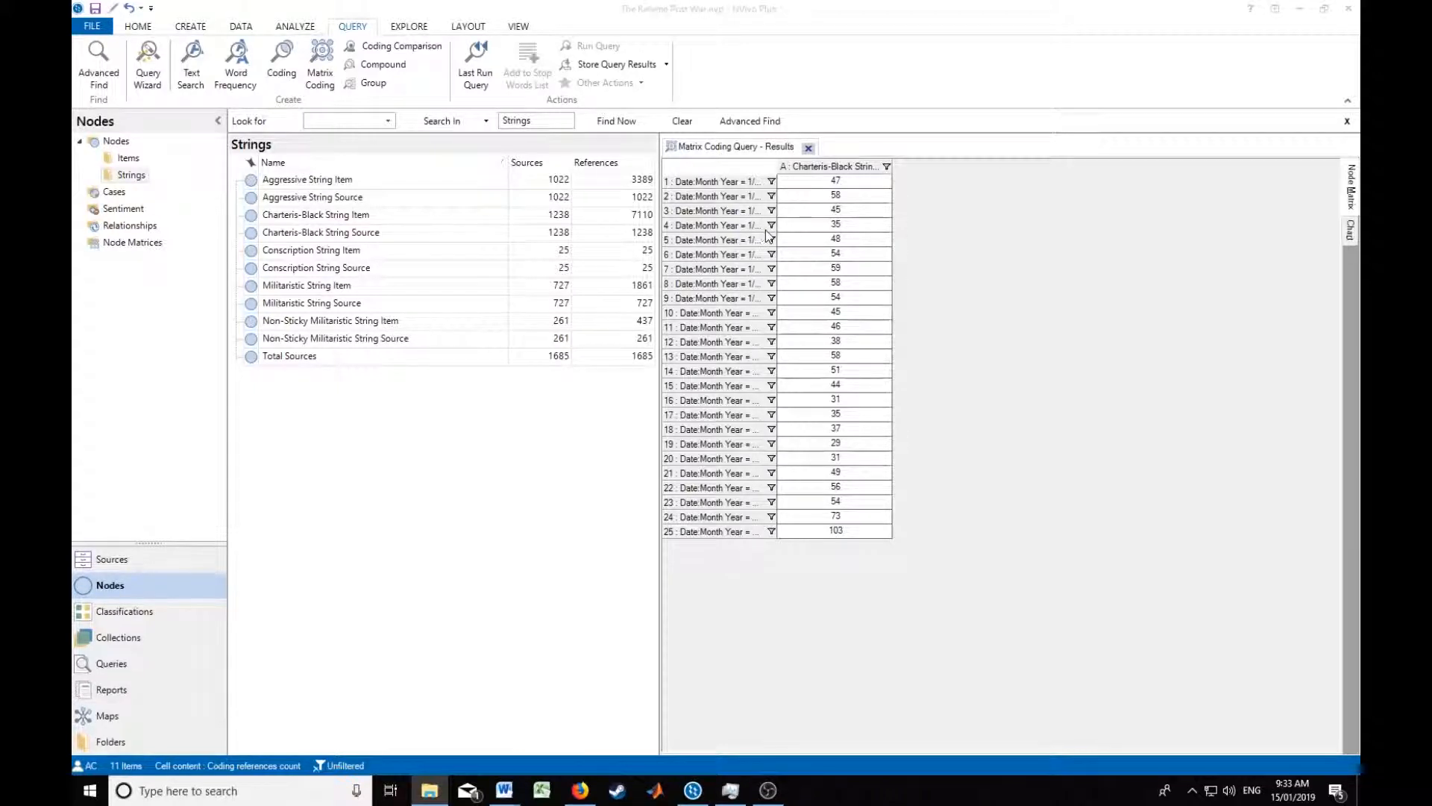
{"action": "right_click", "coordinate": [823, 246]}
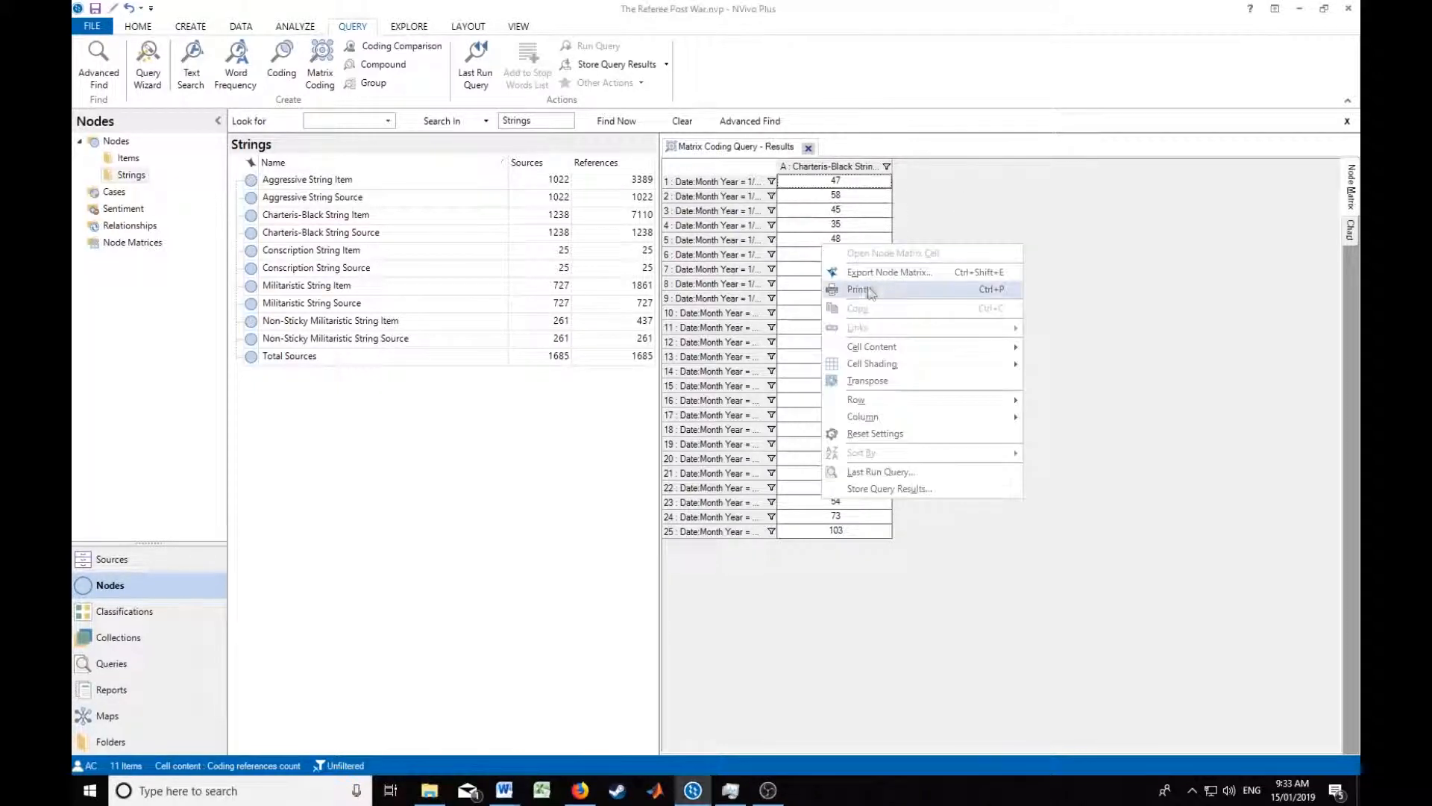
{"action": "left_click", "coordinate": [875, 273]}
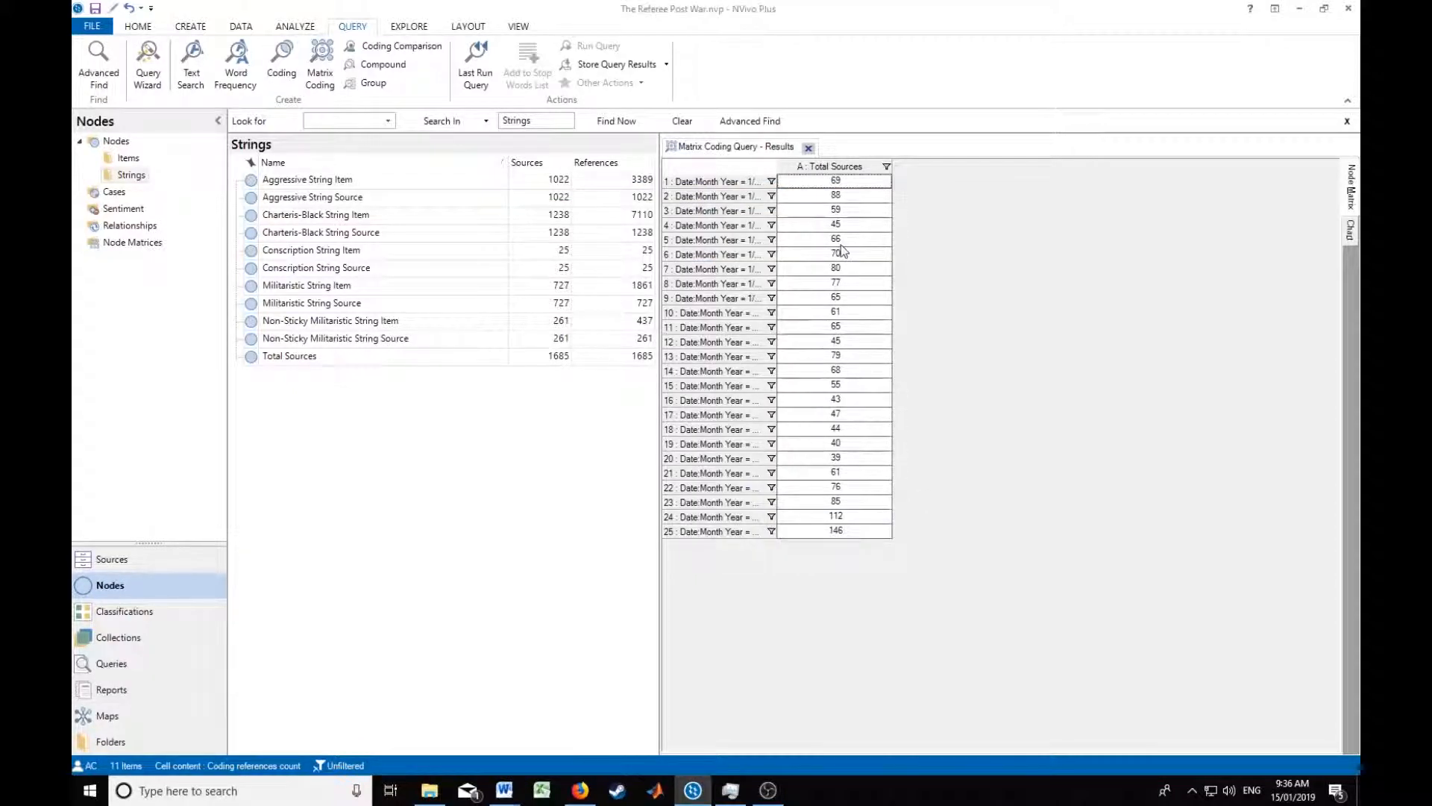
Close the Total Sources matrix results, save the Referee Post War project and exit NVivo.
{"action": "left_click", "coordinate": [808, 148]}
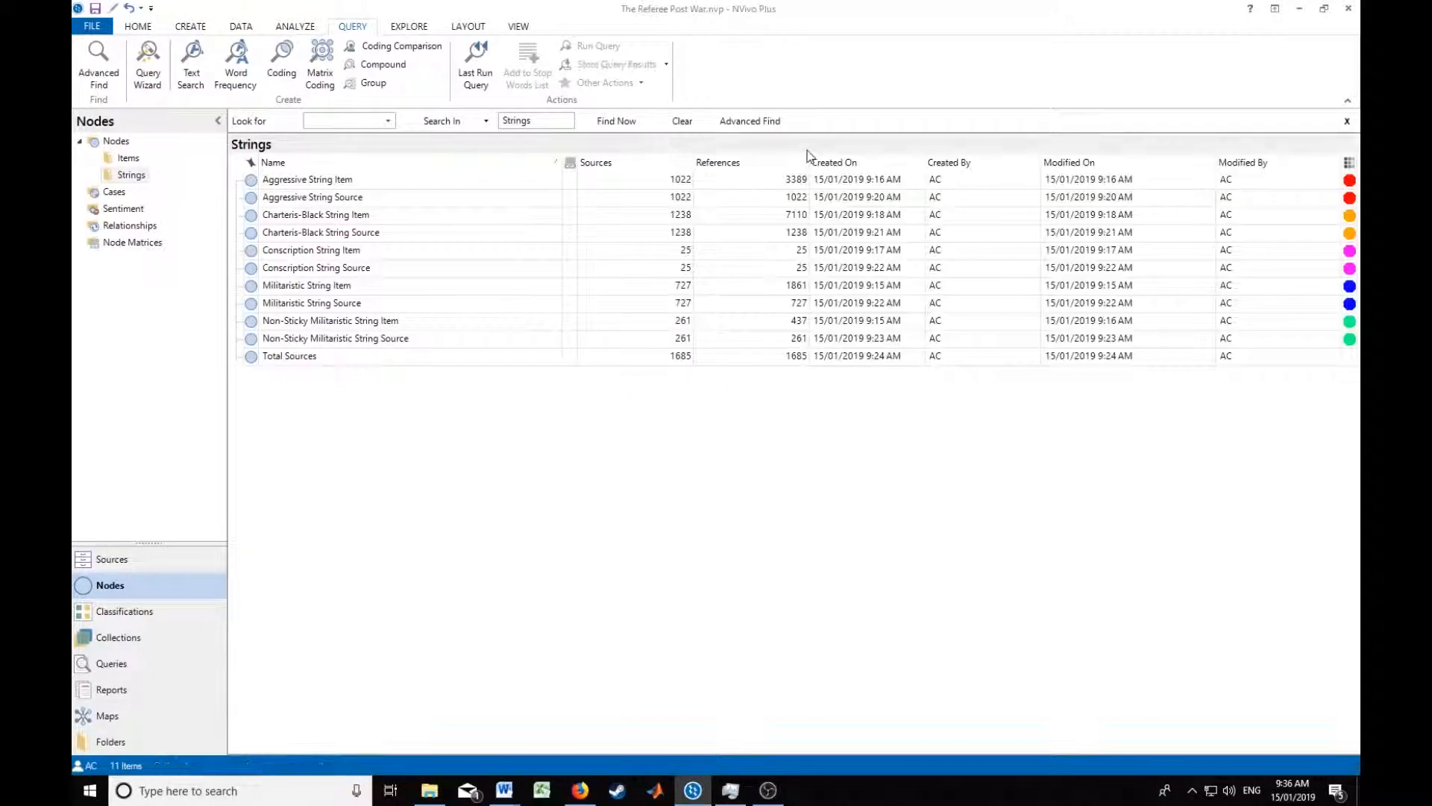
{"action": "left_click", "coordinate": [96, 11]}
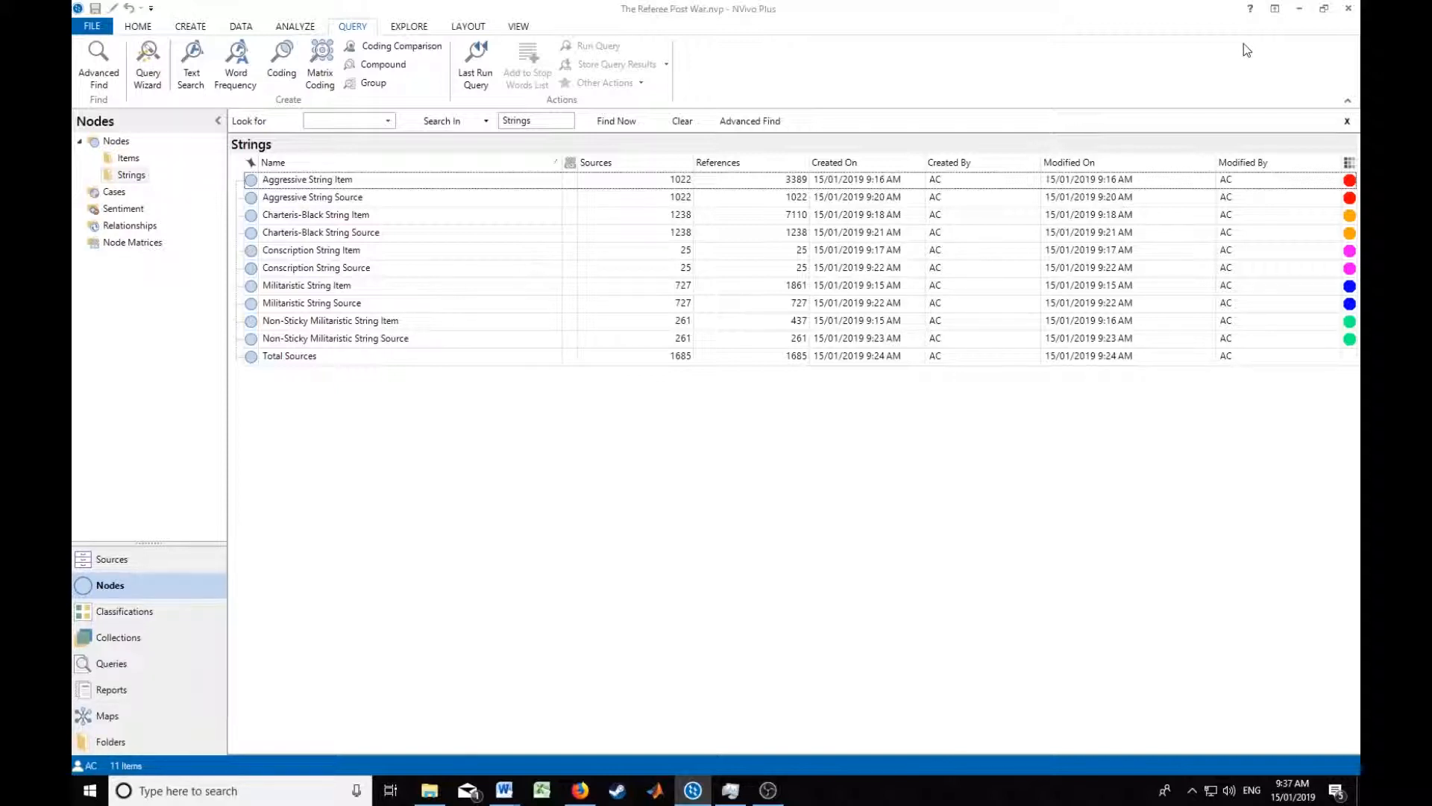
{"action": "left_click", "coordinate": [1348, 12]}
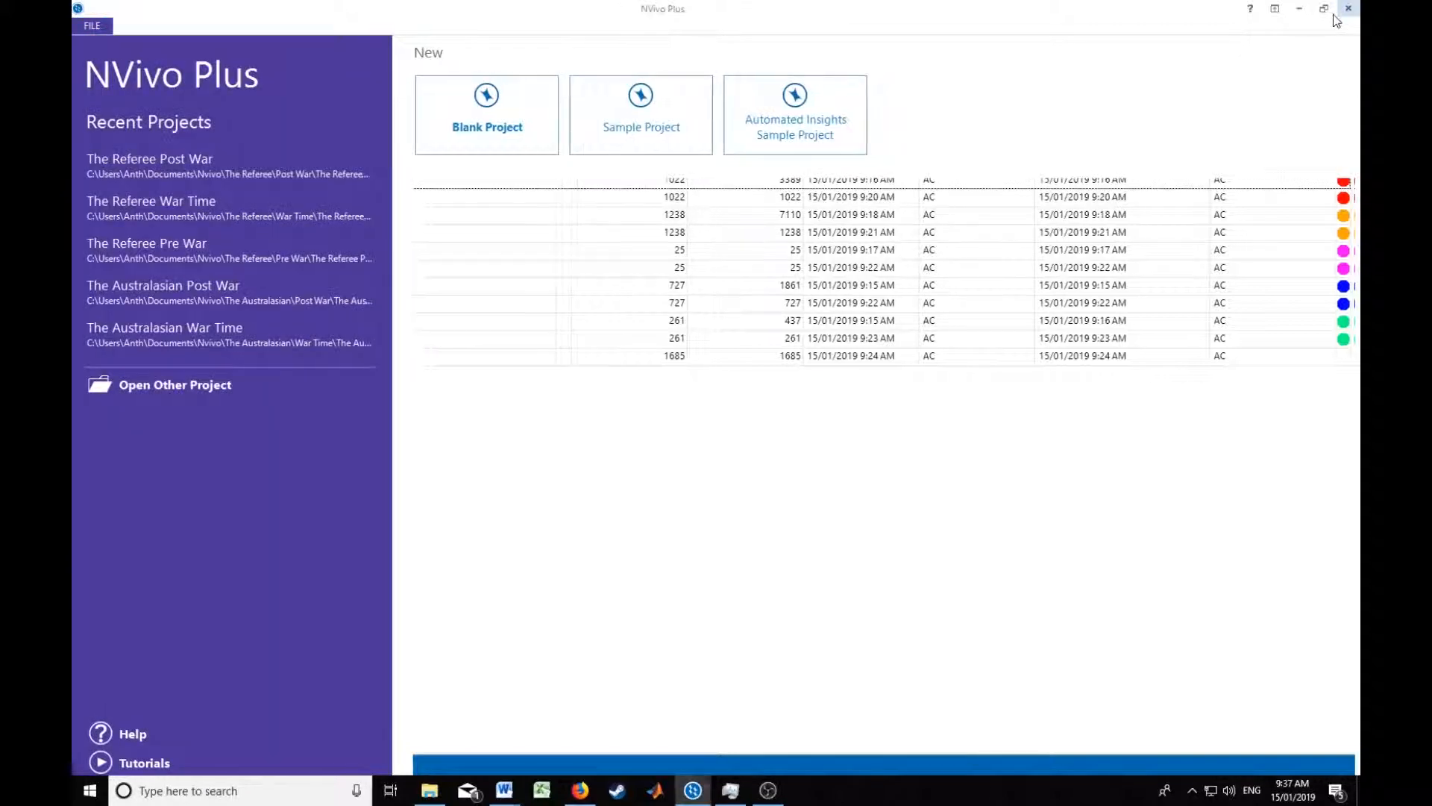
{"action": "left_click", "coordinate": [1348, 10]}
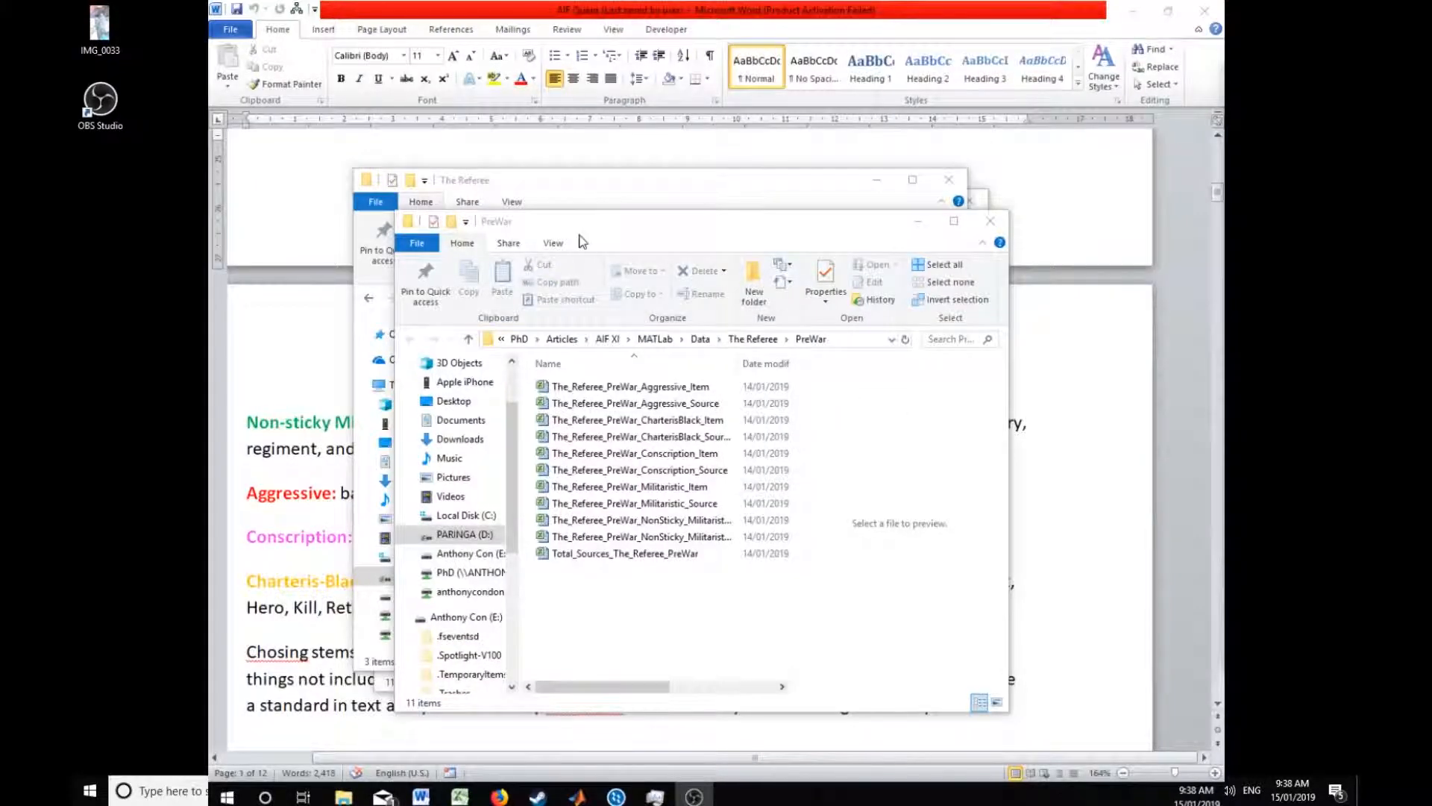
Reopen the PreWar folder in its own full-height, narrowed window alongside the other Referee folder windows.
{"action": "left_click", "coordinate": [989, 221]}
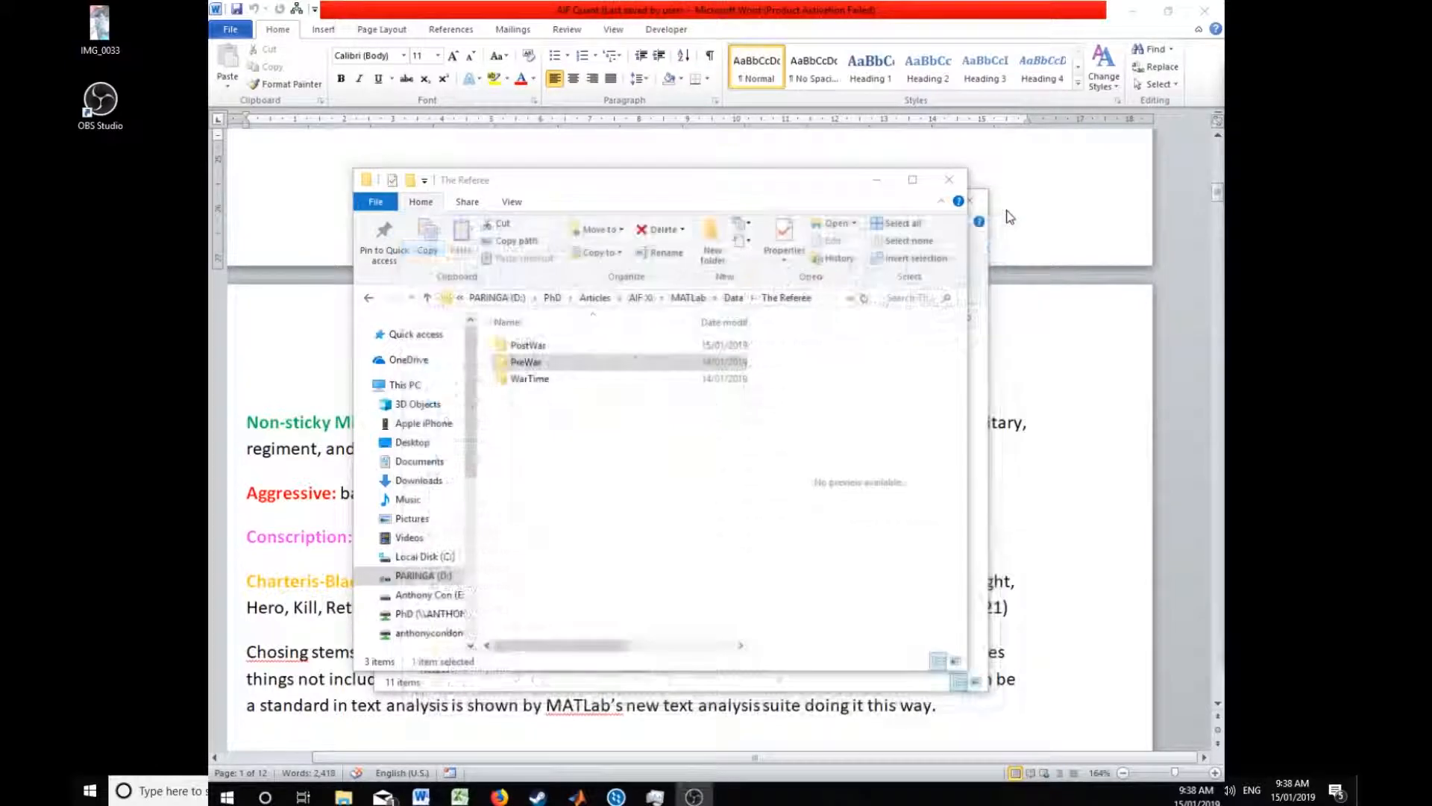
{"action": "right_click", "coordinate": [532, 363]}
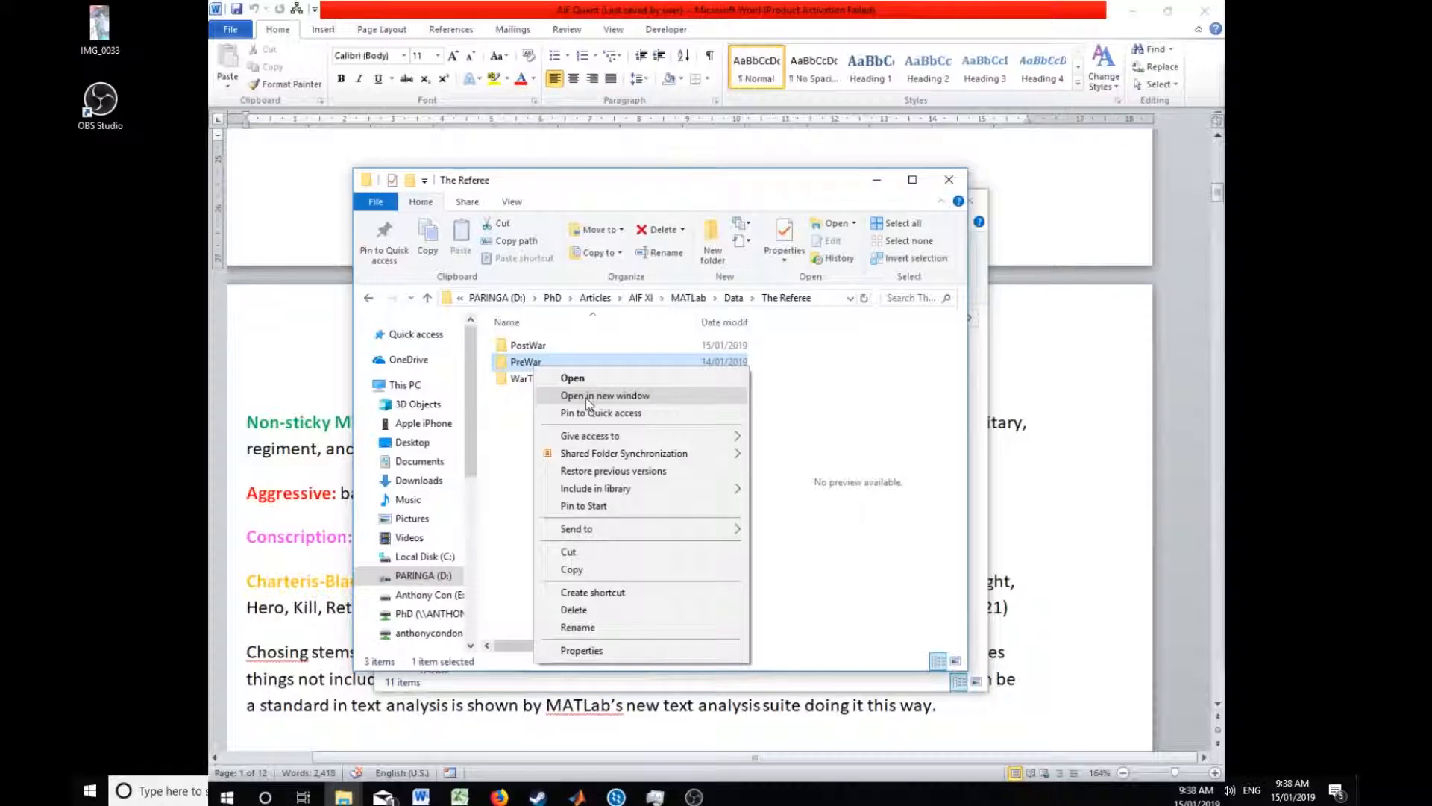
{"action": "left_click", "coordinate": [589, 396]}
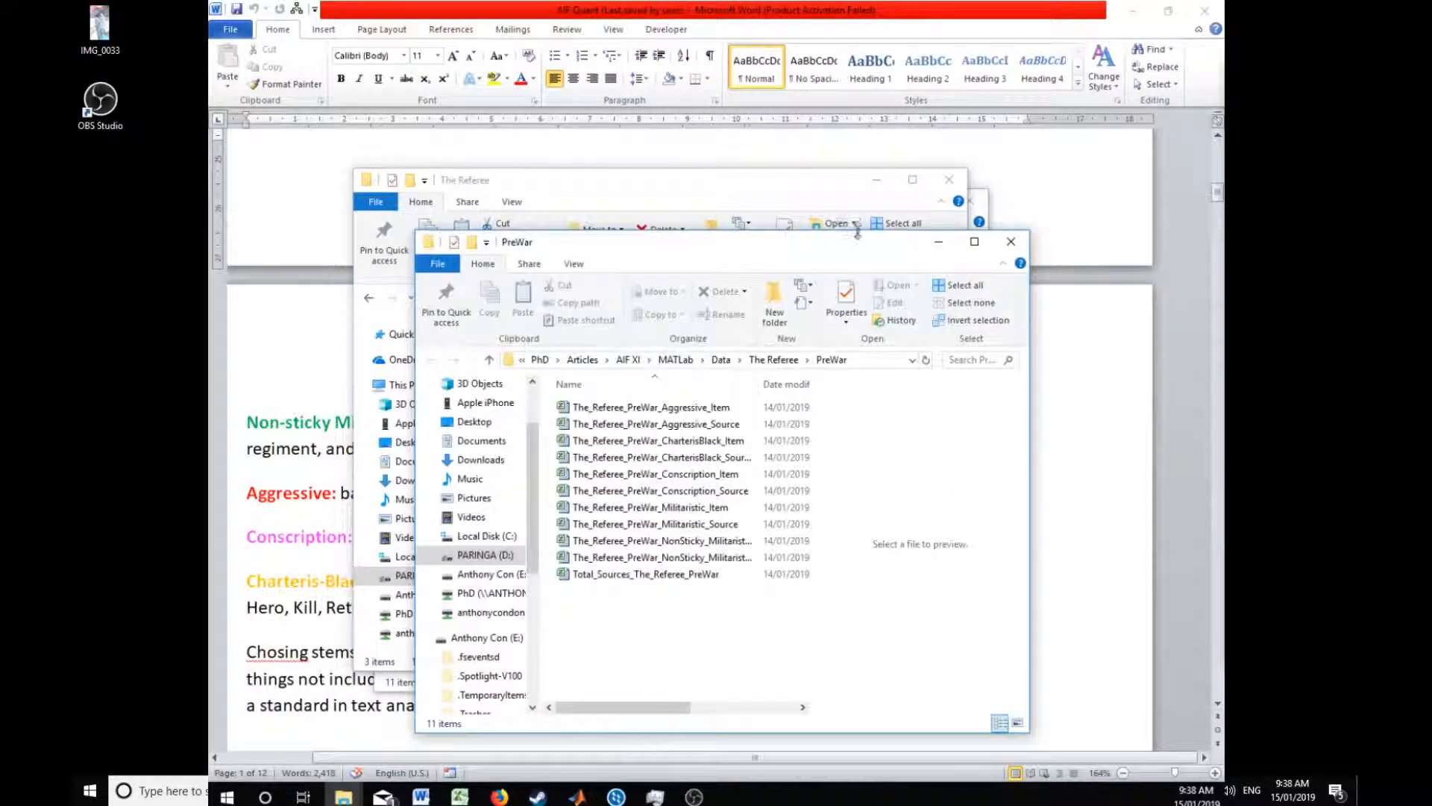
{"action": "left_click_drag", "start_coordinate": [857, 234], "coordinate": [656, 19]}
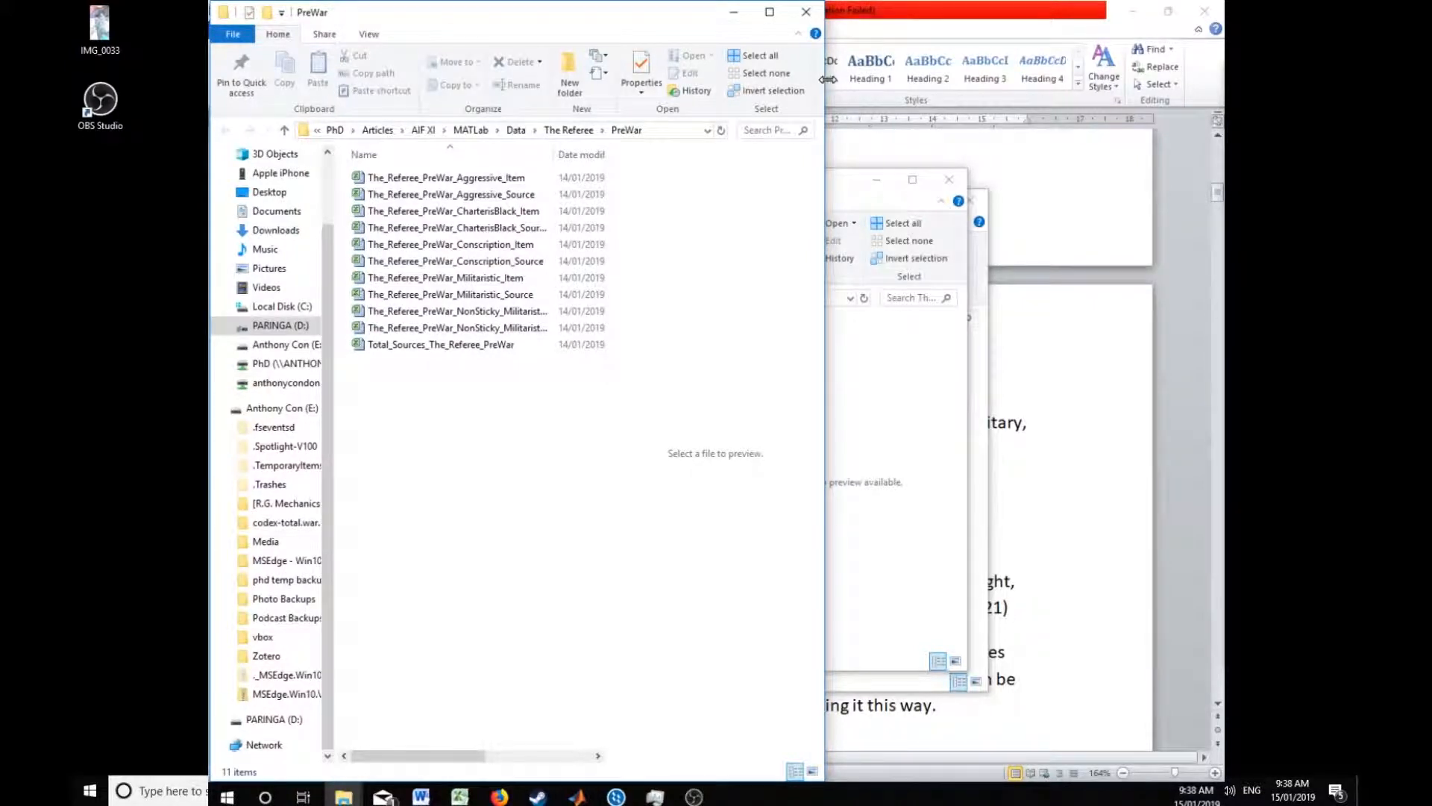
{"action": "left_click_drag", "start_coordinate": [828, 79], "coordinate": [562, 80]}
Place The Referee folder window directly beside the PreWar window, narrowed and stretched to full height.
{"action": "left_click_drag", "start_coordinate": [576, 186], "coordinate": [762, 16]}
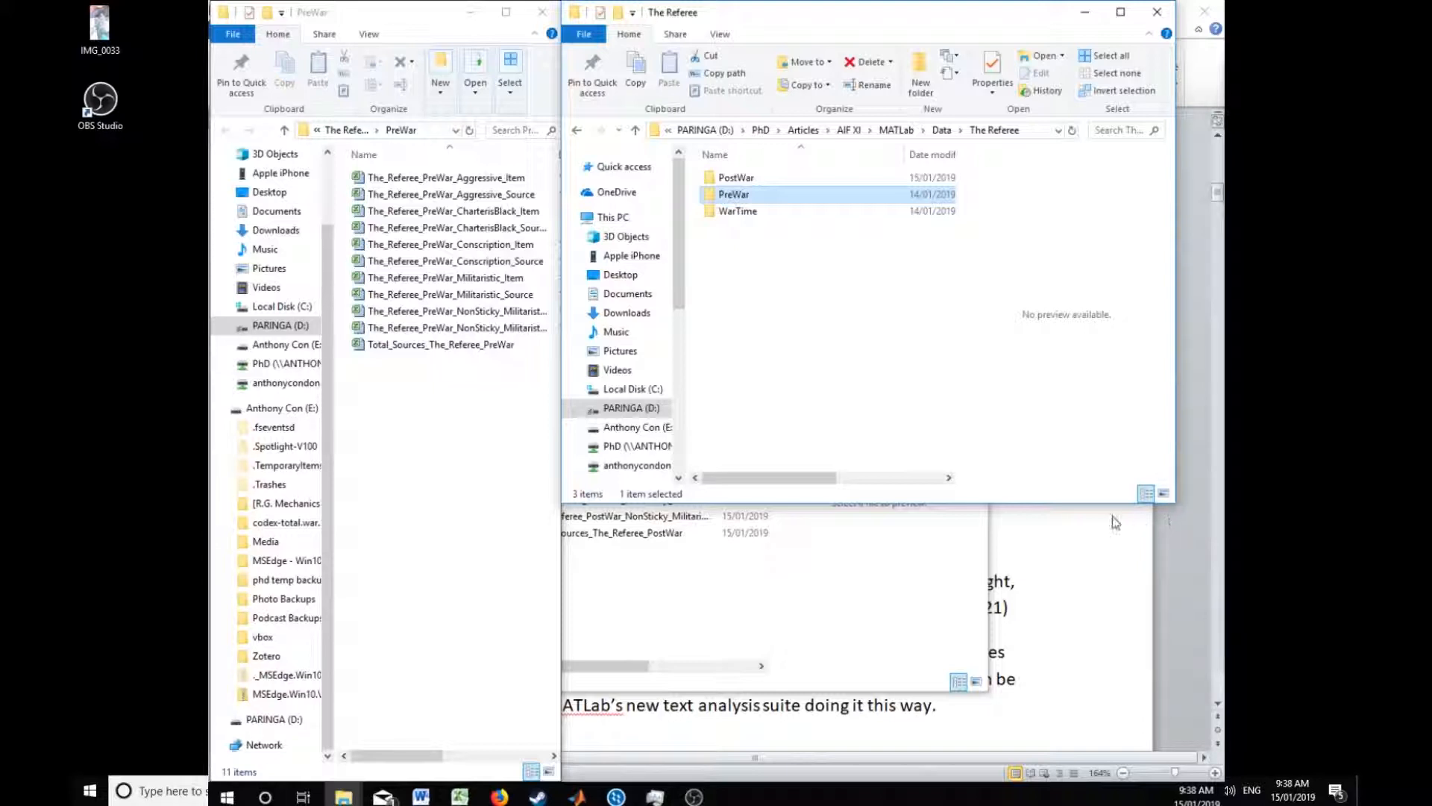
{"action": "left_click_drag", "start_coordinate": [1176, 419], "coordinate": [882, 420]}
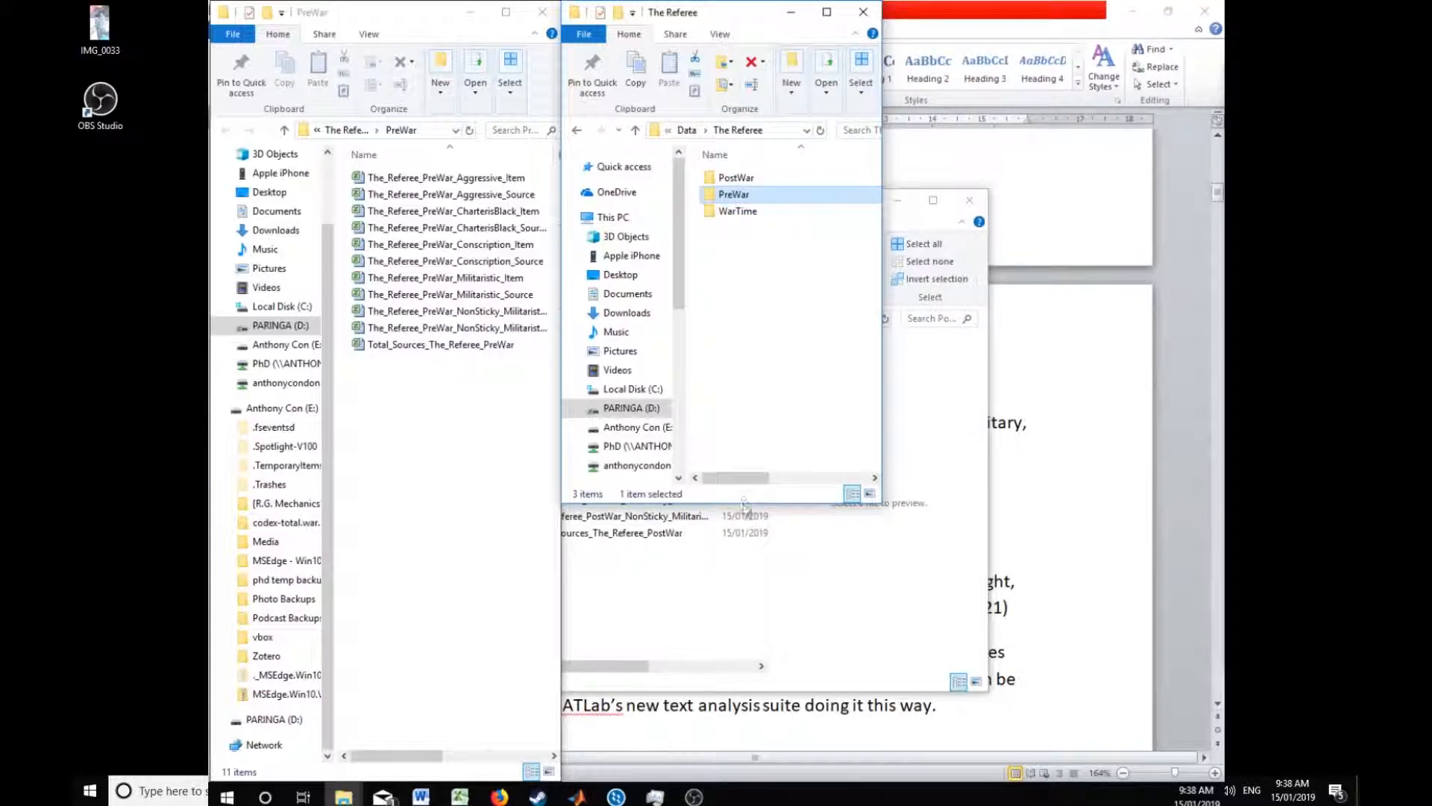
{"action": "left_click_drag", "start_coordinate": [723, 501], "coordinate": [726, 776]}
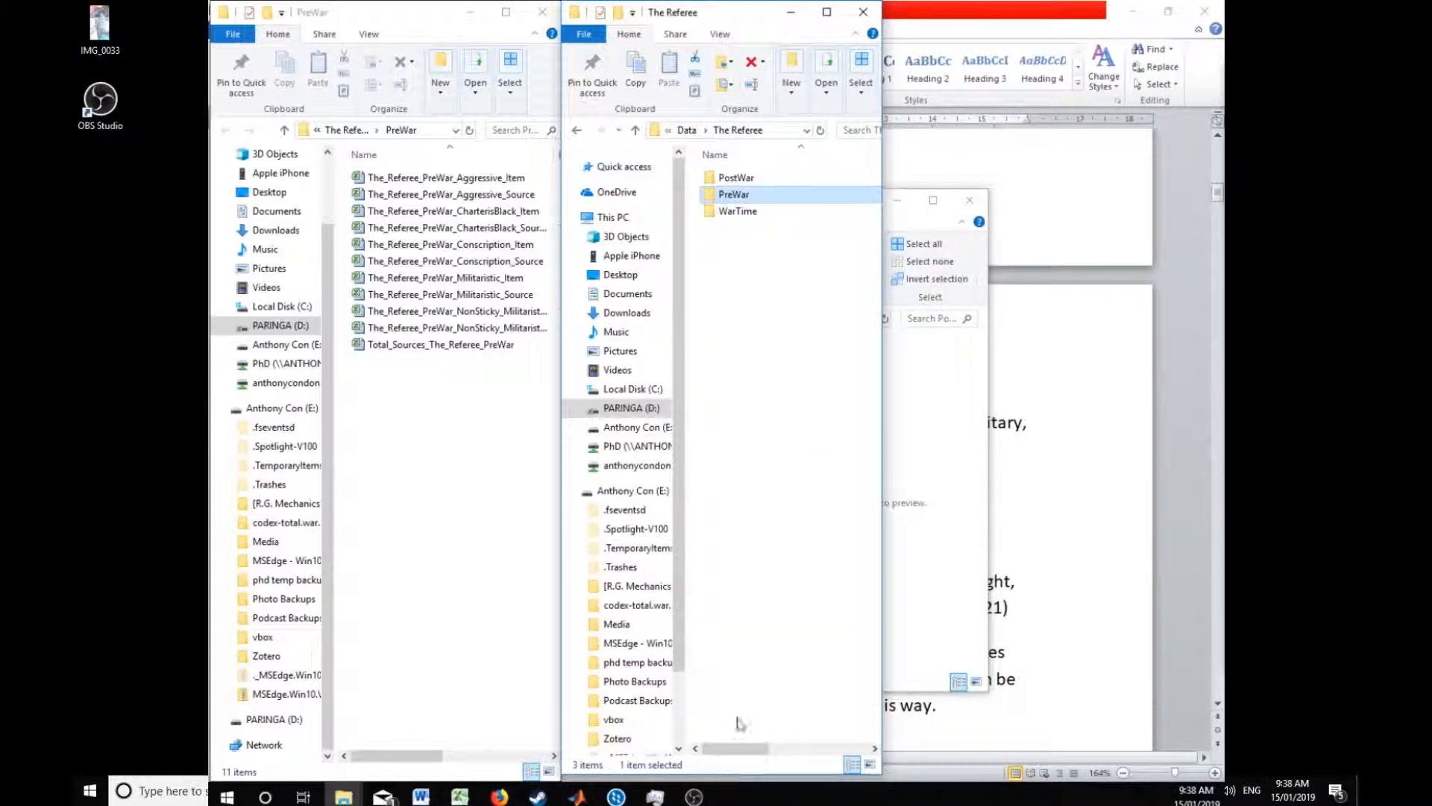
Line up the PostWar window beside The Referee window at full height, and open the WarTime folder in the middle window.
{"action": "left_click", "coordinate": [899, 232]}
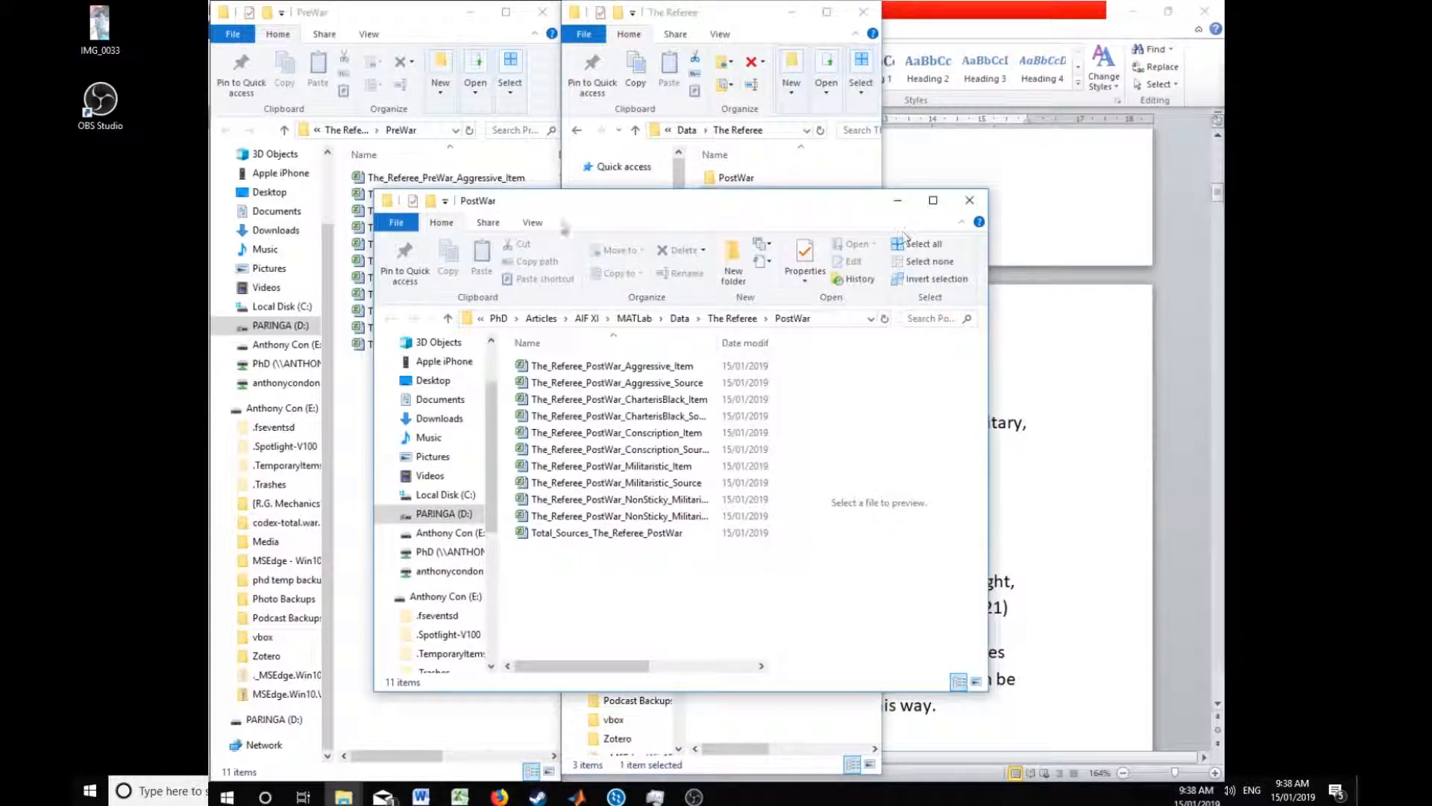
{"action": "left_click_drag", "start_coordinate": [555, 195], "coordinate": [1066, 15]}
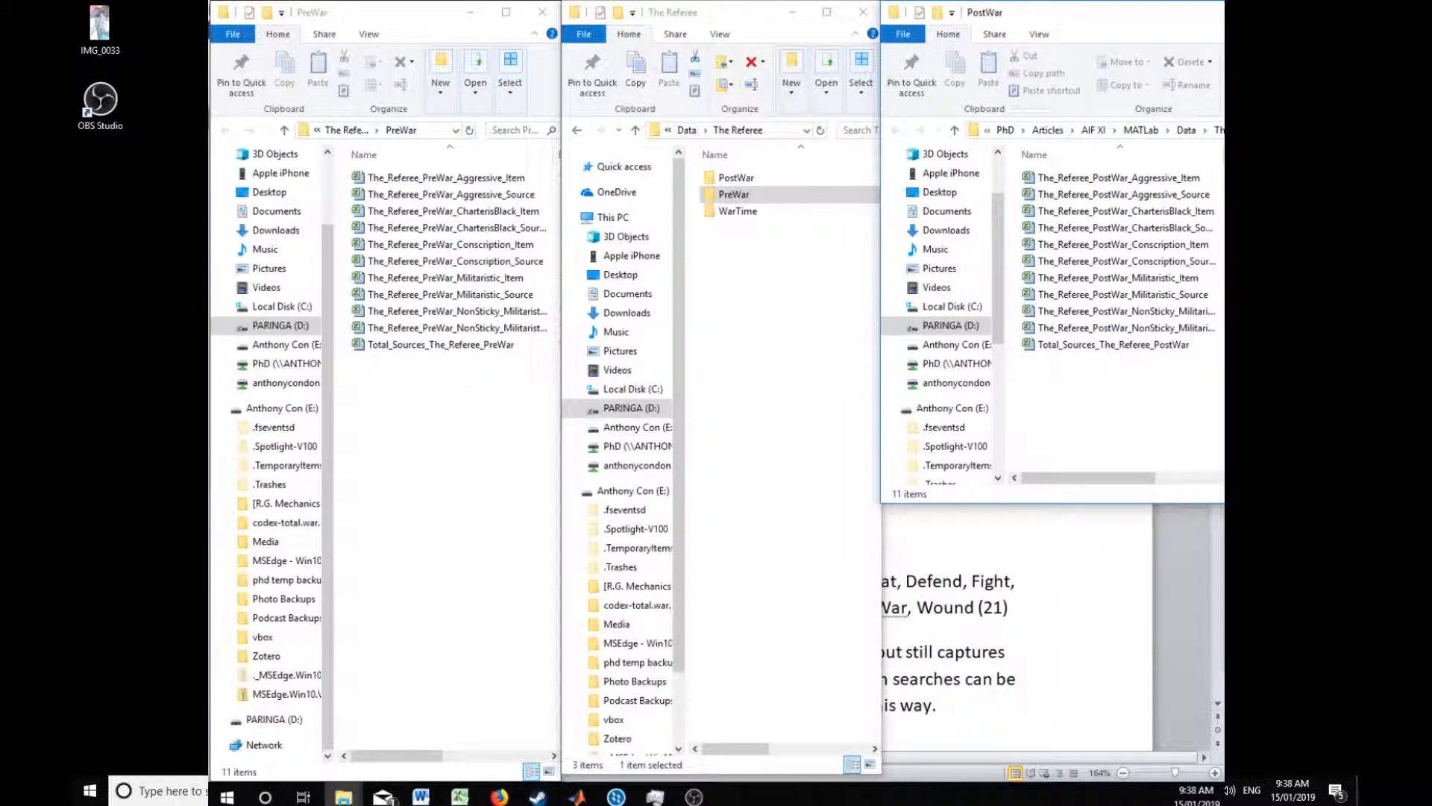
{"action": "left_click_drag", "start_coordinate": [1224, 502], "coordinate": [1172, 766]}
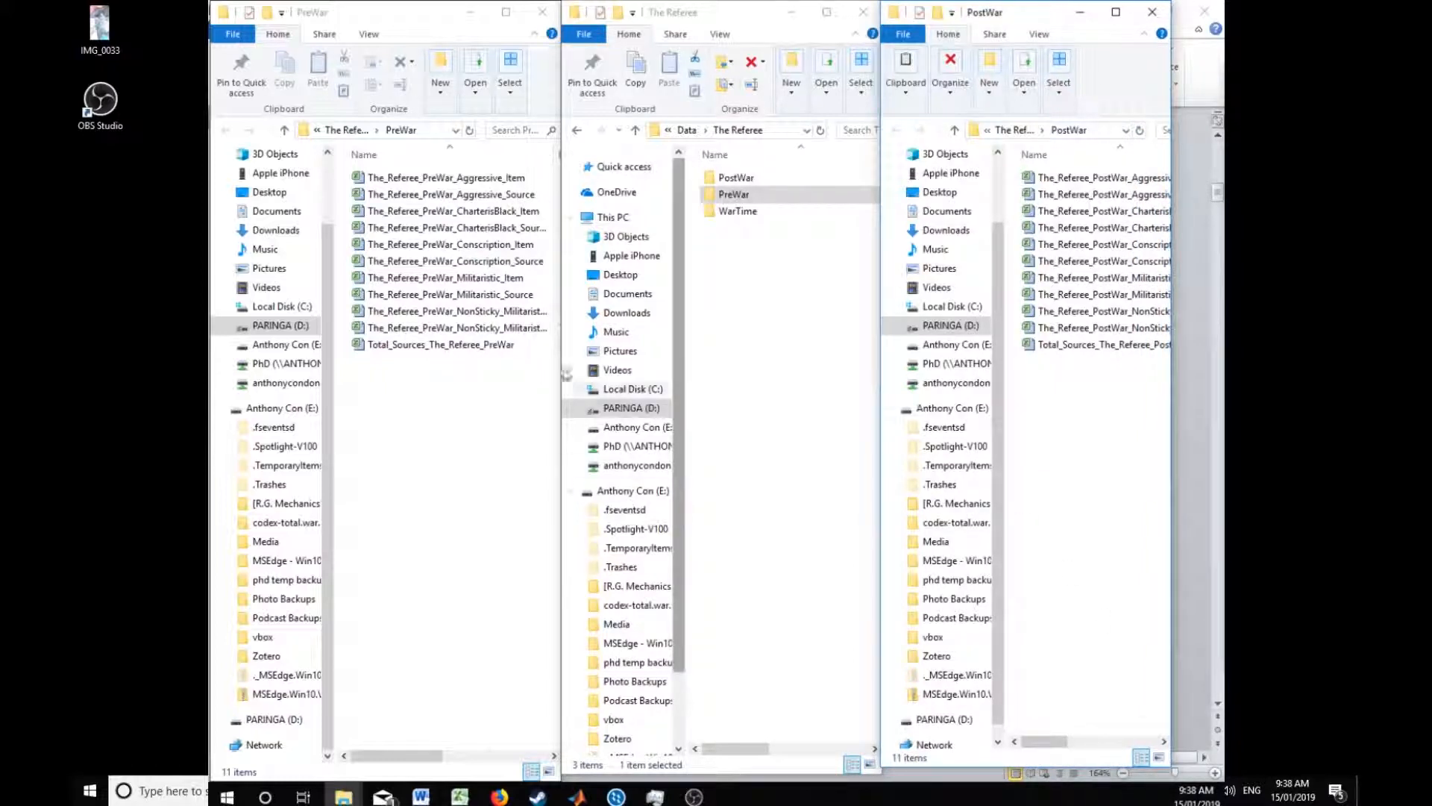
{"action": "double_click", "coordinate": [737, 211]}
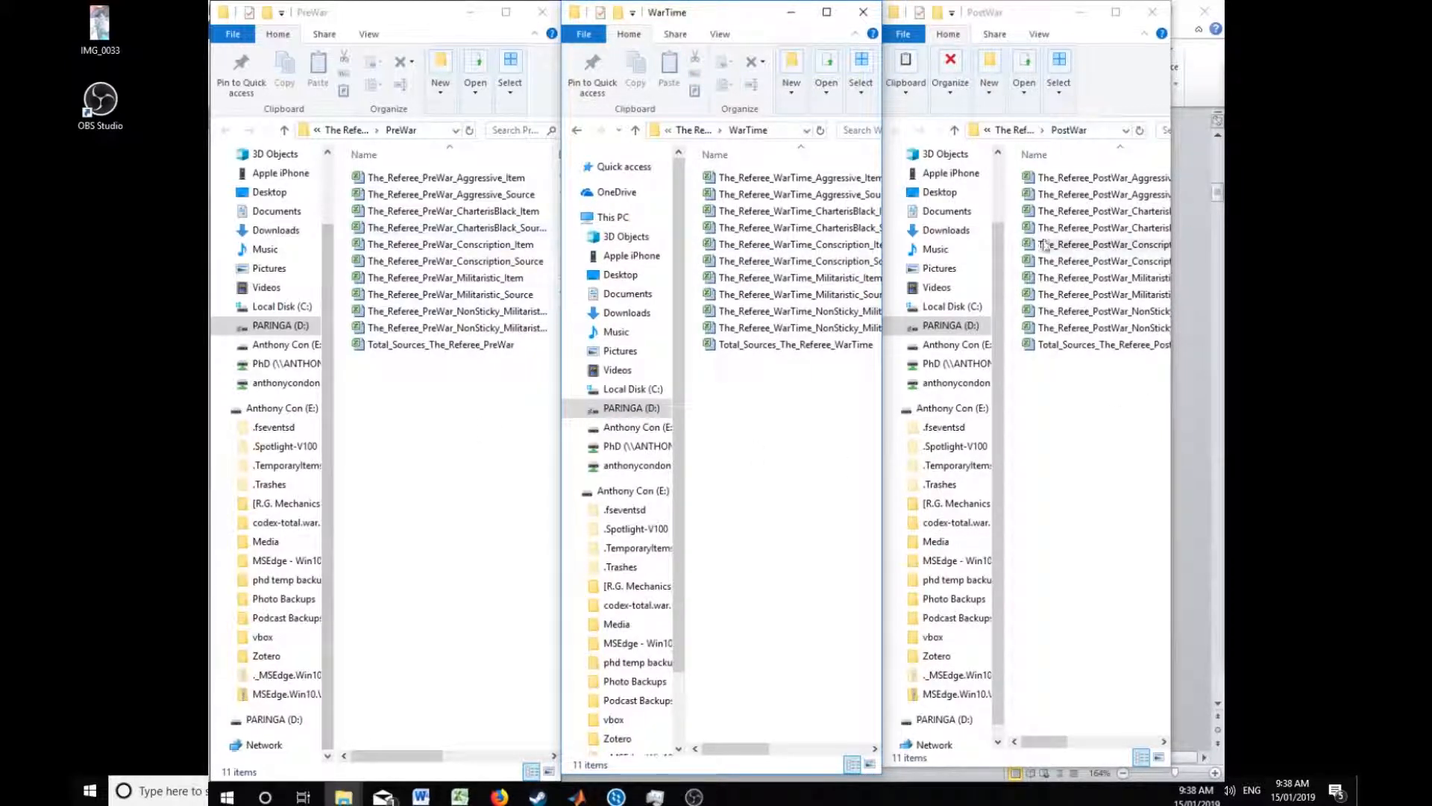
Open the Aggressive_Item workbooks from the PreWar, WarTime and PostWar folders and switch to Excel.
{"action": "left_click", "coordinate": [488, 180]}
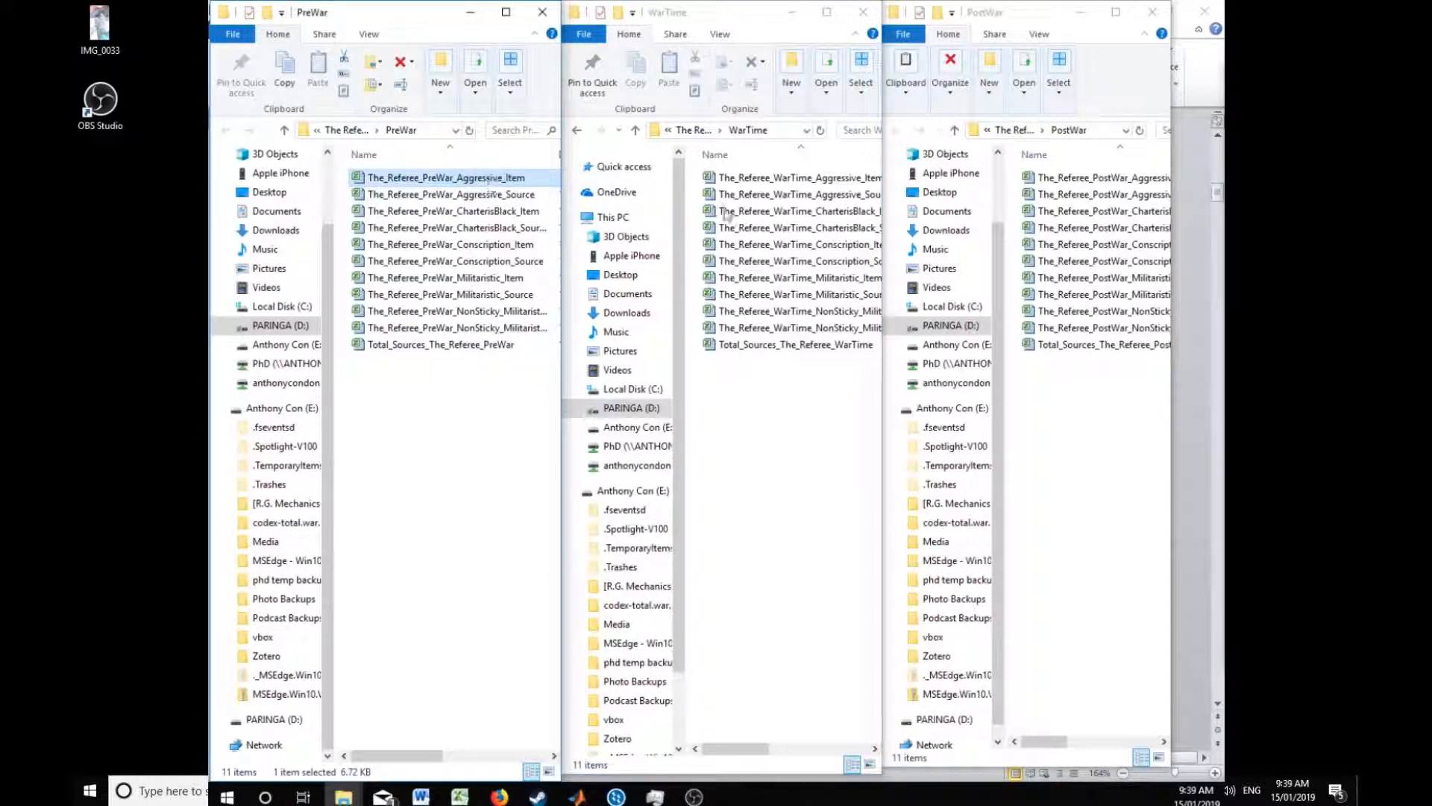
{"action": "double_click", "coordinate": [362, 181]}
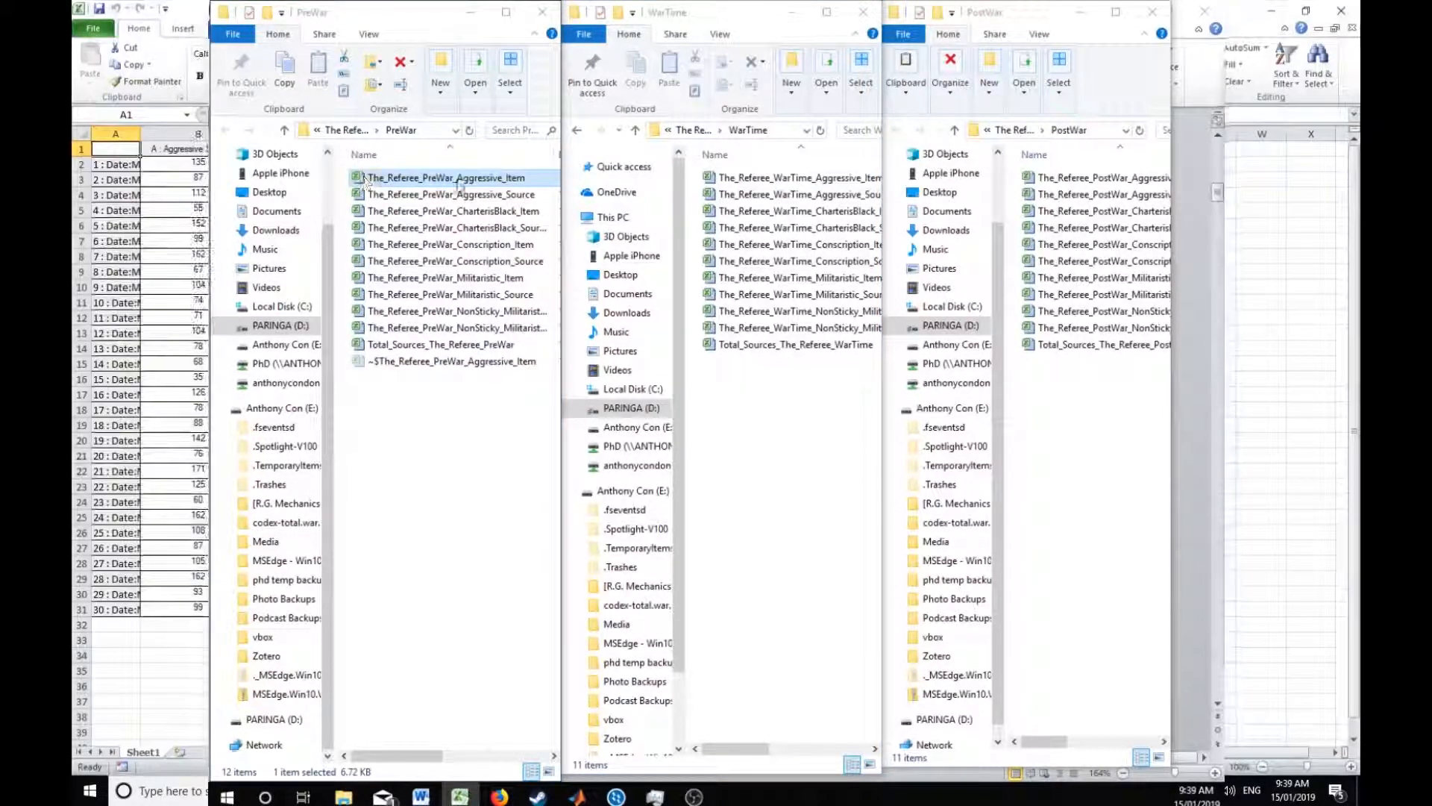
{"action": "double_click", "coordinate": [742, 183]}
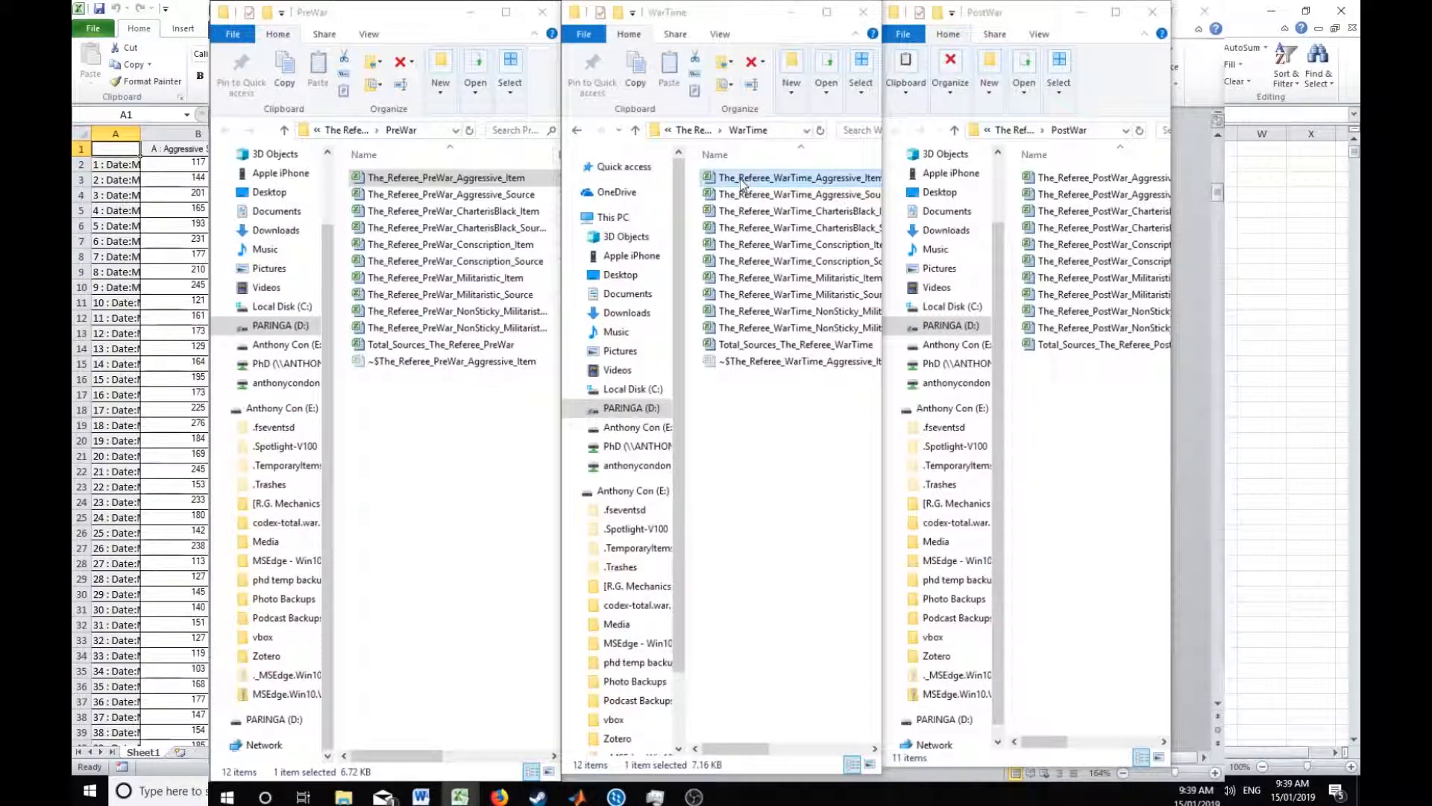
{"action": "double_click", "coordinate": [1072, 180]}
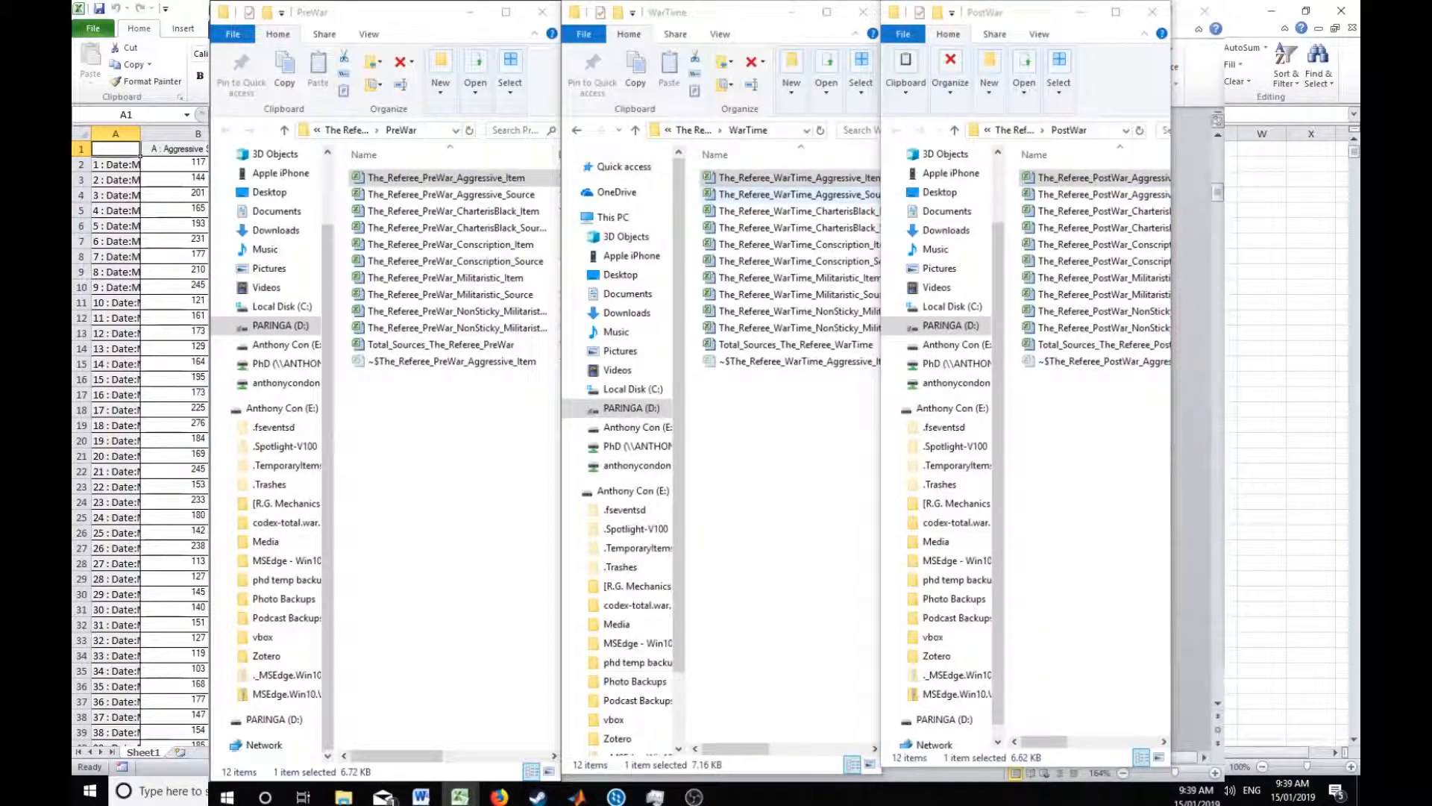
{"action": "key", "text": "alt+Tab"}
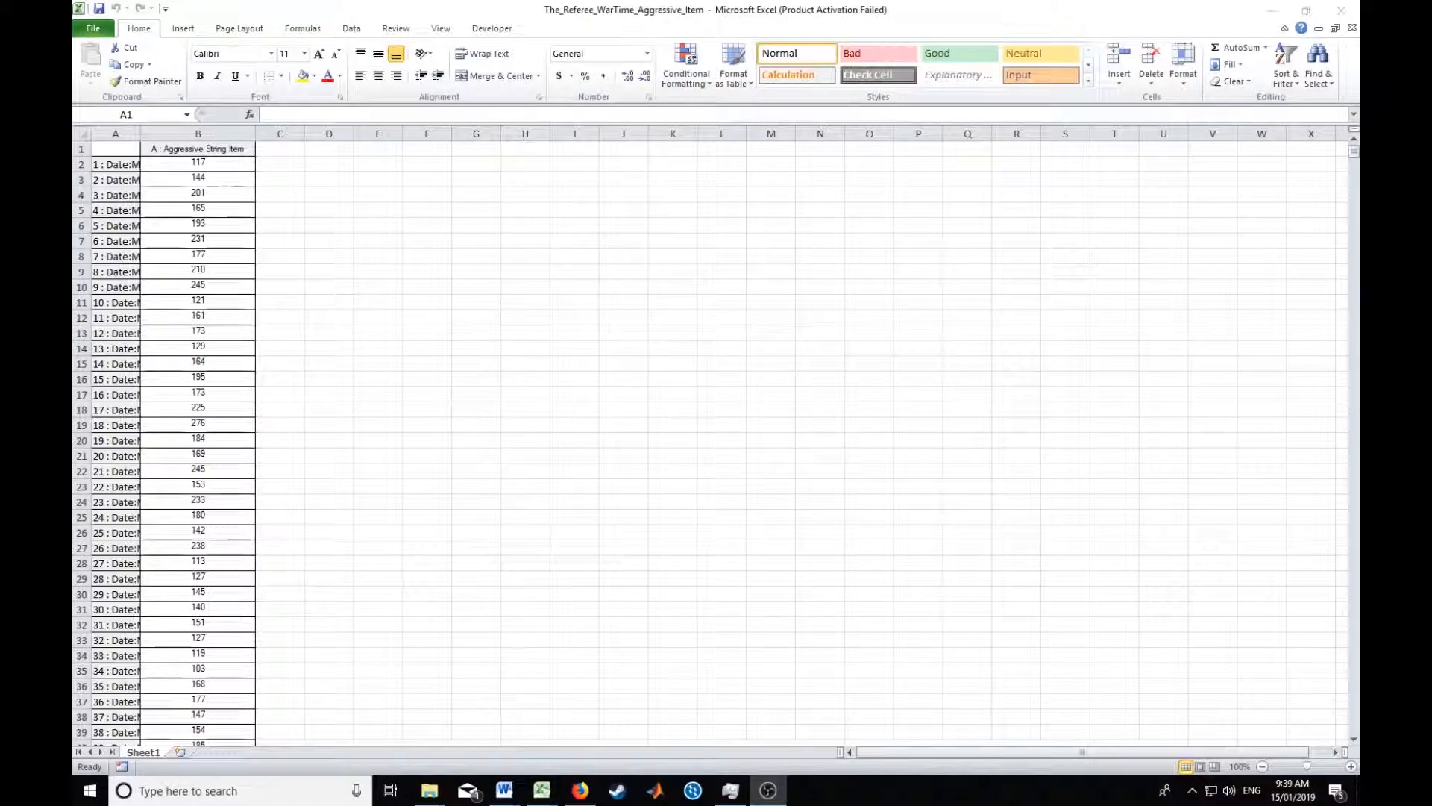
Restore the workbook windows from full size, narrow The_Referee_WarTime_Aggressive_Item to its two data columns and move it clear of the others.
{"action": "left_click", "coordinate": [1339, 36]}
{"action": "left_click", "coordinate": [1335, 28]}
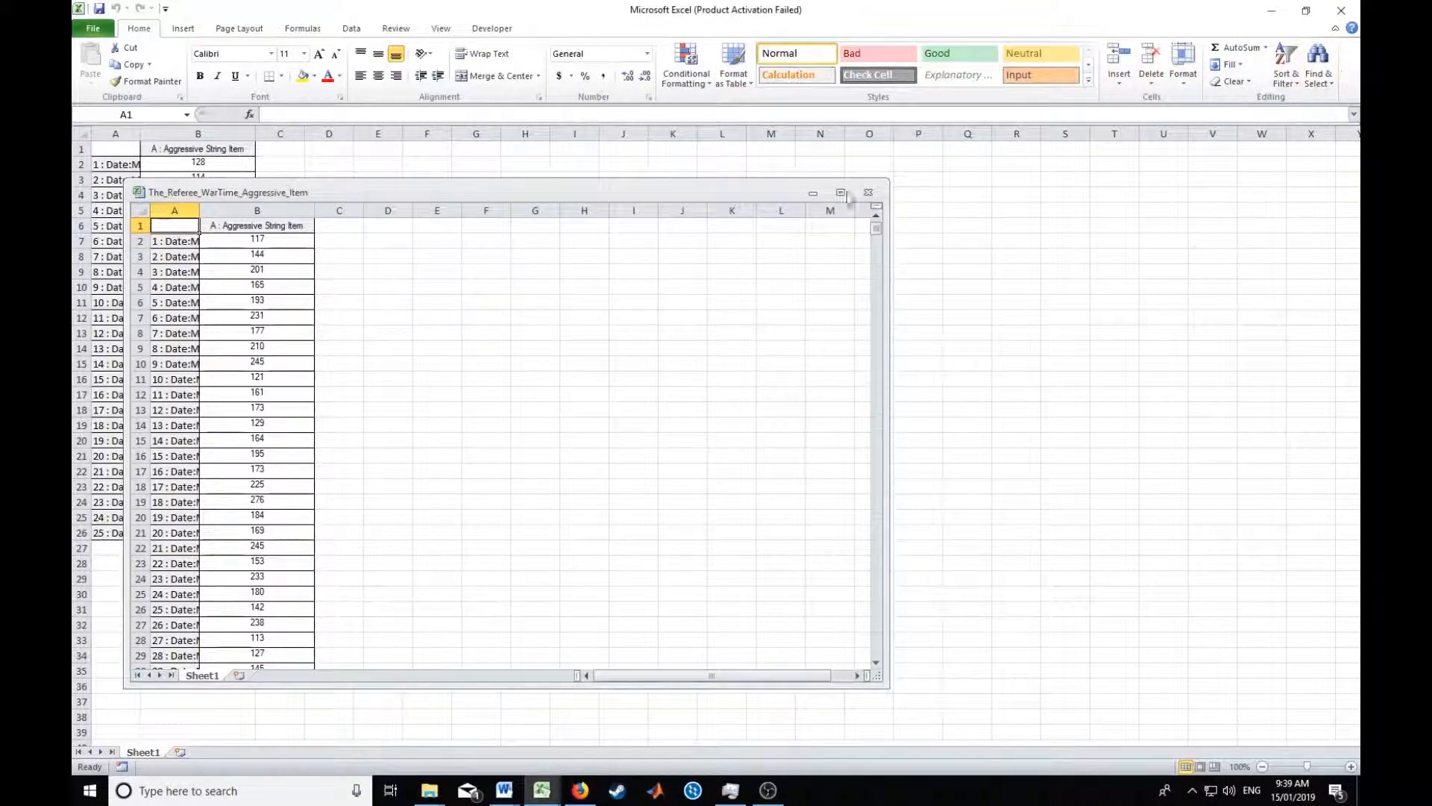
{"action": "left_click_drag", "start_coordinate": [888, 181], "coordinate": [336, 153]}
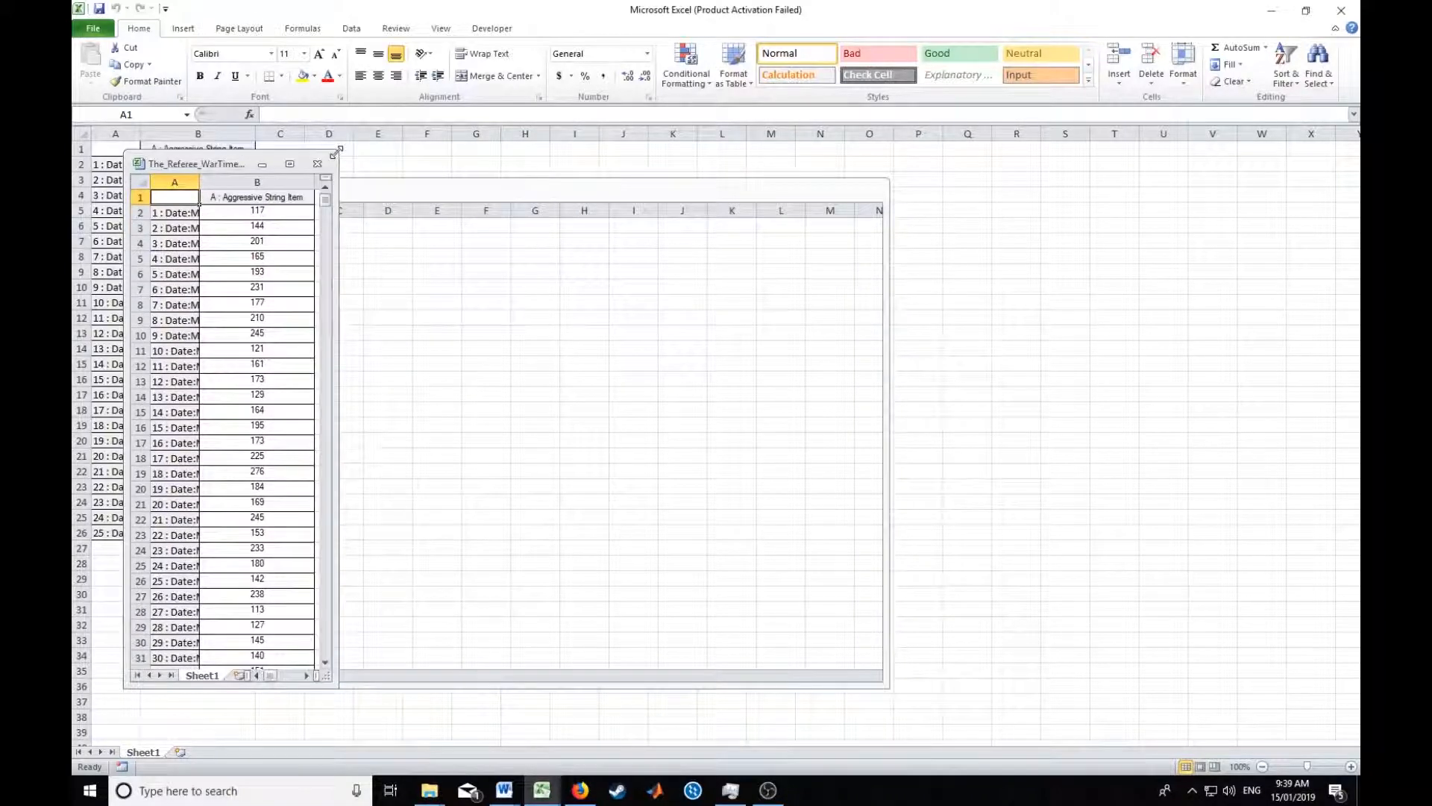
{"action": "left_click_drag", "start_coordinate": [203, 163], "coordinate": [978, 160]}
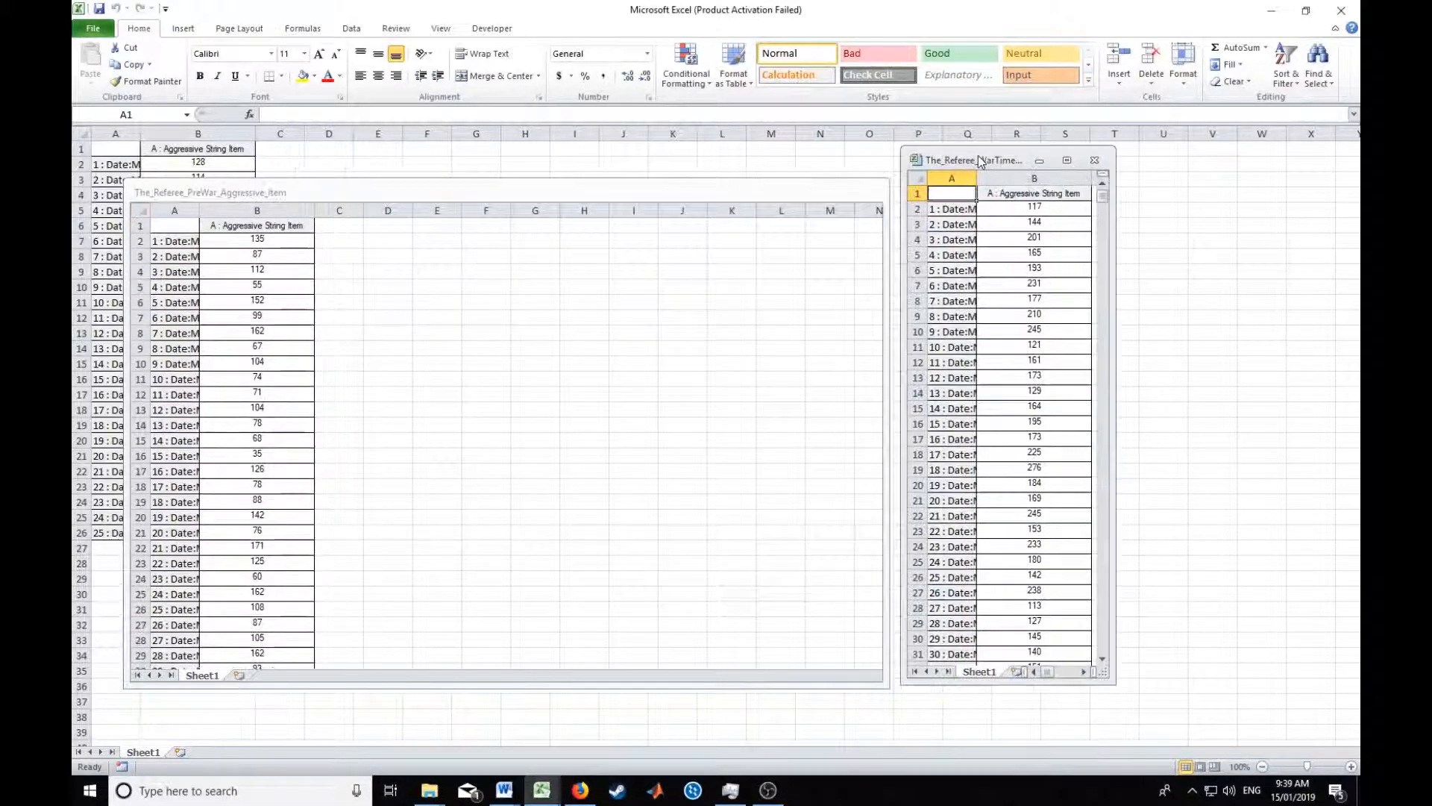
Narrow The_Referee_PostWar_Aggressive_Item to its data columns and arrange it immediately after the WarTime workbook window.
{"action": "left_click", "coordinate": [1285, 221]}
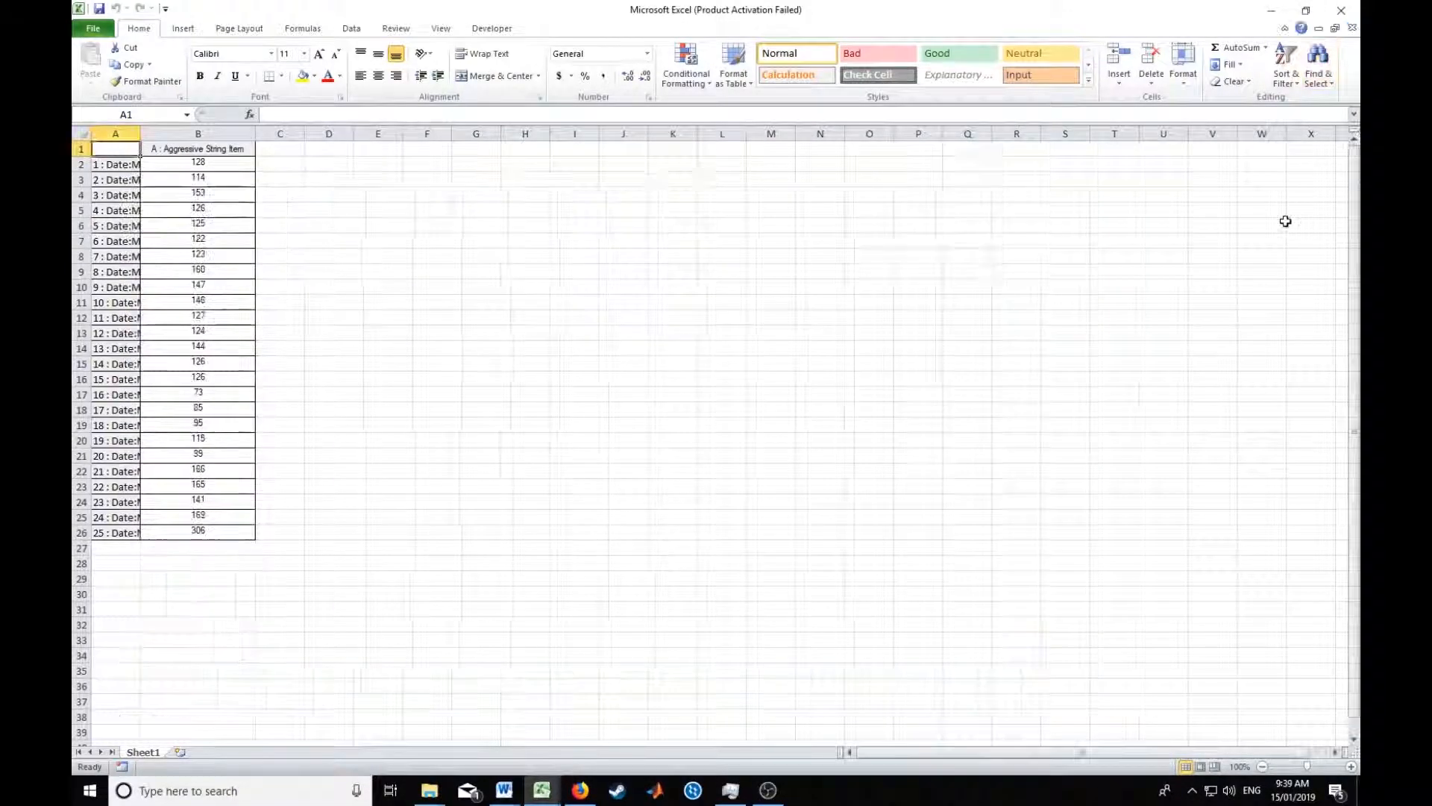
{"action": "left_click", "coordinate": [1335, 28]}
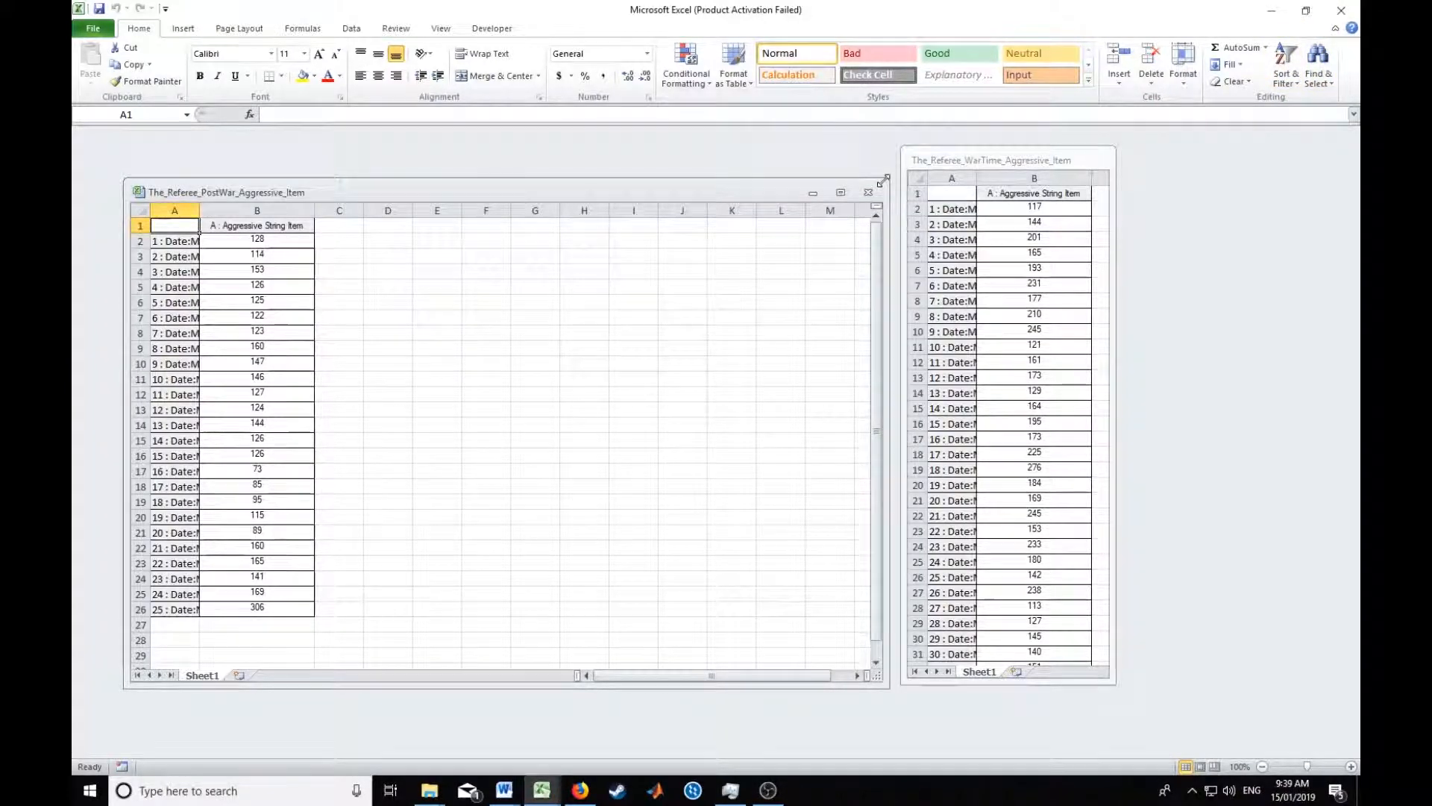
{"action": "left_click_drag", "start_coordinate": [883, 181], "coordinate": [360, 132]}
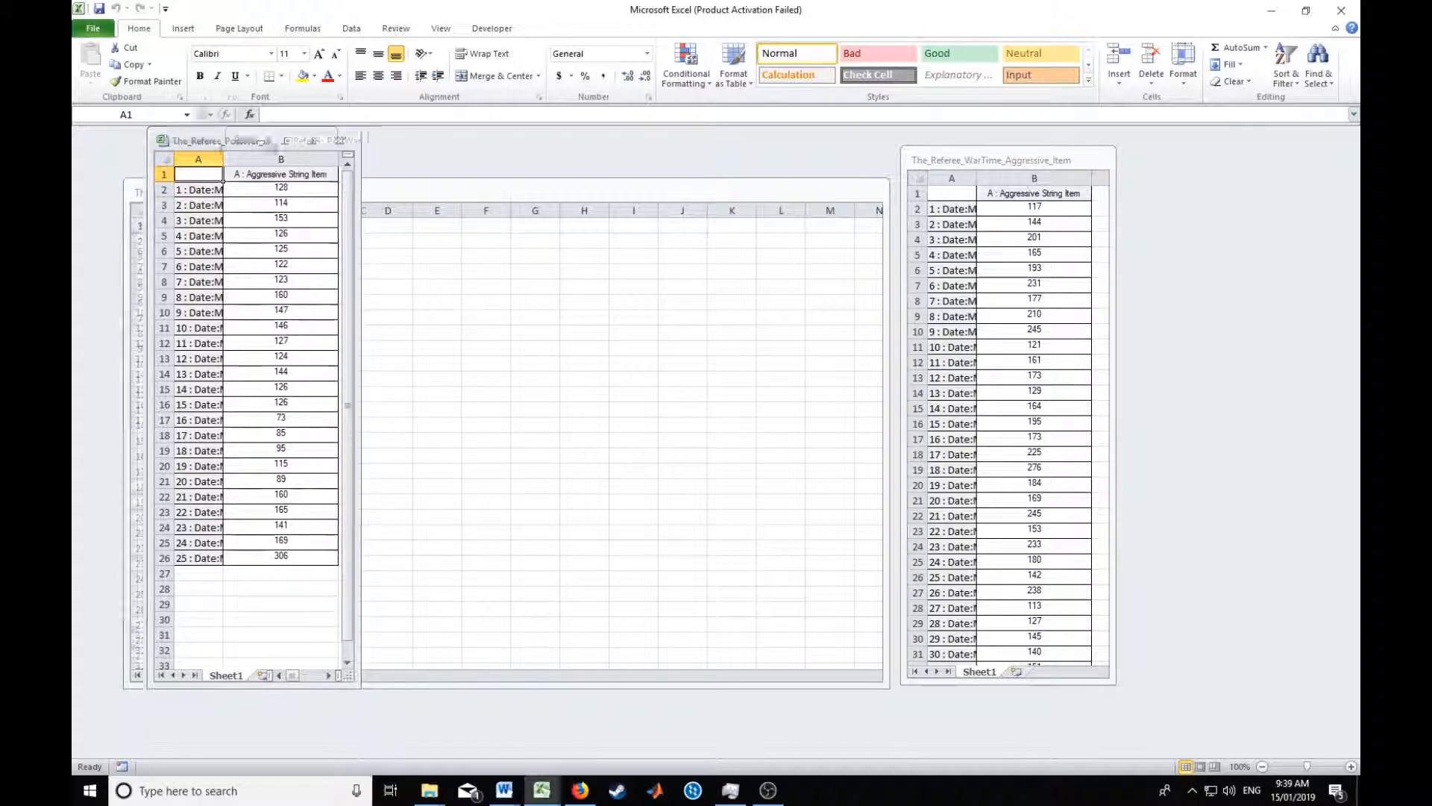
{"action": "left_click_drag", "start_coordinate": [197, 139], "coordinate": [1197, 138]}
{"action": "left_click_drag", "start_coordinate": [1016, 152], "coordinate": [1052, 137]}
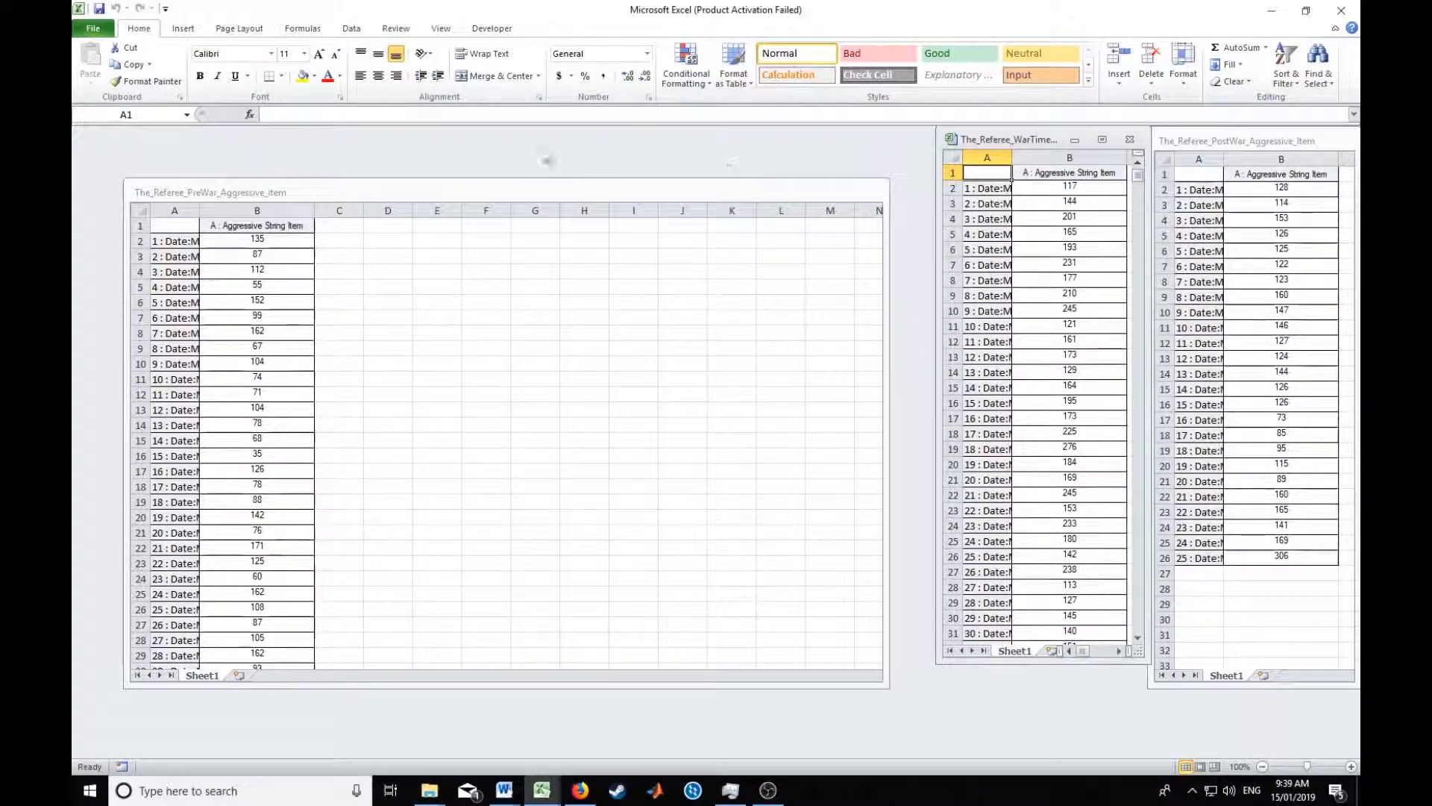
Narrow the PreWar workbook window and place it before the WarTime one, and create a blank workbook sized to the remaining space.
{"action": "left_click_drag", "start_coordinate": [890, 184], "coordinate": [330, 129]}
{"action": "left_click_drag", "start_coordinate": [200, 142], "coordinate": [798, 145]}
{"action": "key", "text": "ctrl+n"}
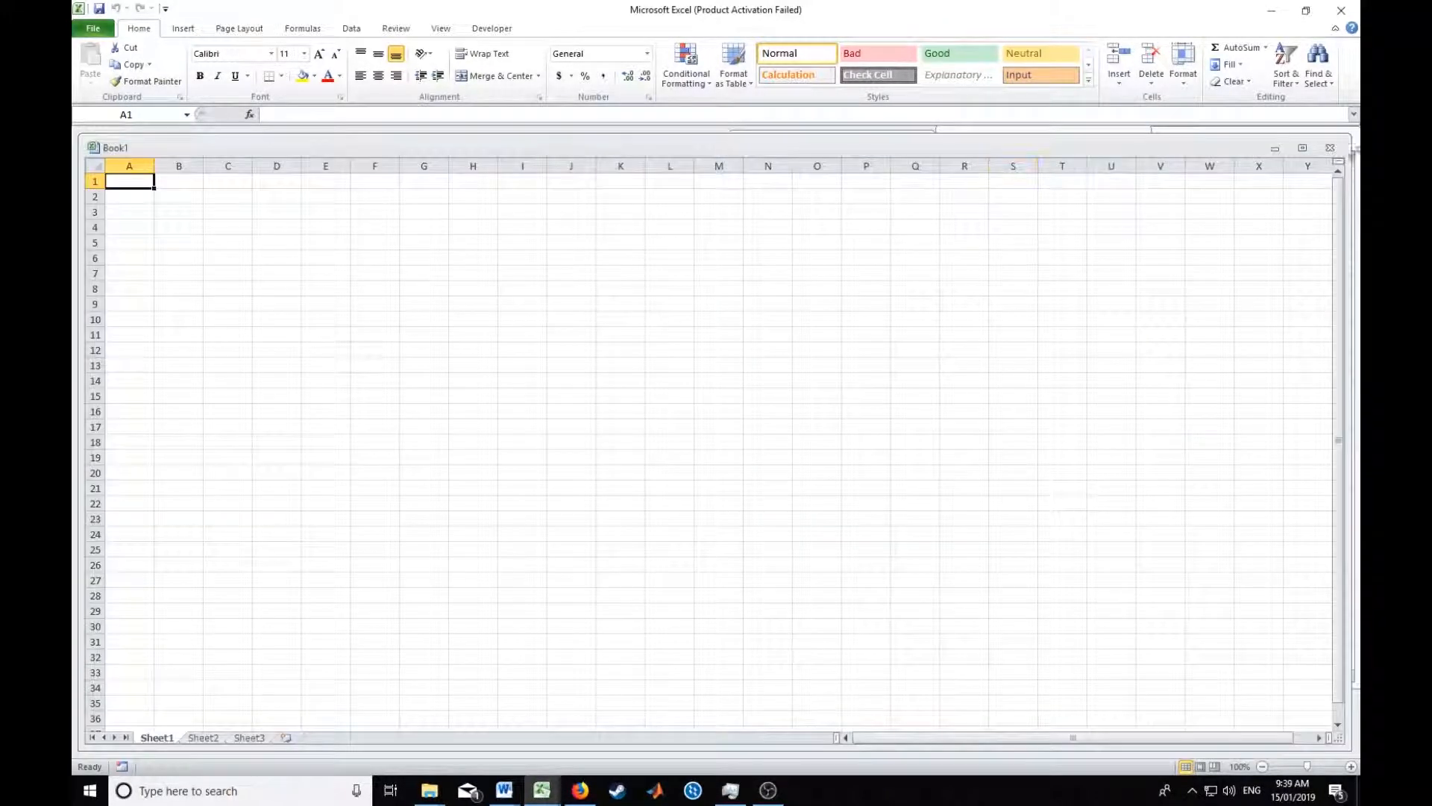
{"action": "left_click_drag", "start_coordinate": [1348, 133], "coordinate": [691, 128]}
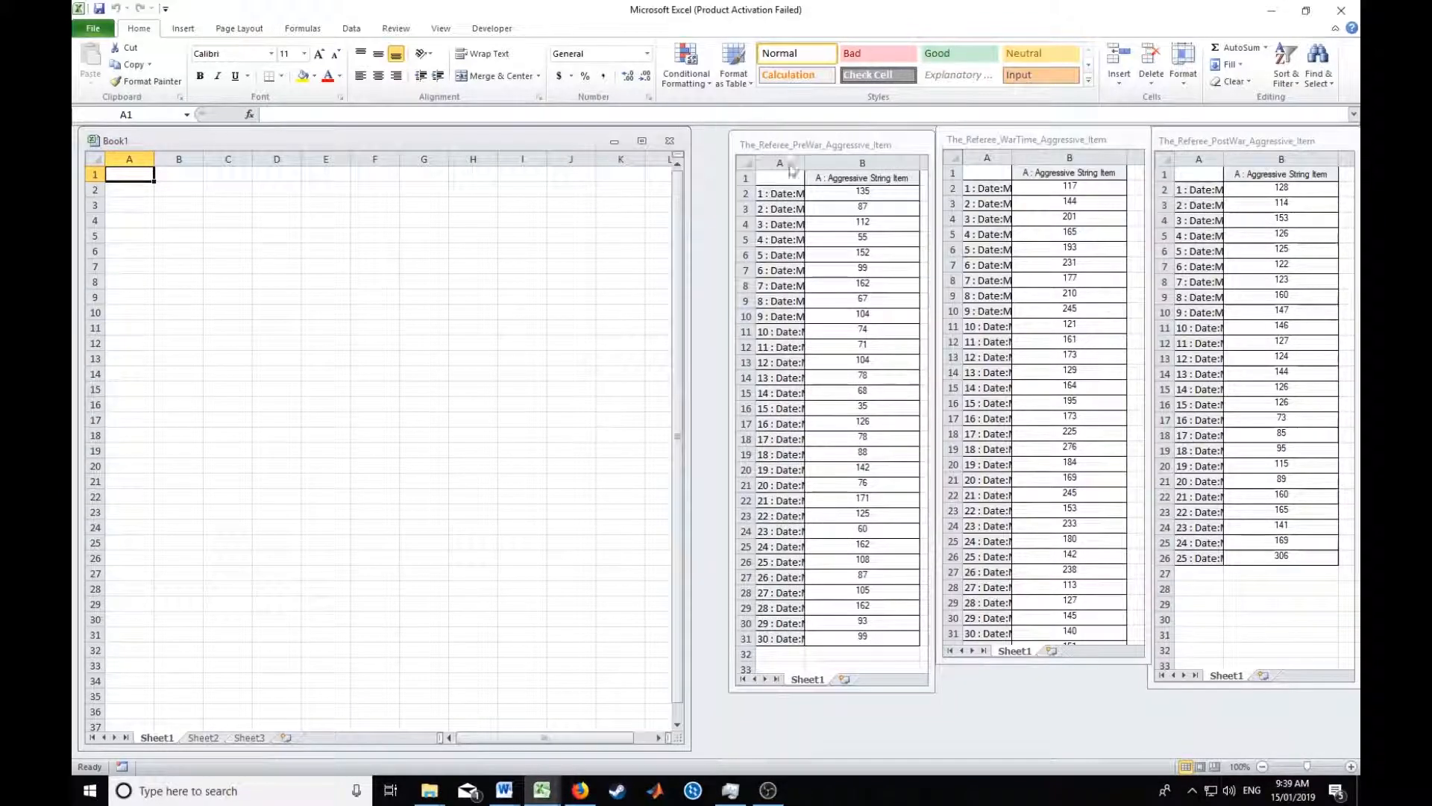
Copy the entire PreWar Aggressive String Item table into the blank workbook starting at cell A1.
{"action": "left_click", "coordinate": [791, 177]}
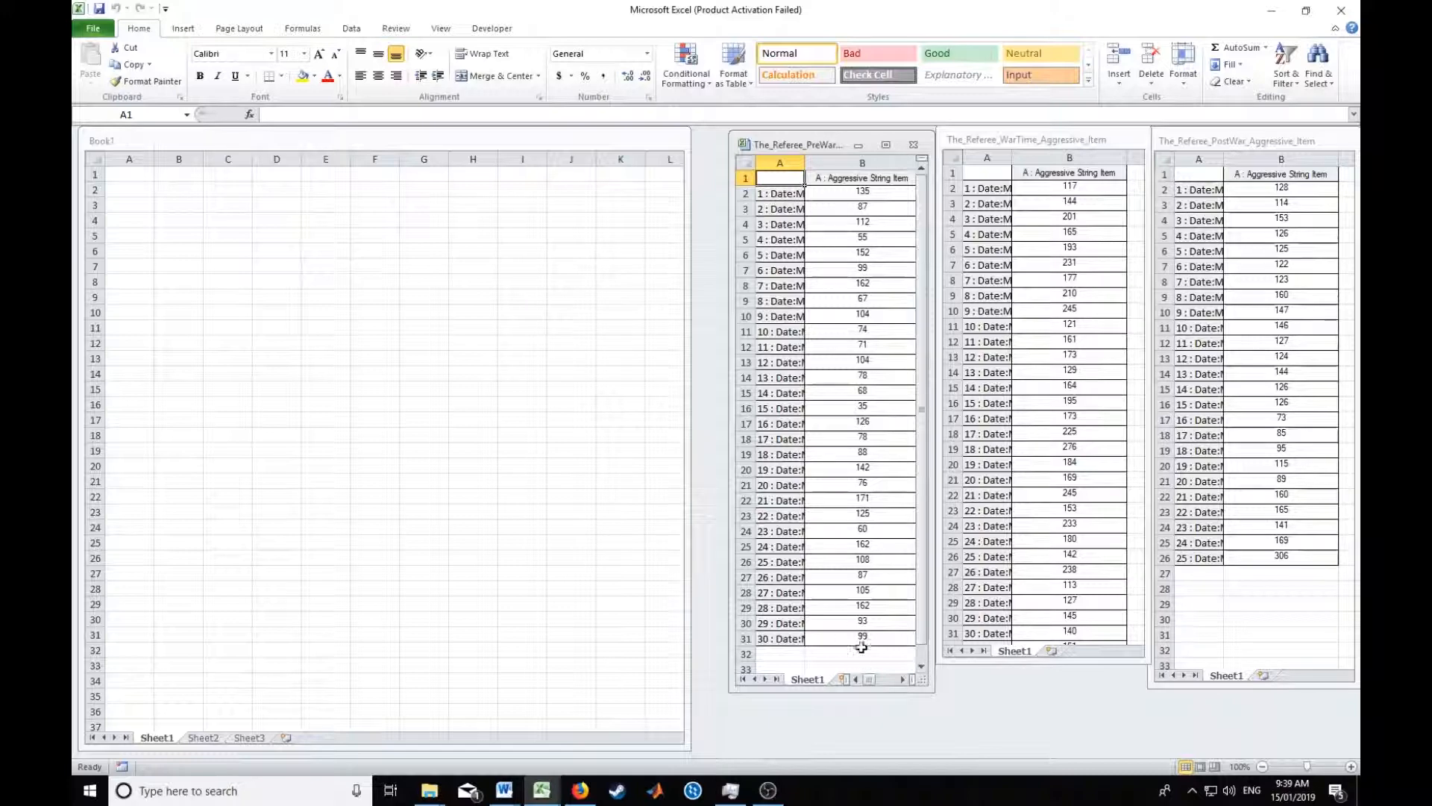
{"action": "key", "text": "ctrl+a"}
{"action": "key", "text": "ctrl+c"}
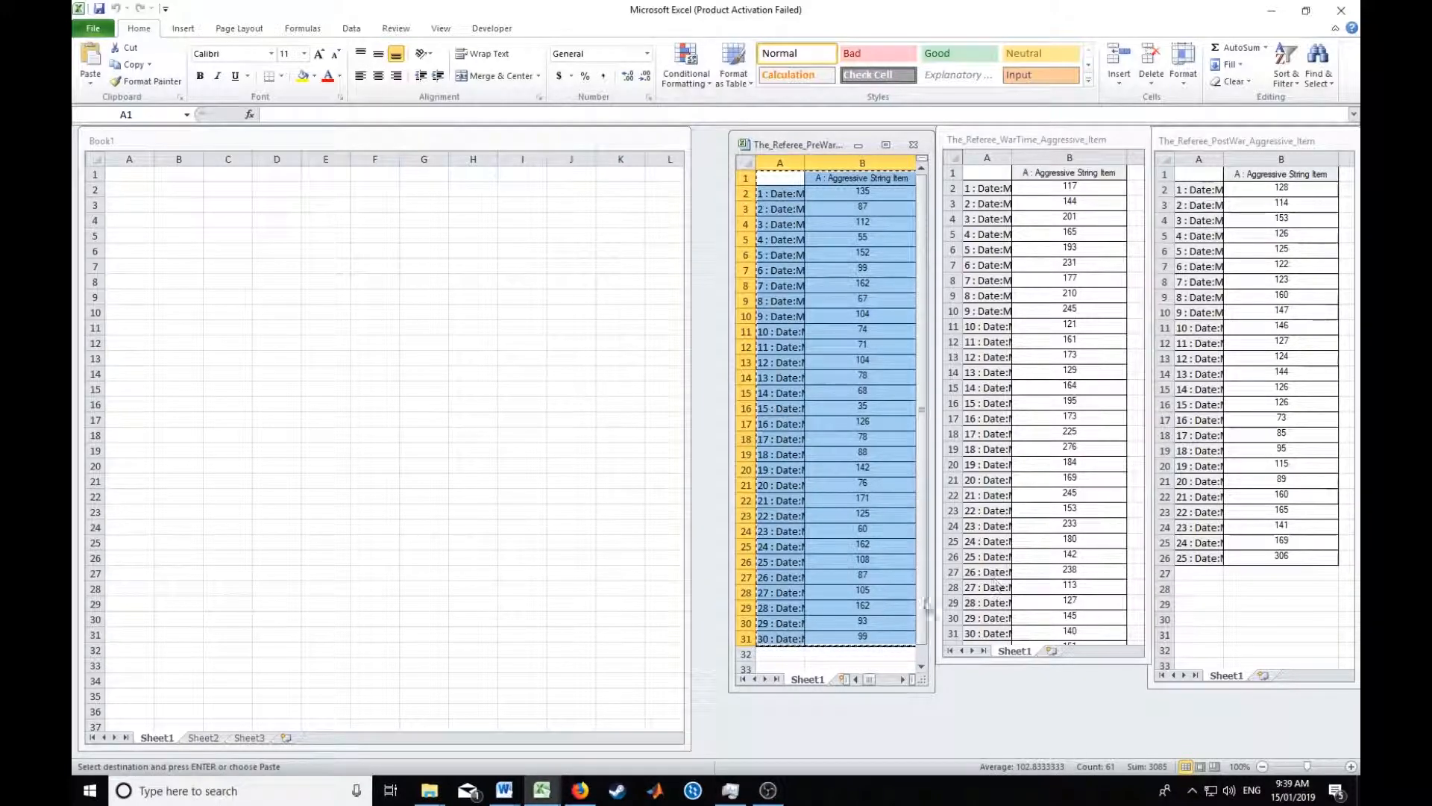
{"action": "left_click", "coordinate": [148, 179]}
{"action": "key", "text": "ctrl+v"}
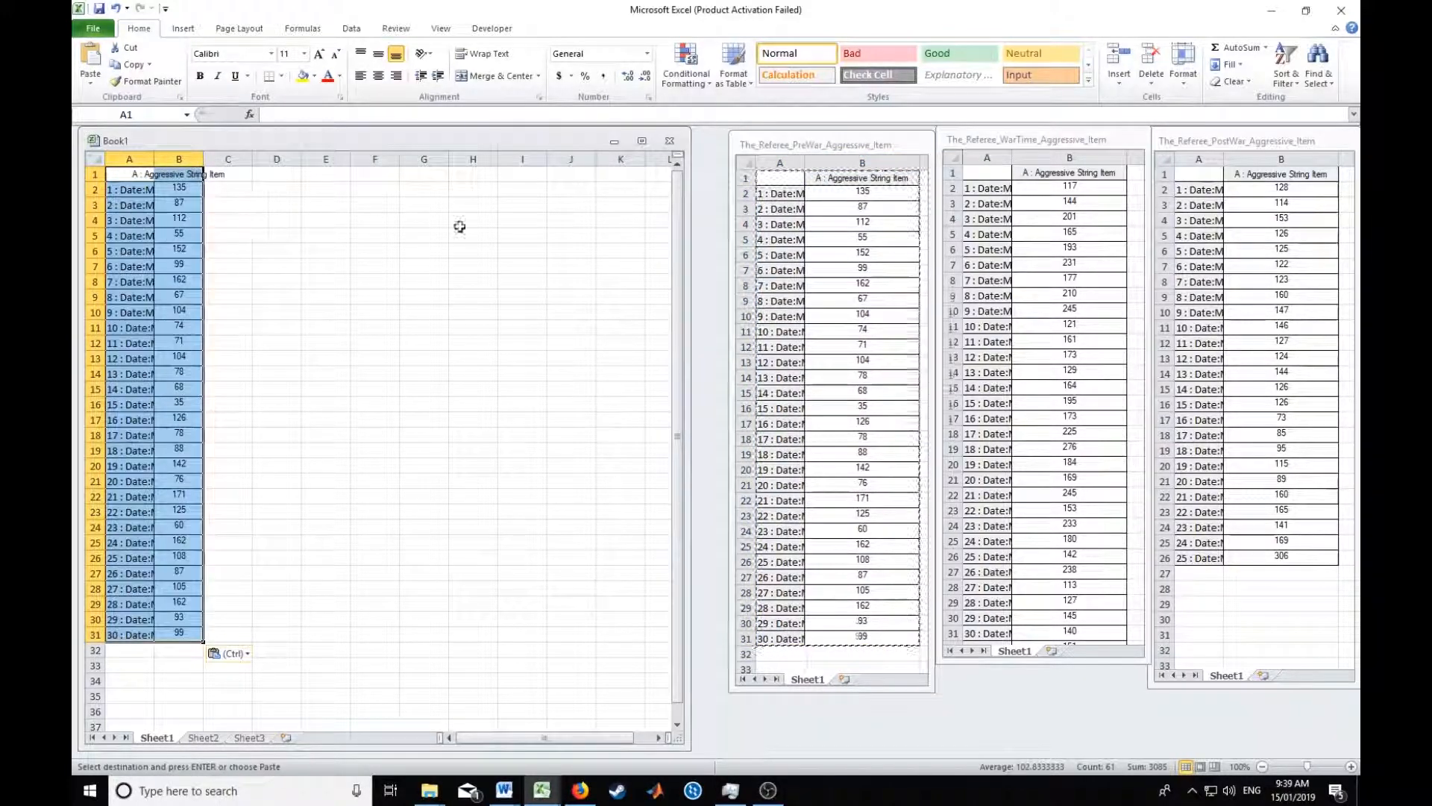
Copy all WarTime Aggressive String Item data rows, without the header, into Book1 directly below the PreWar data at cell A32.
{"action": "left_click", "coordinate": [973, 188]}
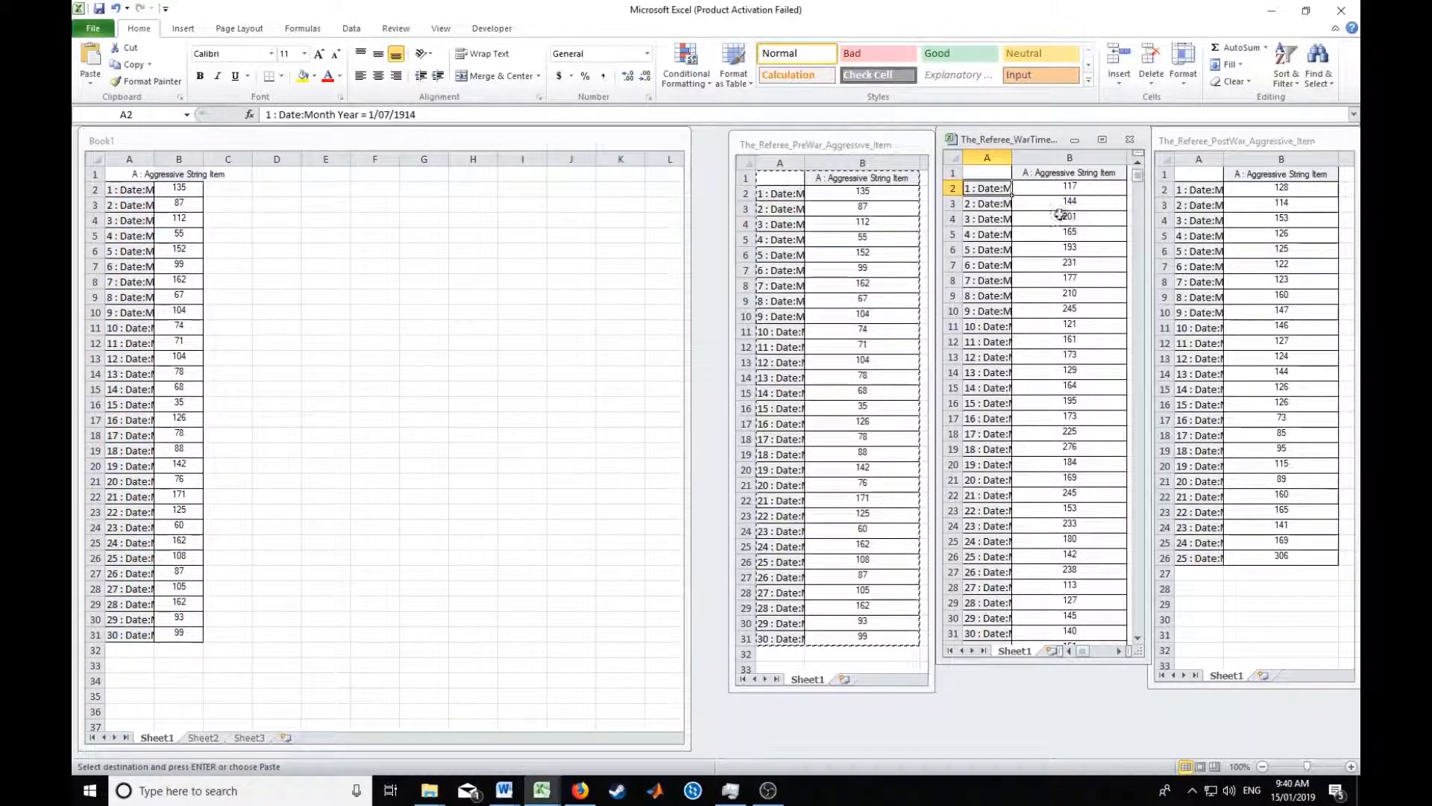
{"action": "scroll", "coordinate": [1059, 552], "scroll_direction": "down", "scroll_amount": 9}
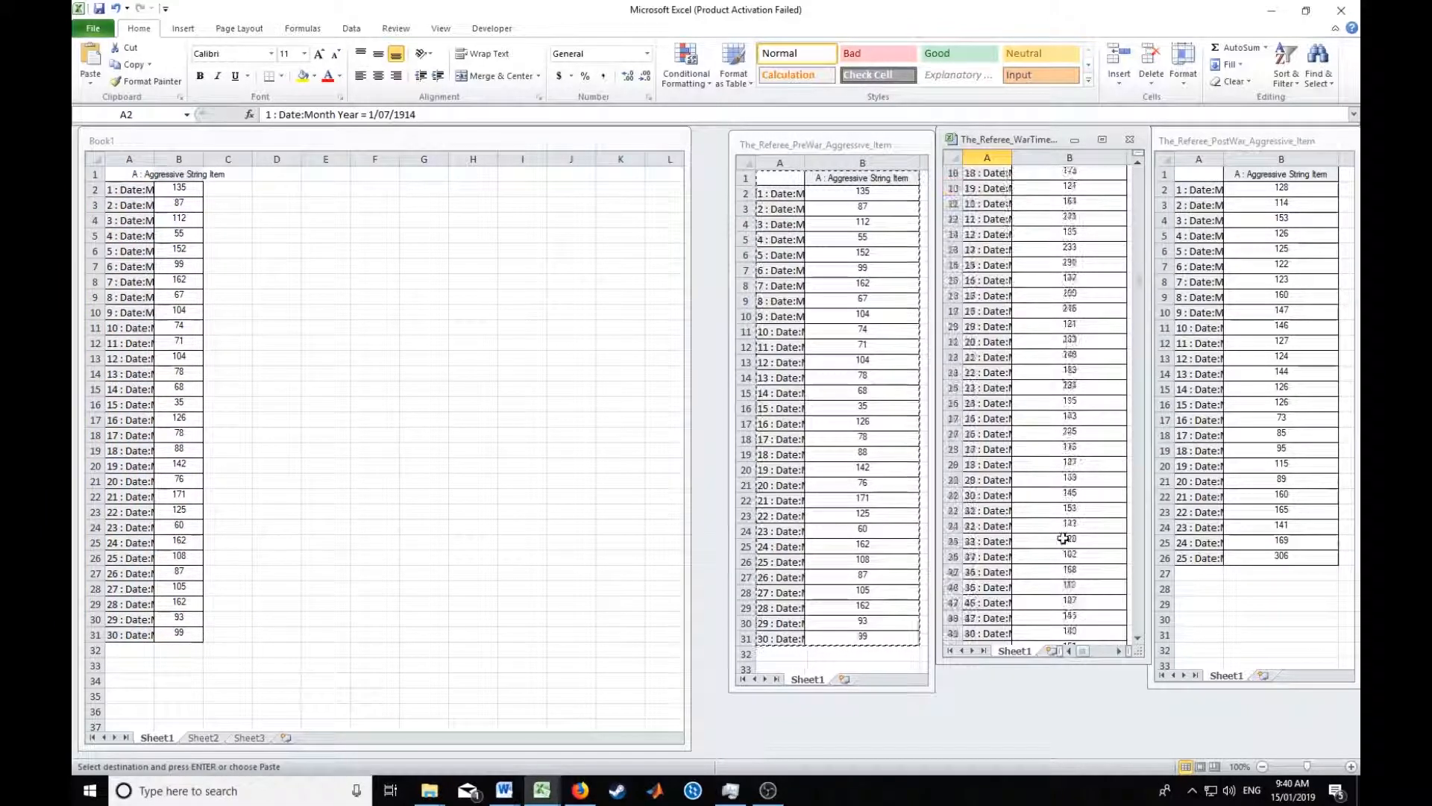
{"action": "left_click", "coordinate": [1070, 571], "text": "shift"}
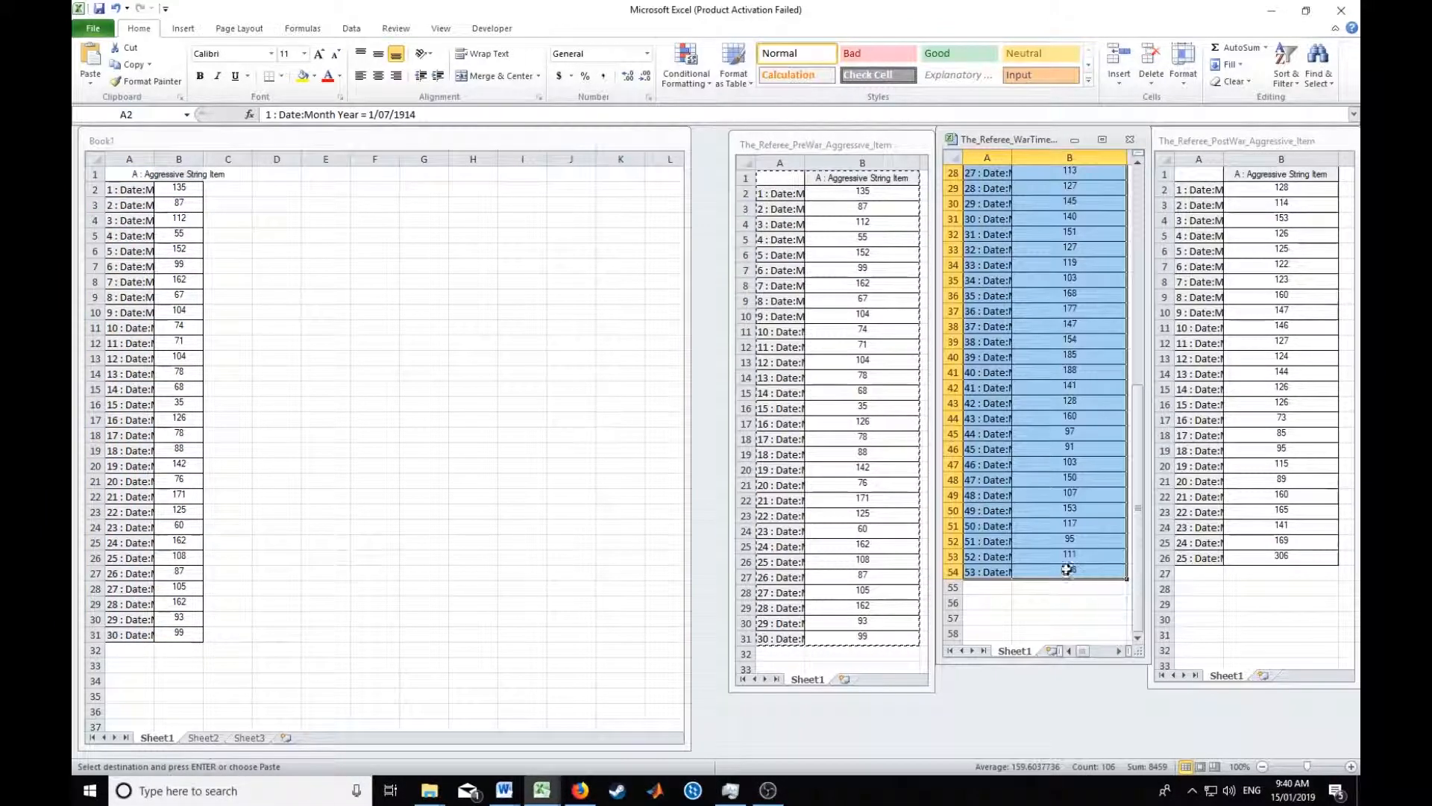
{"action": "key", "text": "ctrl+c"}
{"action": "left_click", "coordinate": [136, 653]}
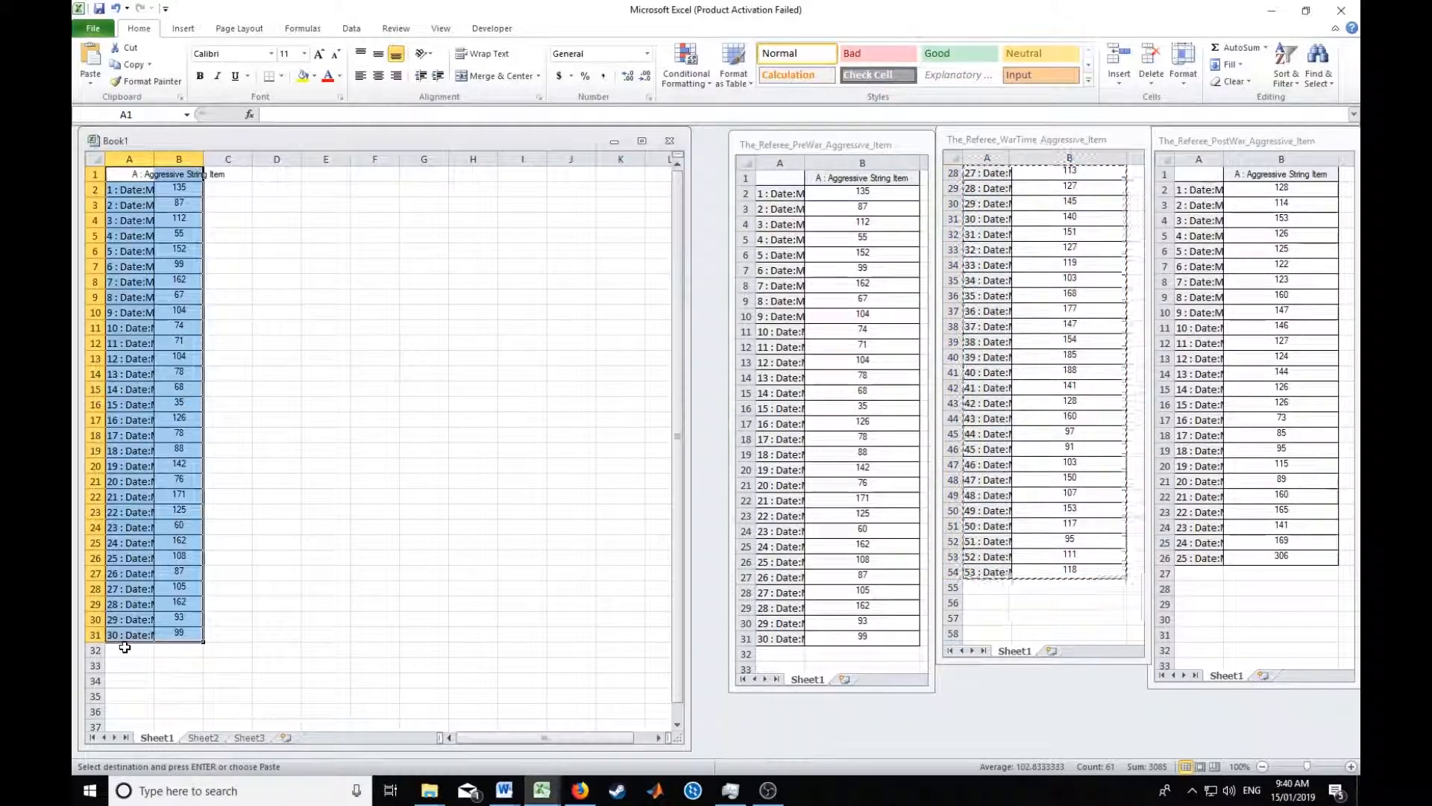
{"action": "key", "text": "ctrl+v"}
{"action": "scroll", "coordinate": [148, 628], "scroll_direction": "down", "scroll_amount": 10}
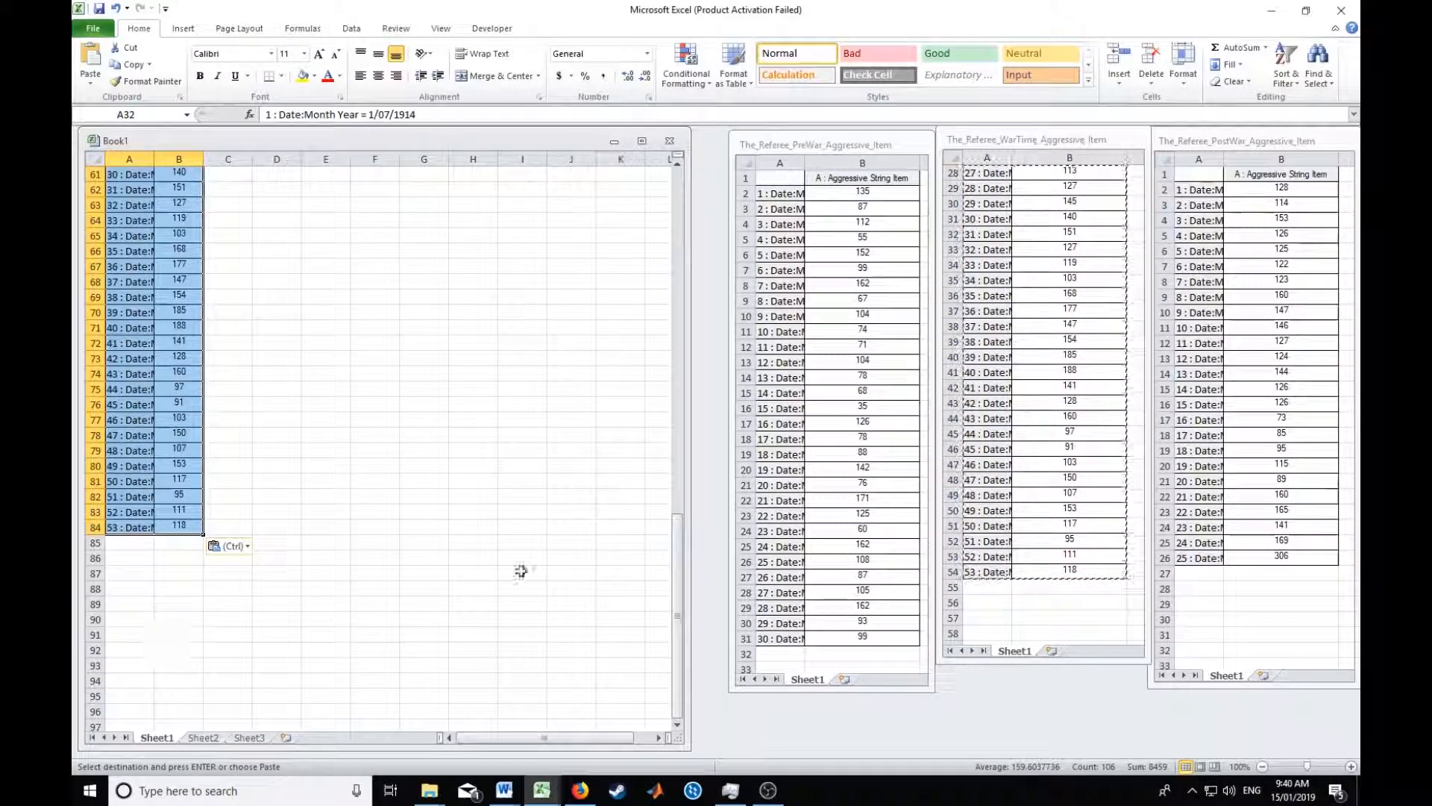
Copy the PostWar Aggressive String Item data rows, without the header, into Book1 directly below the WarTime data at cell A85.
{"action": "left_click", "coordinate": [1200, 189]}
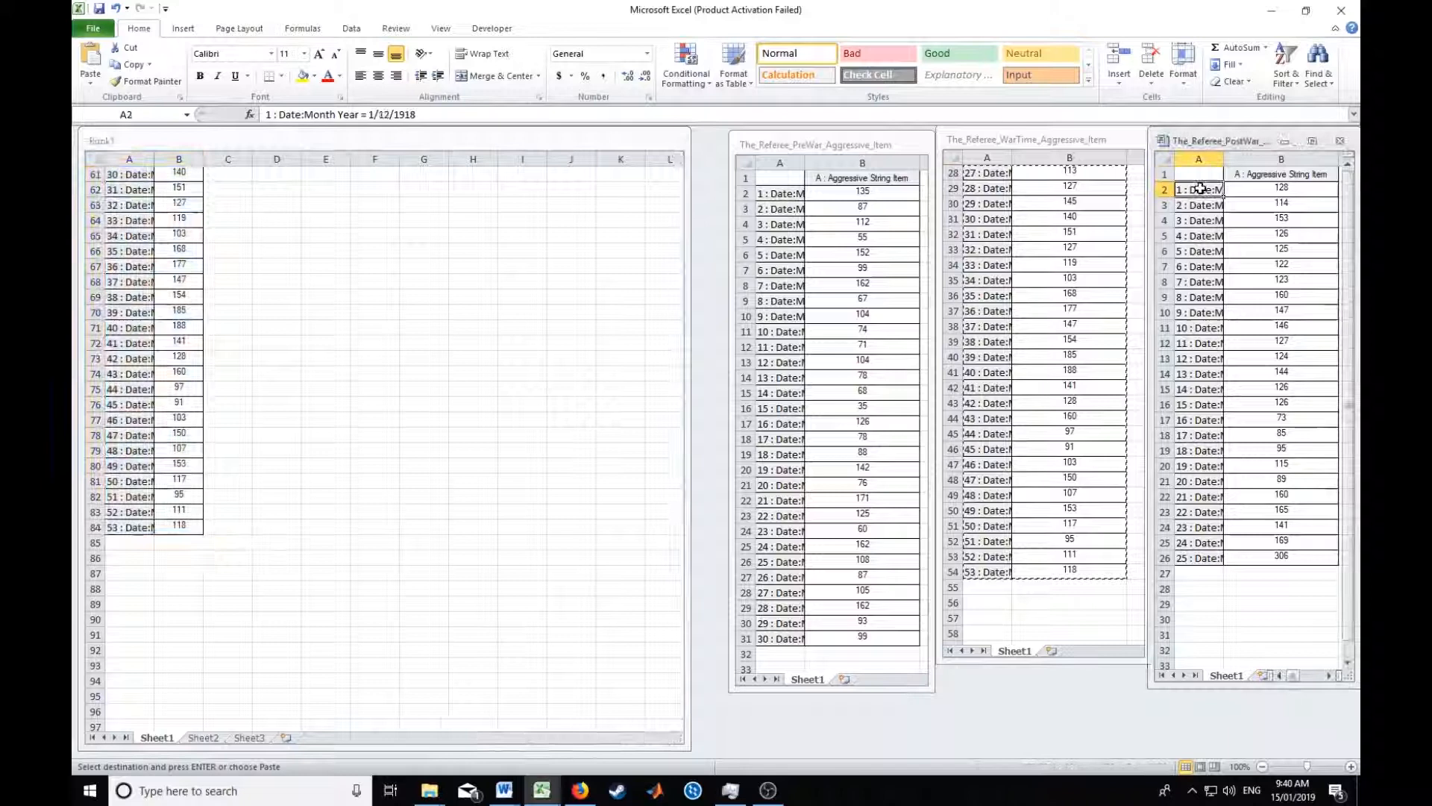
{"action": "left_click", "coordinate": [1283, 558], "text": "shift"}
{"action": "key", "text": "ctrl+c"}
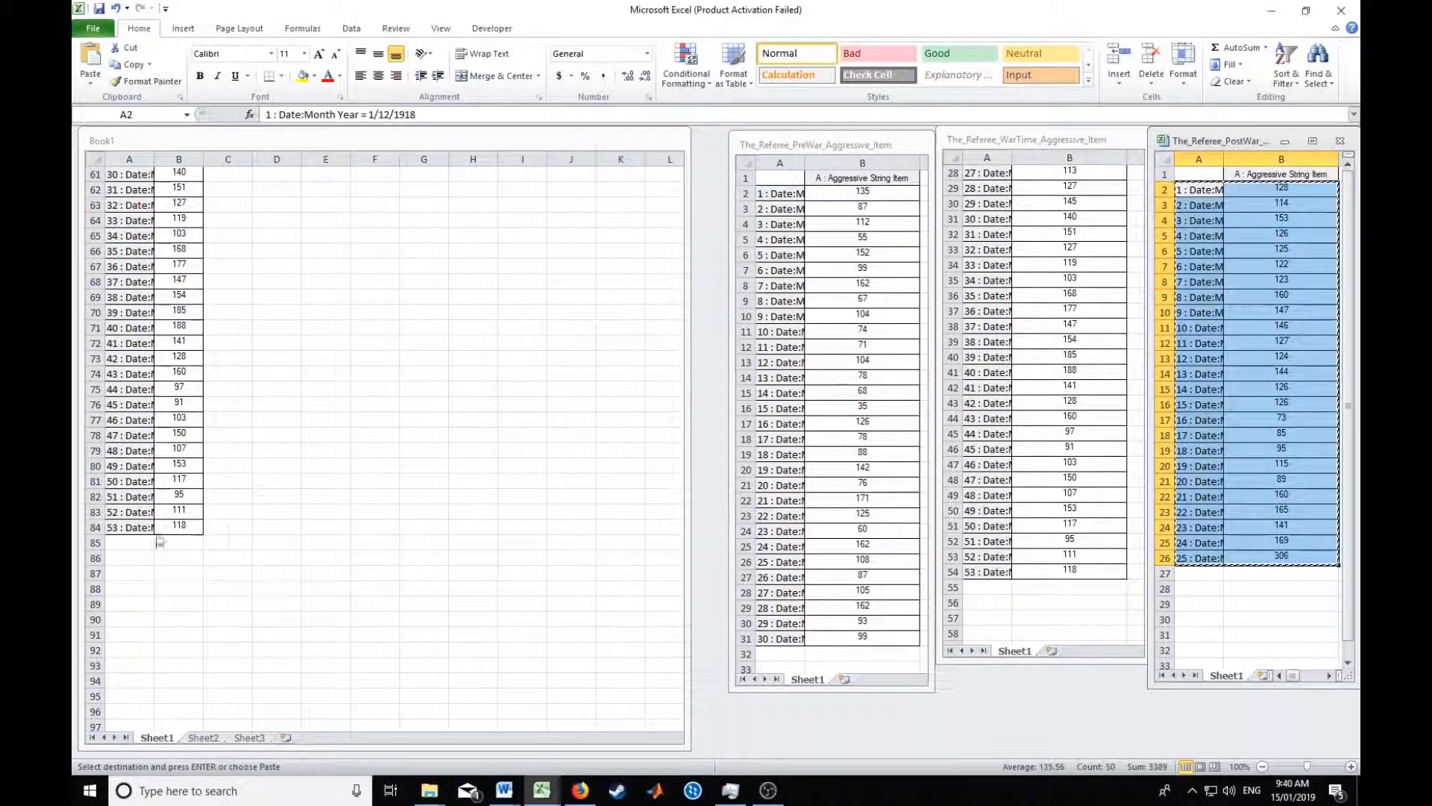
{"action": "left_click", "coordinate": [129, 542]}
{"action": "key", "text": "ctrl+v"}
{"action": "scroll", "coordinate": [285, 570], "scroll_direction": "up", "scroll_amount": 7}
{"action": "scroll", "coordinate": [285, 570], "scroll_direction": "down", "scroll_amount": 6}
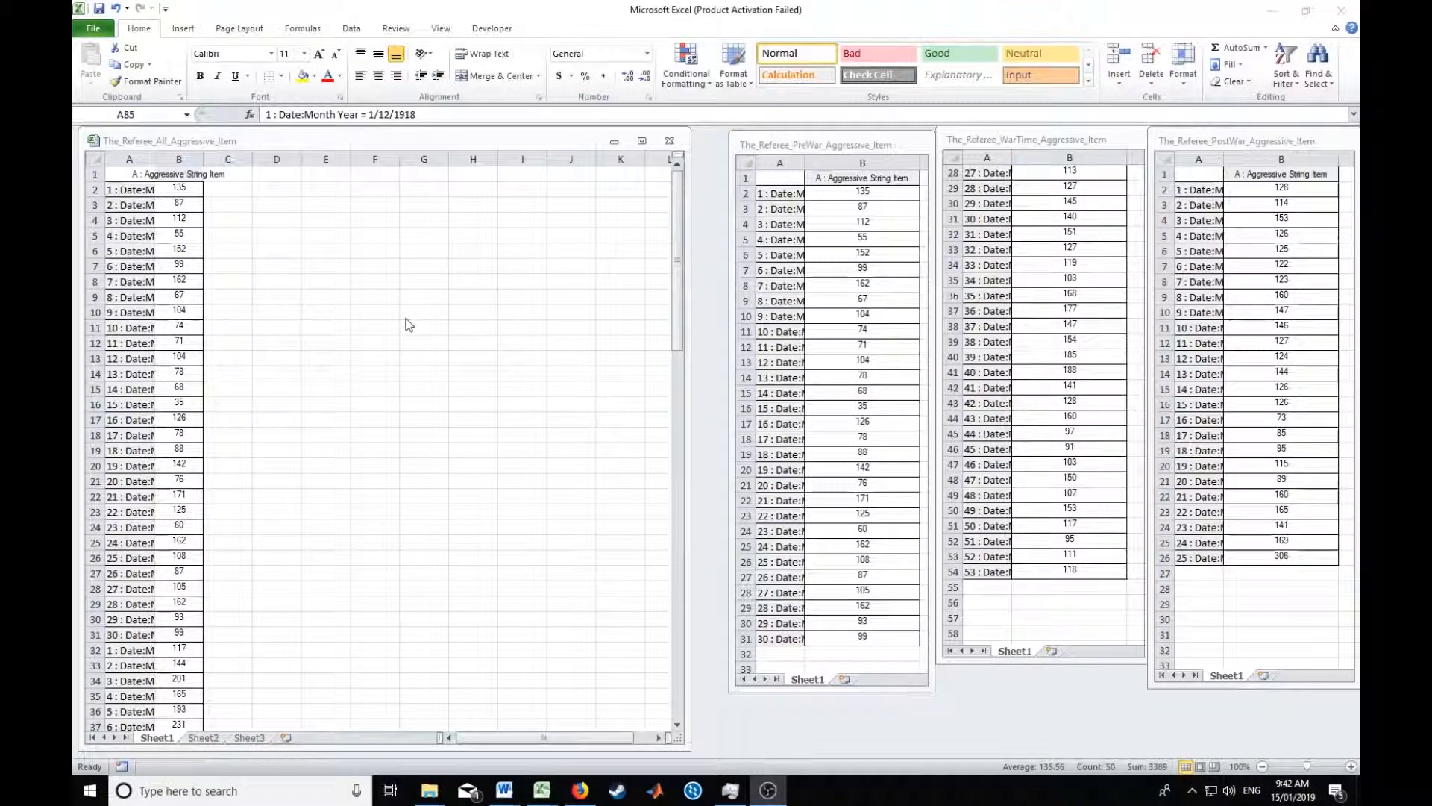
Examine the combined The_Referee_All_Aggressive_Item sheet, checking where the PreWar, WarTime and PostWar blocks meet.
{"action": "left_click", "coordinate": [402, 267]}
{"action": "scroll", "coordinate": [406, 328], "scroll_direction": "down", "scroll_amount": 20}
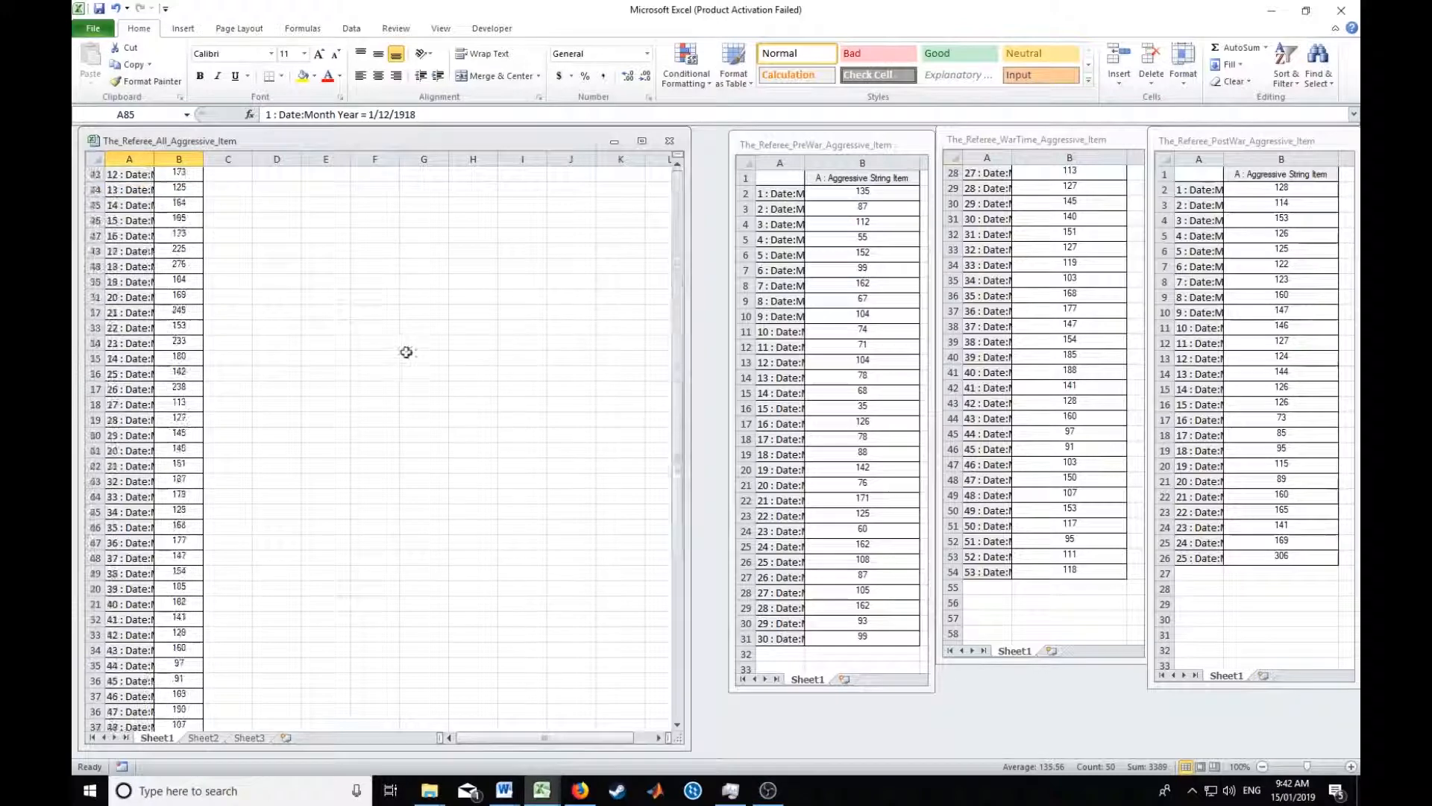
{"action": "scroll", "coordinate": [235, 386], "scroll_direction": "down", "scroll_amount": 18}
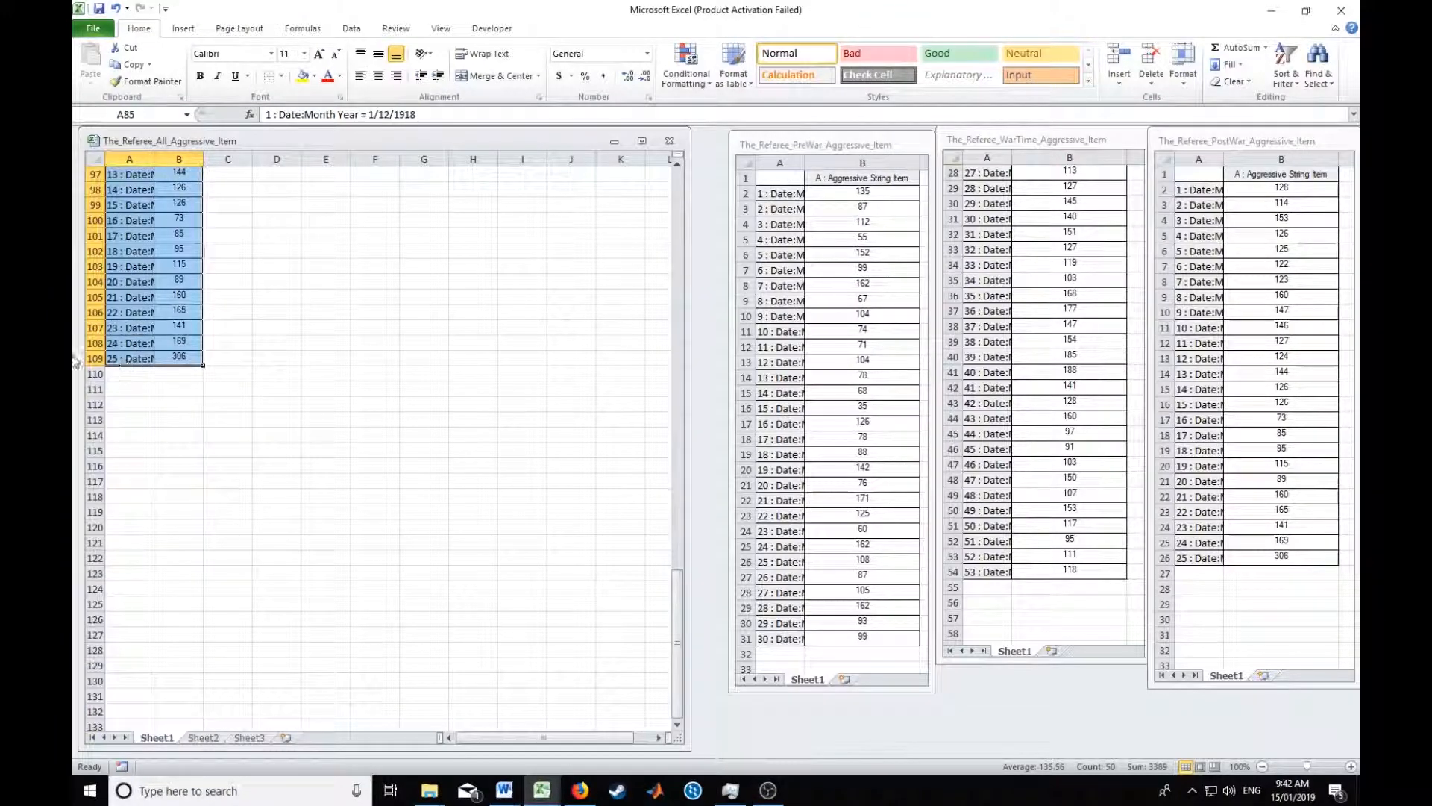
{"action": "scroll", "coordinate": [370, 394], "scroll_direction": "up", "scroll_amount": 9}
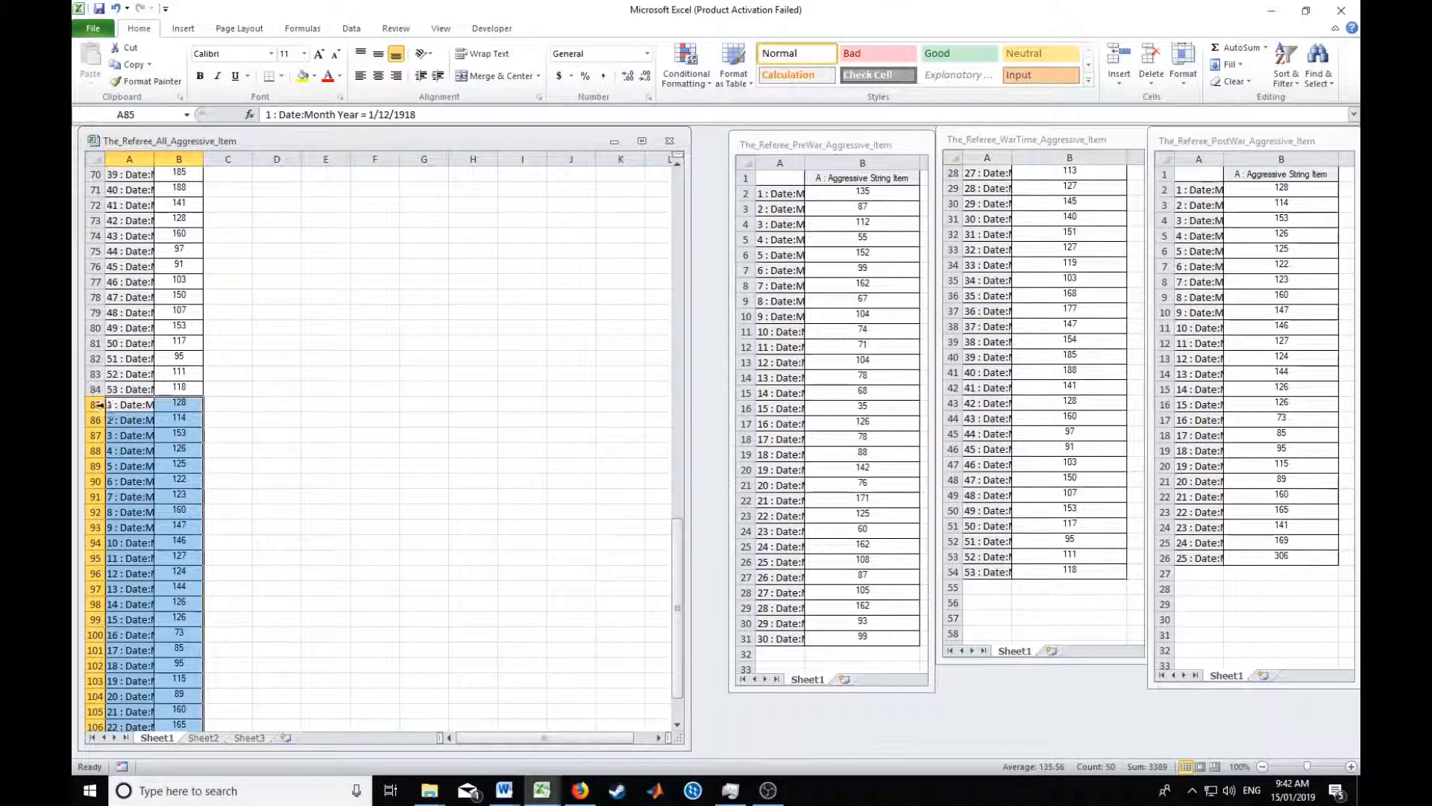
{"action": "scroll", "coordinate": [352, 371], "scroll_direction": "up", "scroll_amount": 13}
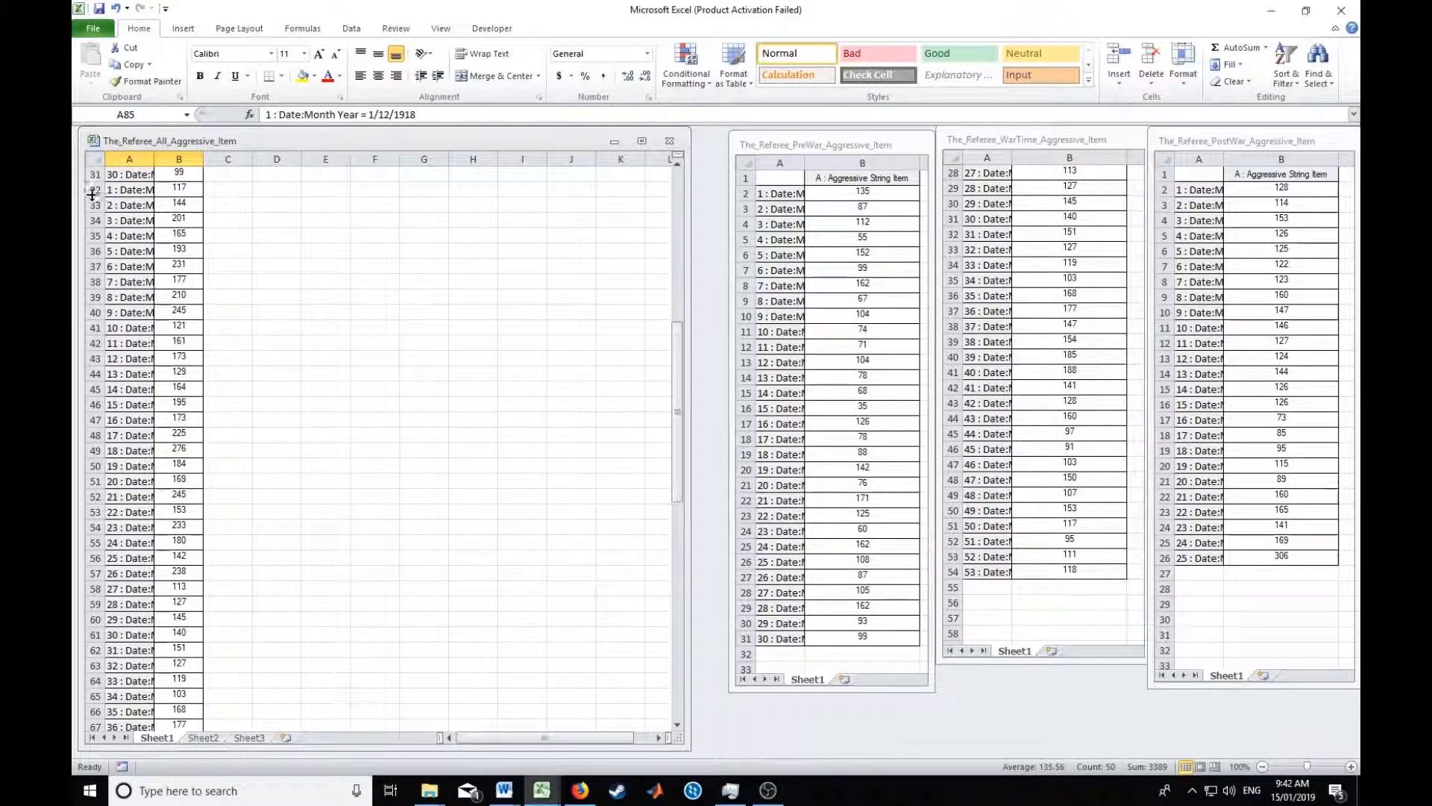
{"action": "scroll", "coordinate": [351, 301], "scroll_direction": "up", "scroll_amount": 10}
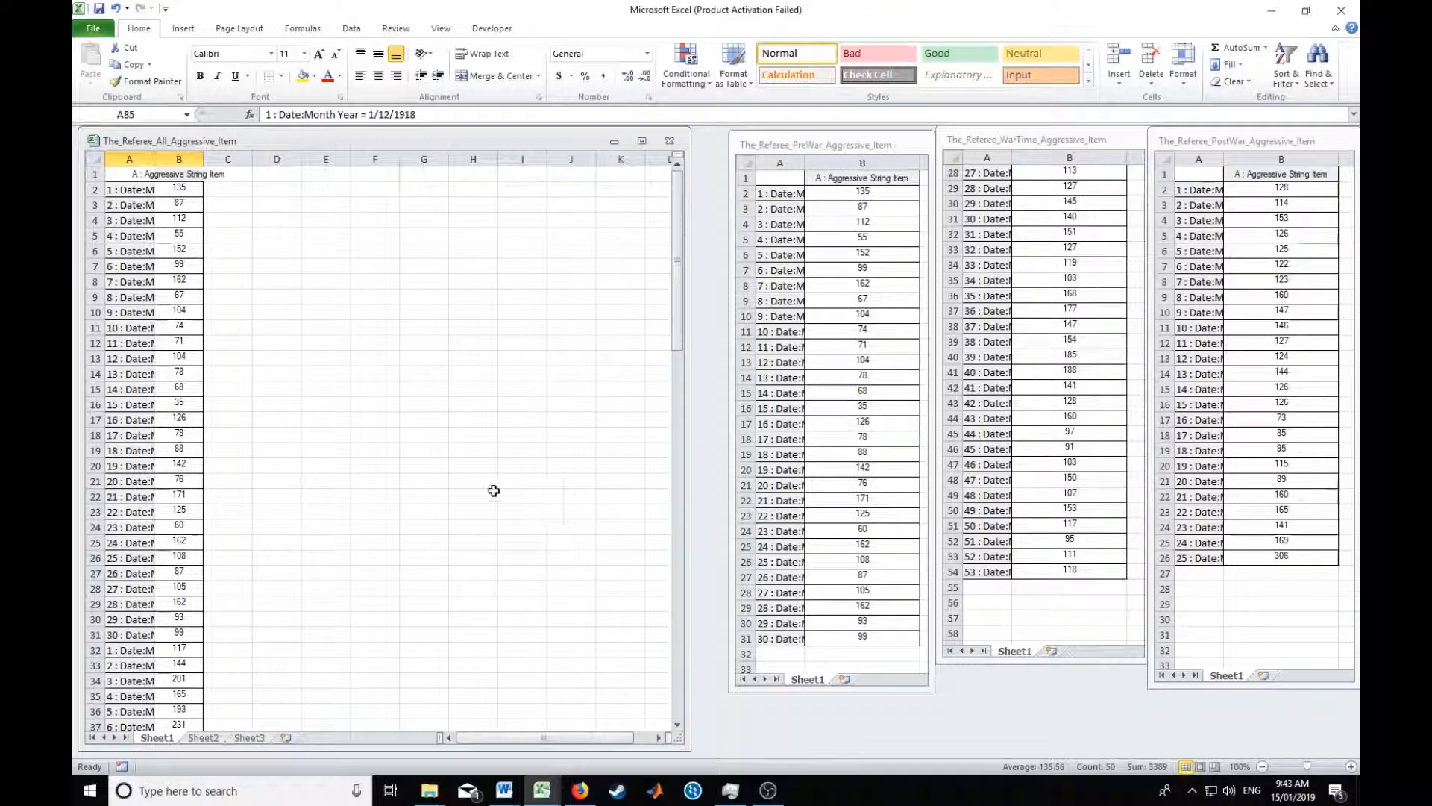
Review the save location and file naming in The Referee's All and PostWar folders, and leave without saving a new copy.
{"action": "right_click", "coordinate": [407, 141]}
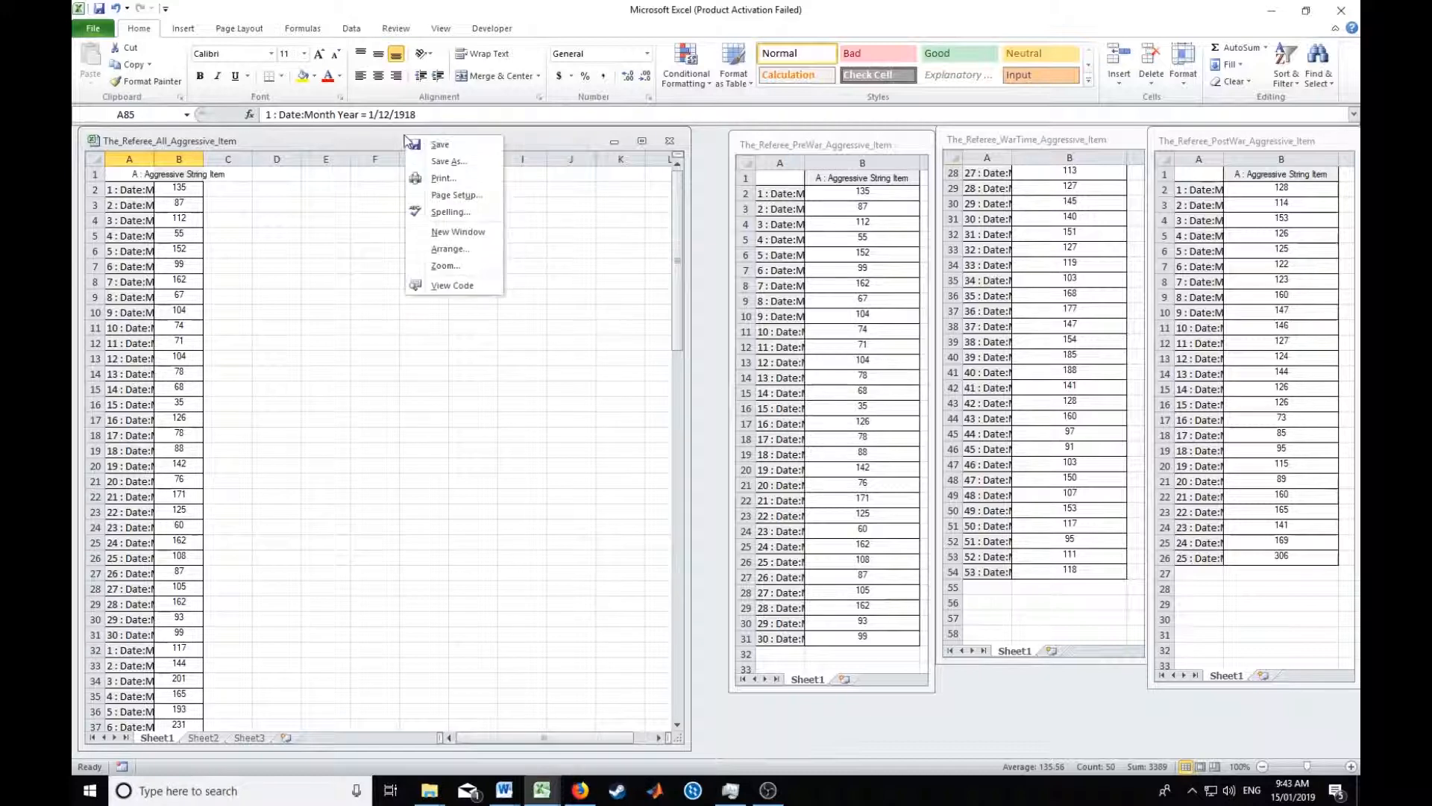
{"action": "left_click", "coordinate": [448, 161]}
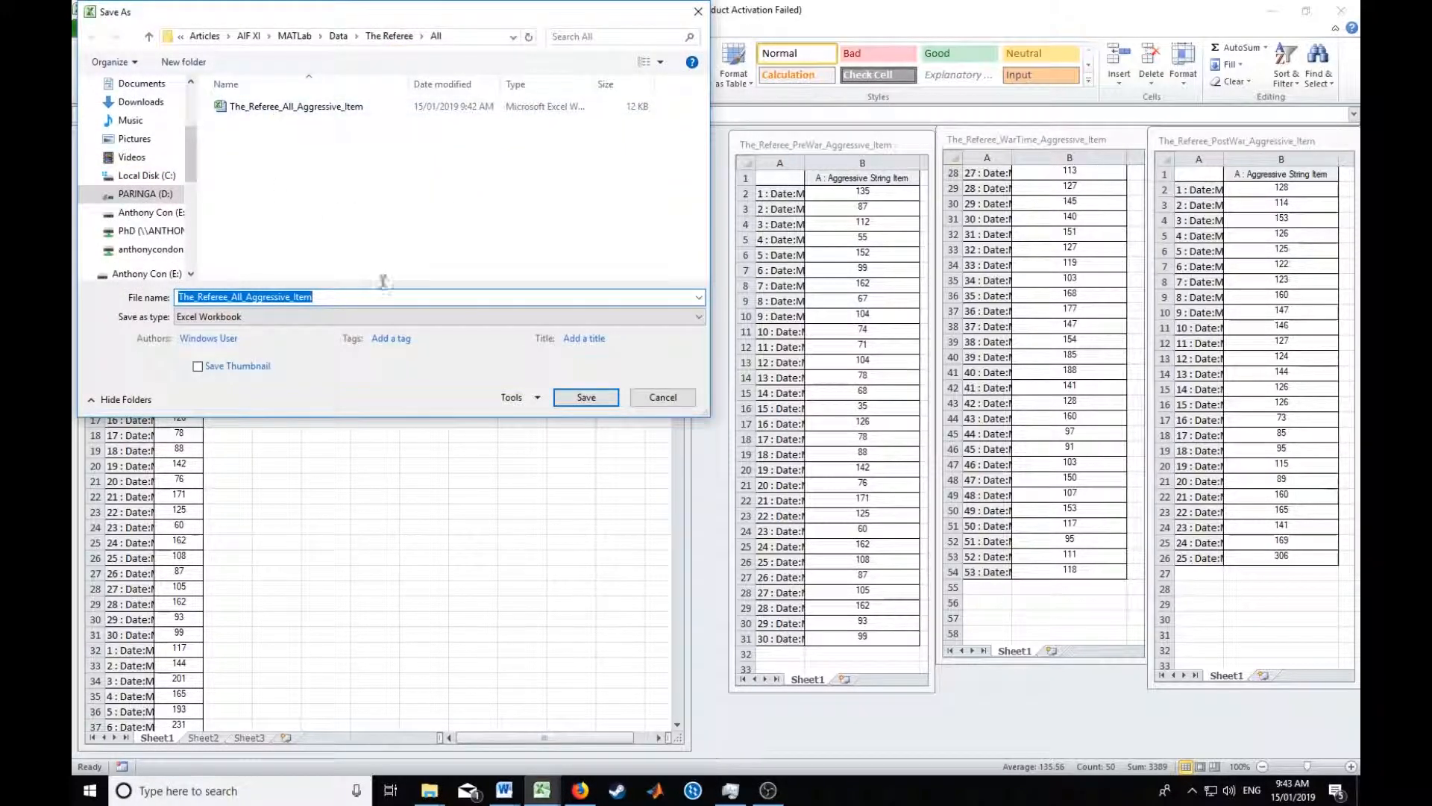
{"action": "left_click", "coordinate": [149, 36]}
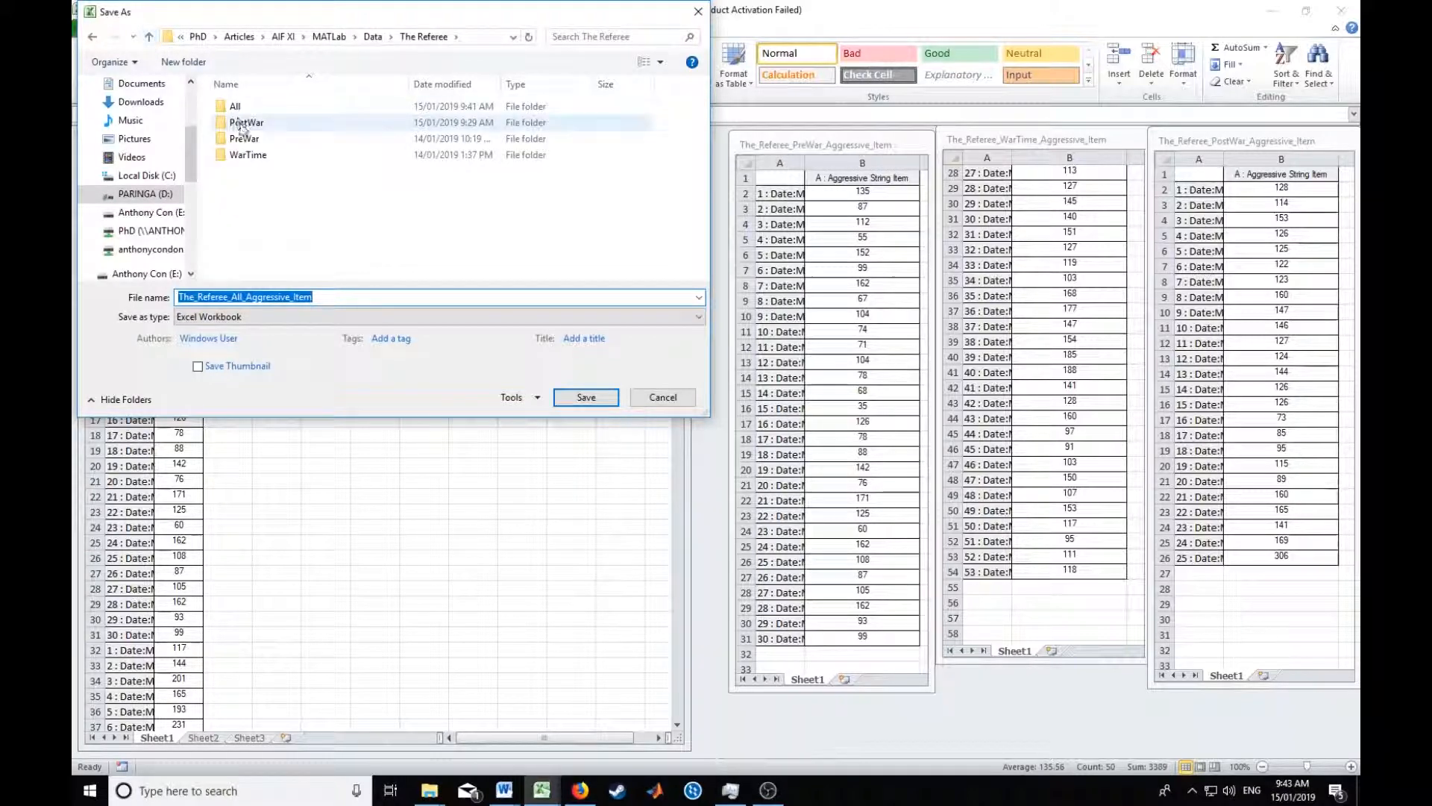
{"action": "double_click", "coordinate": [241, 123]}
{"action": "left_click", "coordinate": [255, 109]}
{"action": "left_click", "coordinate": [149, 35]}
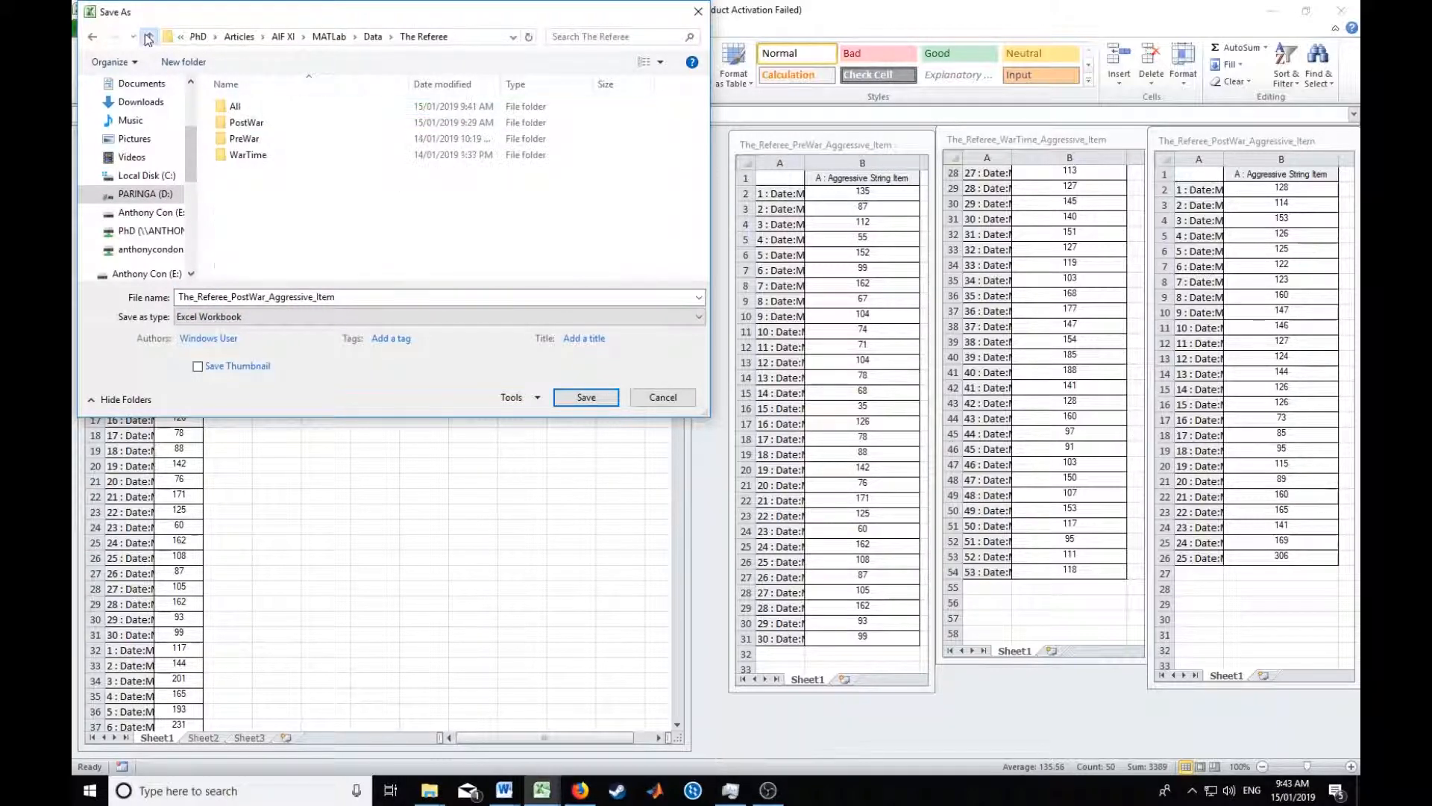
{"action": "double_click", "coordinate": [282, 112]}
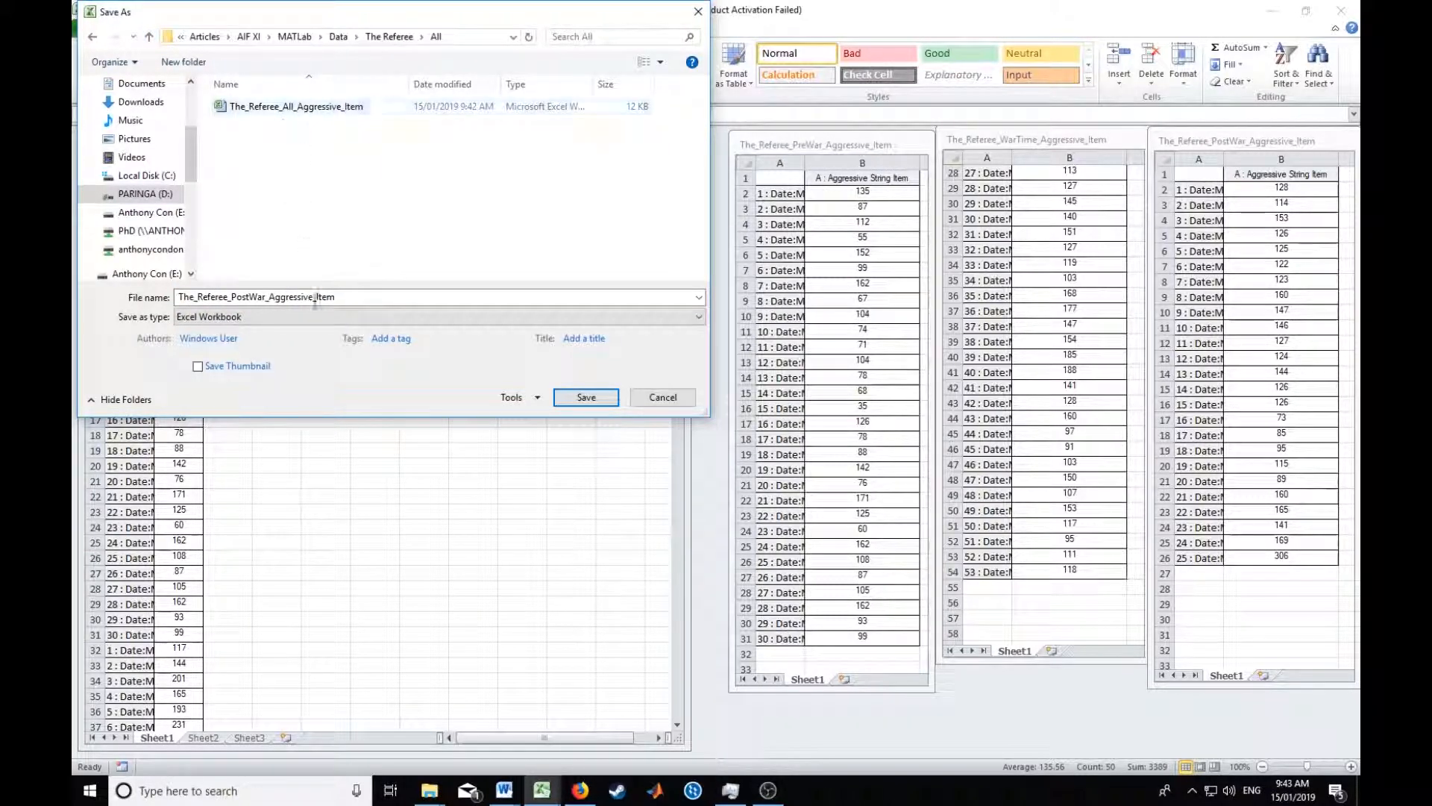
{"action": "left_click", "coordinate": [284, 112]}
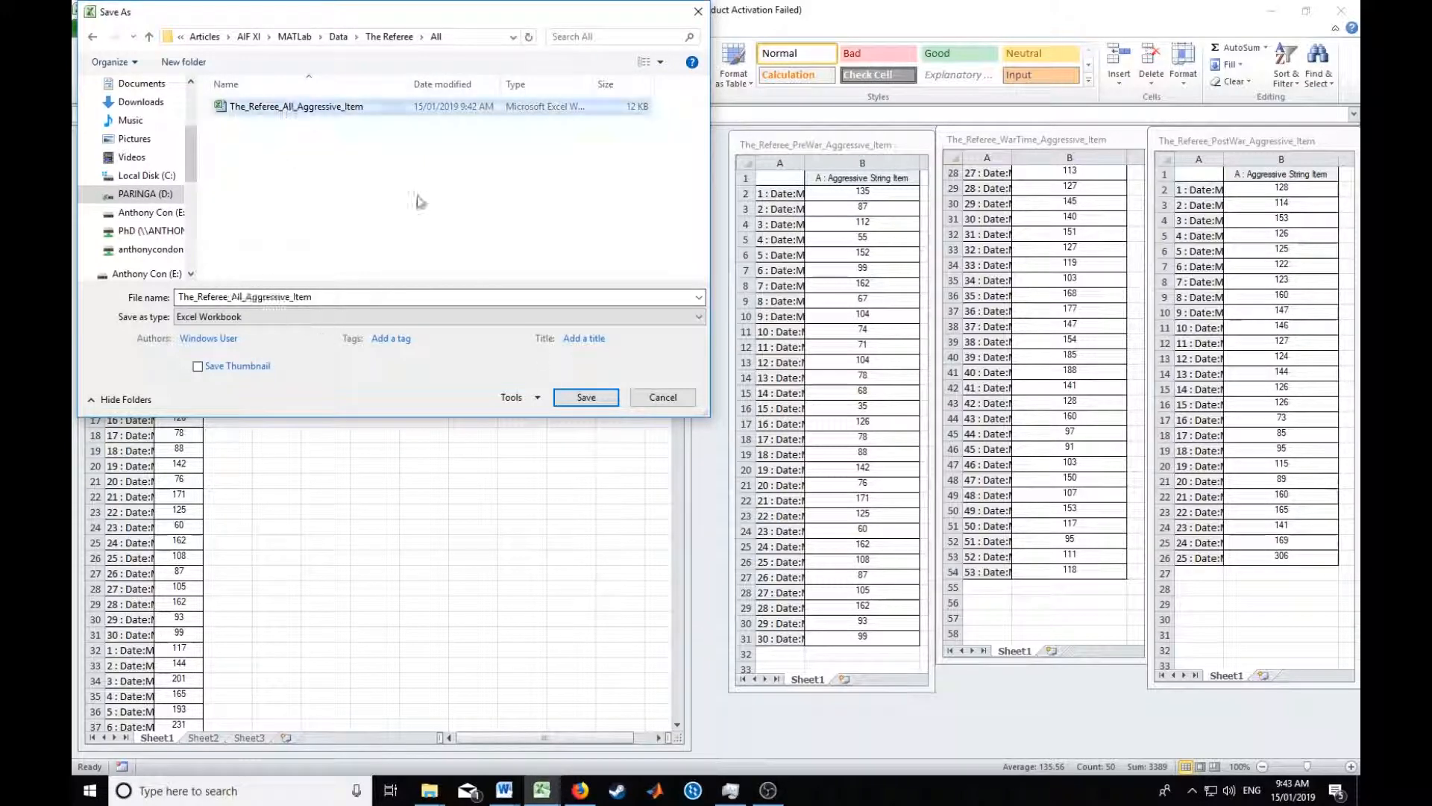
{"action": "left_click", "coordinate": [660, 395]}
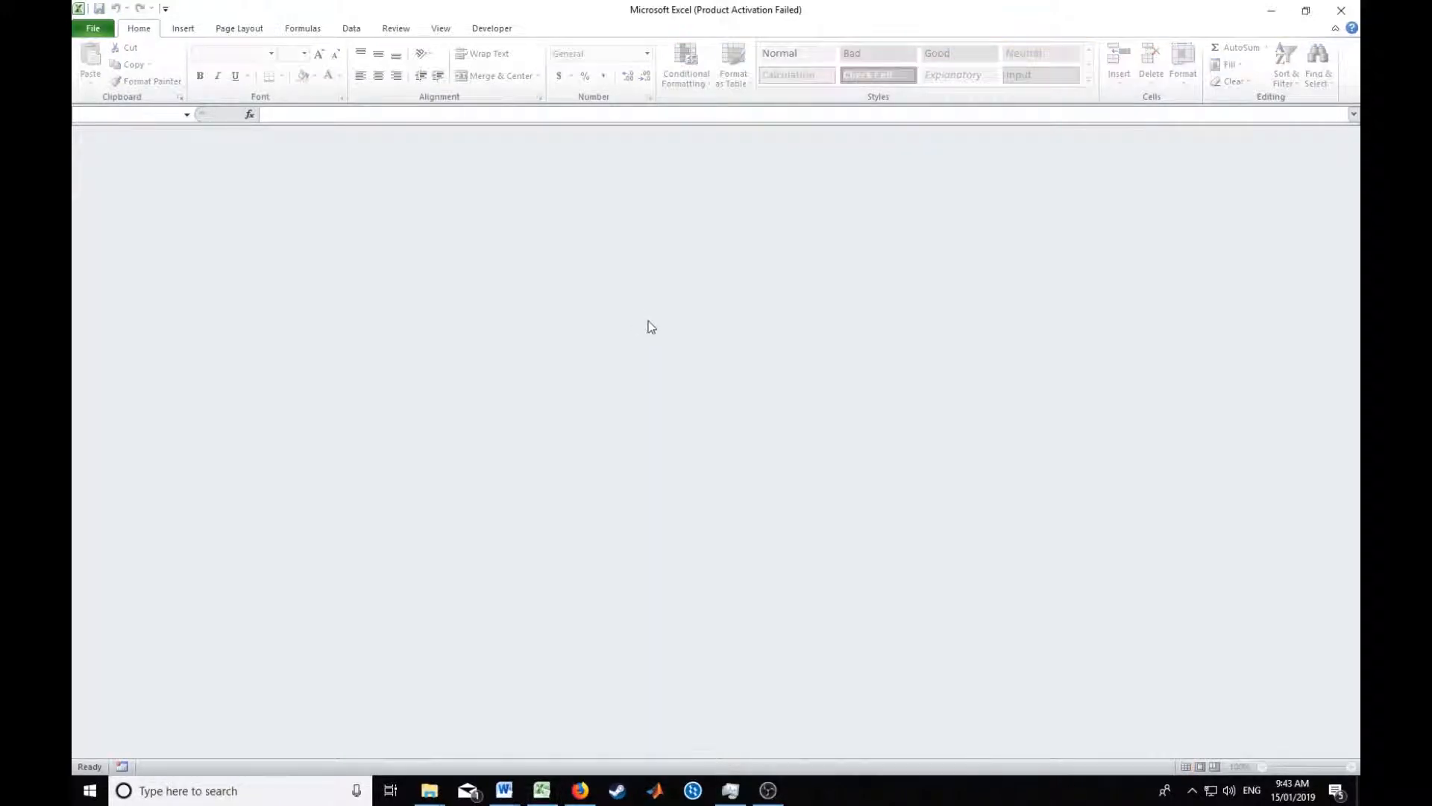
Switch through the PreWar, WarTime and PostWar folder windows to open The Referee's three Aggressive_Source workbooks.
{"action": "key", "text": "alt+Tab"}
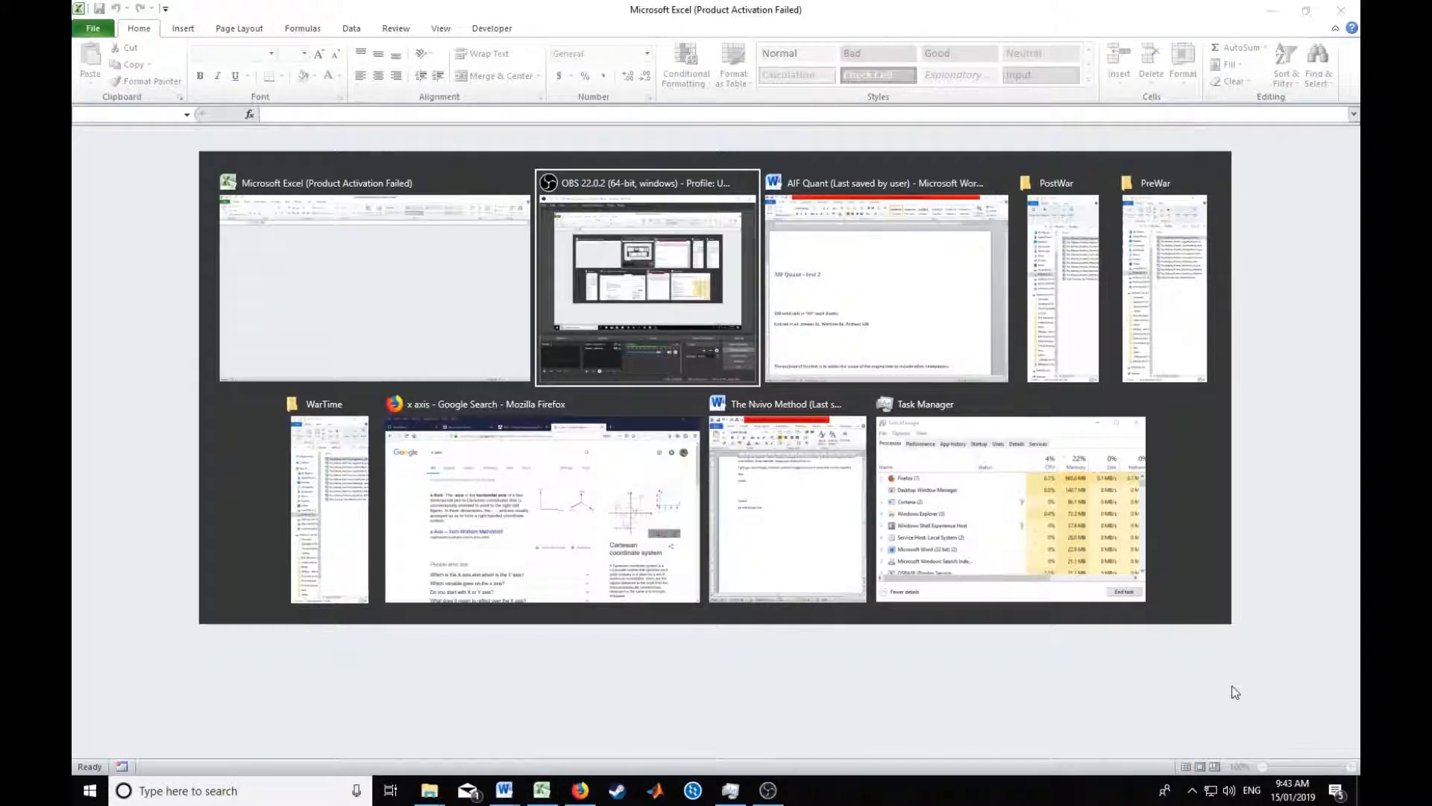
{"action": "key", "text": "alt+Tab"}
{"action": "key", "text": "alt+Tab"}
{"action": "key", "text": "alt+Tab"}
{"action": "key", "text": "alt+Tab"}
{"action": "key", "text": "alt+Tab"}
{"action": "key", "text": "alt+Tab"}
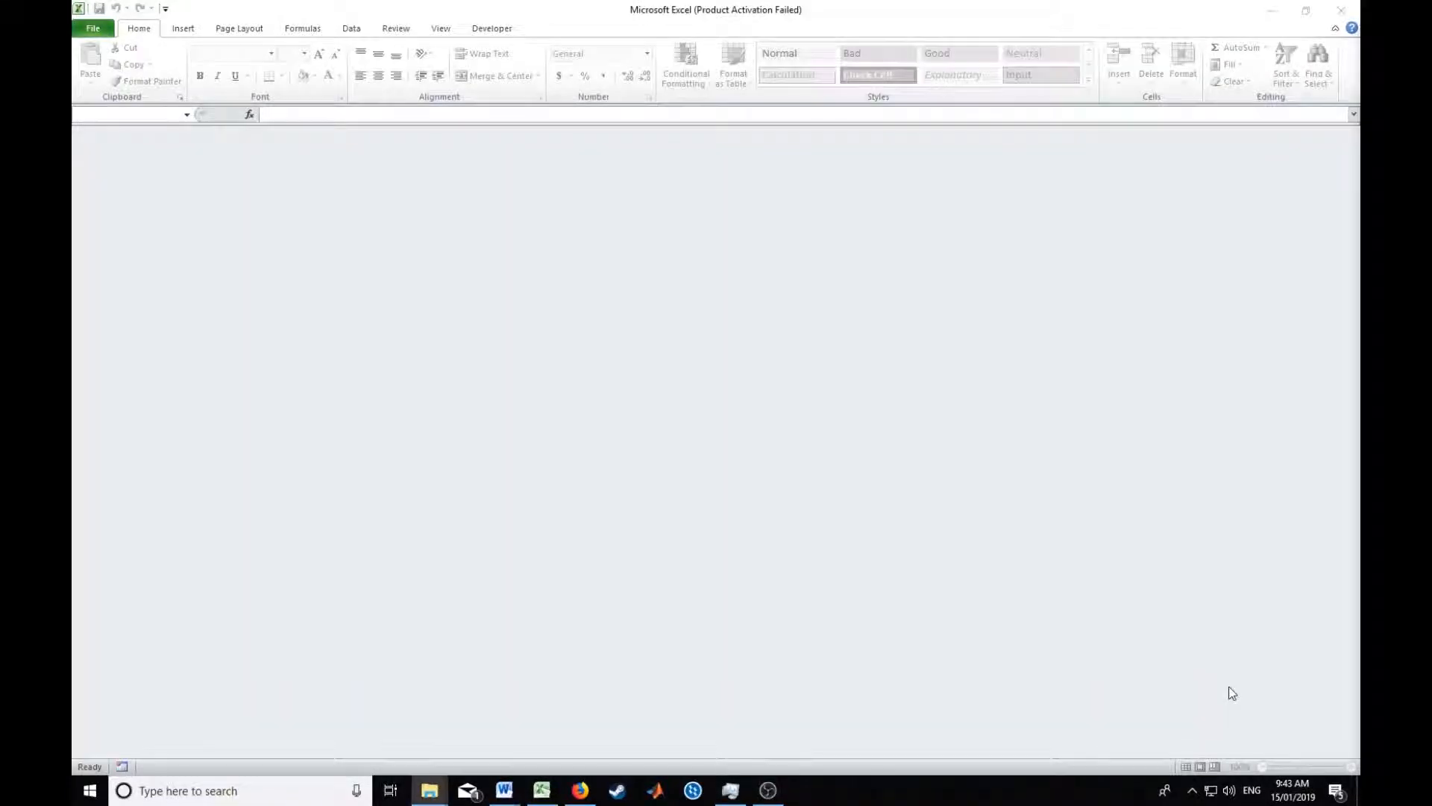
{"action": "key", "text": "alt+Tab"}
{"action": "key", "text": "alt+Tab"}
{"action": "key", "text": "alt+Tab"}
{"action": "key", "text": "alt+Tab"}
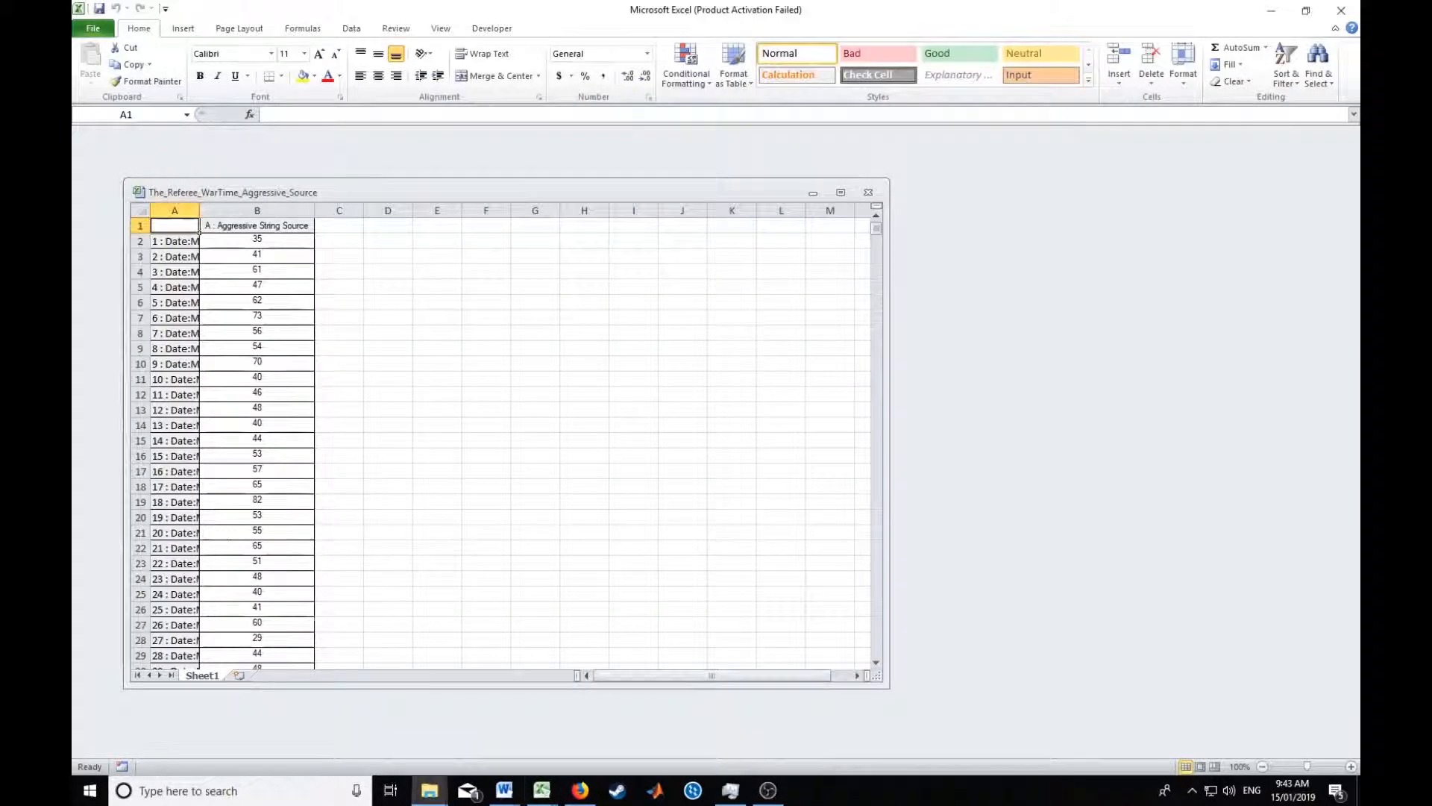
Narrow the PostWar and WarTime Aggressive_Source workbook windows to their data columns and arrange them side by side, WarTime before PostWar.
{"action": "left_click_drag", "start_coordinate": [889, 178], "coordinate": [354, 161]}
{"action": "left_click_drag", "start_coordinate": [211, 177], "coordinate": [1185, 149]}
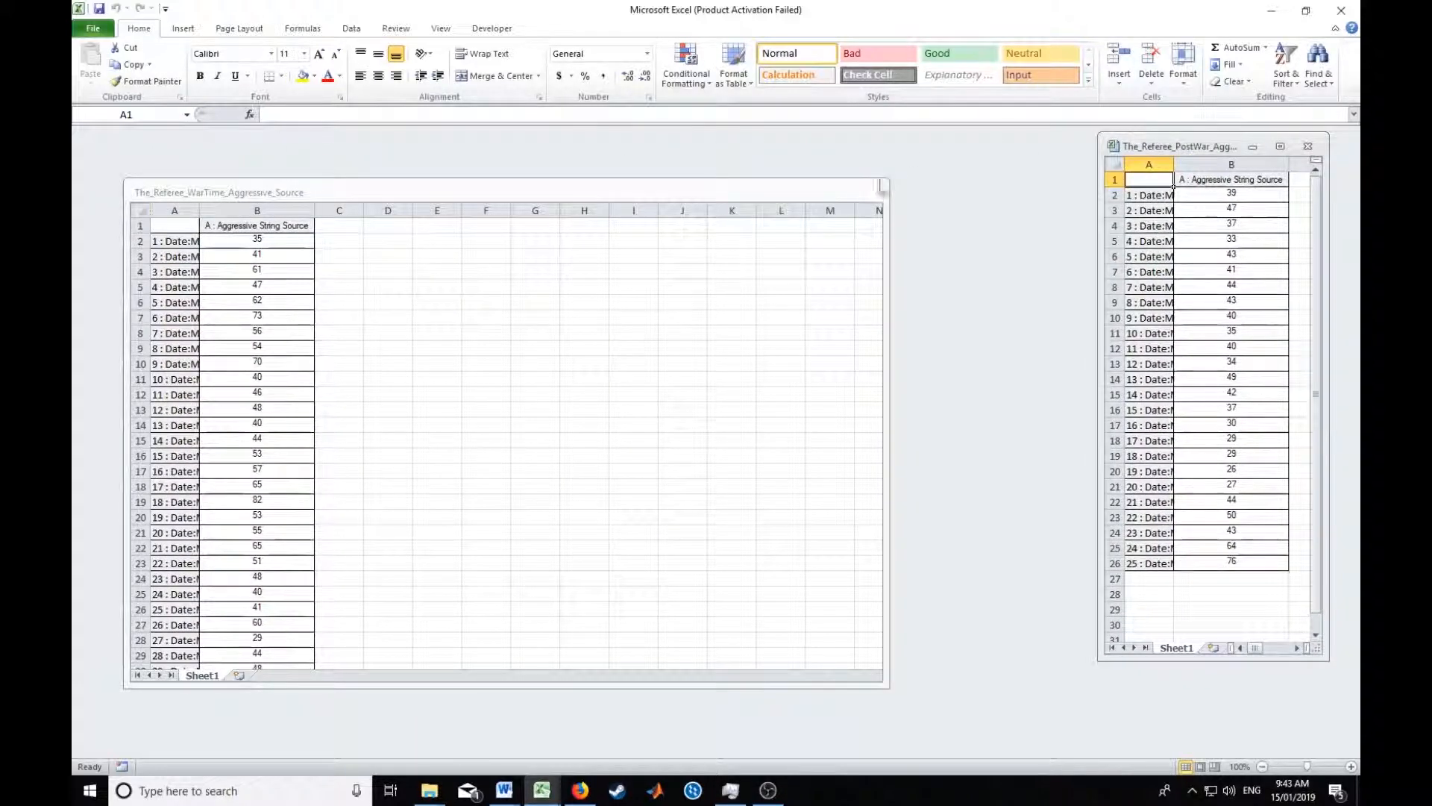
{"action": "left_click_drag", "start_coordinate": [888, 179], "coordinate": [324, 142]}
{"action": "left_click_drag", "start_coordinate": [187, 152], "coordinate": [336, 142]}
Place the narrow PreWar Aggressive_Source workbook window before the WarTime one, and create a blank workbook sized to the remaining space.
{"action": "left_click", "coordinate": [201, 156]}
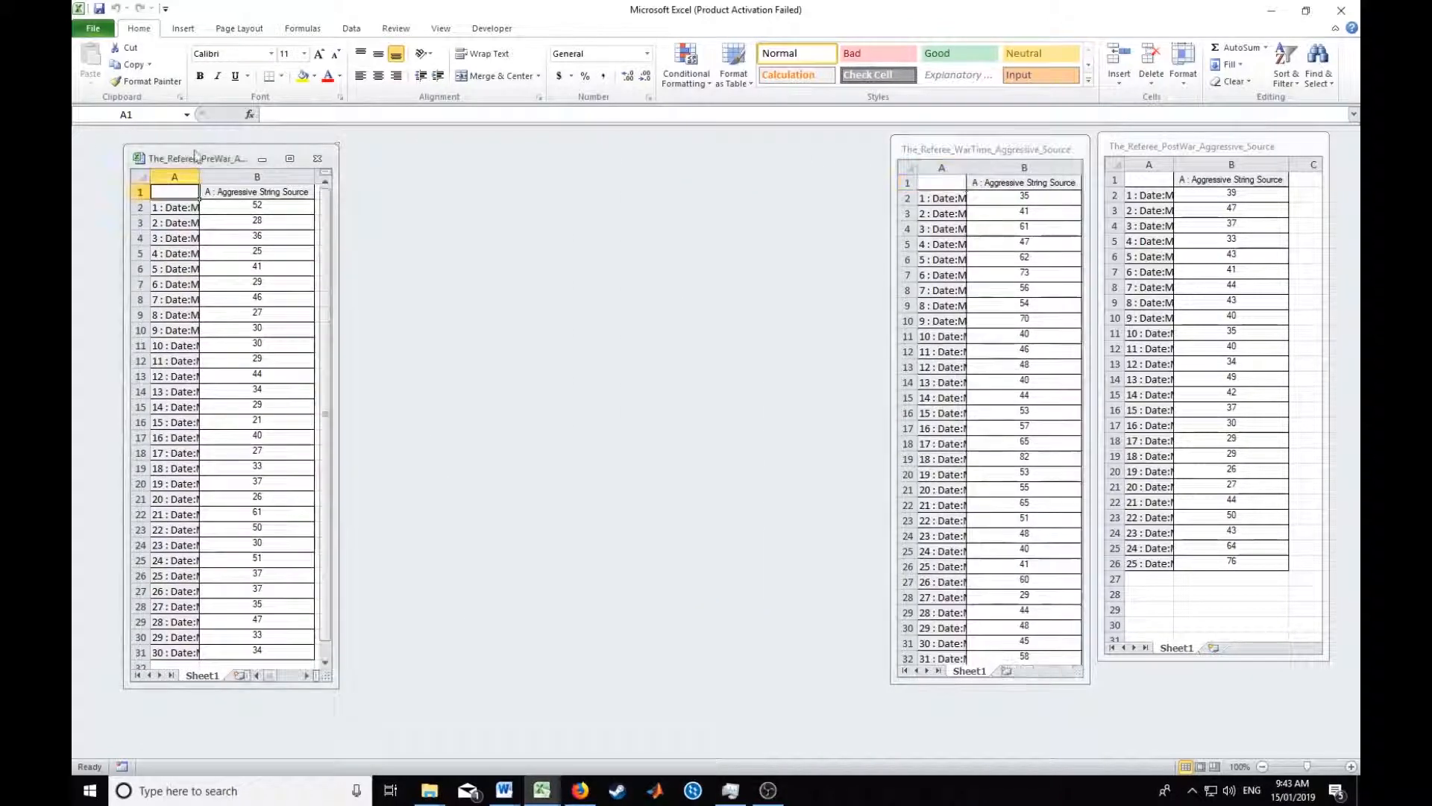
{"action": "left_click_drag", "start_coordinate": [202, 157], "coordinate": [734, 157]}
{"action": "key", "text": "ctrl+n"}
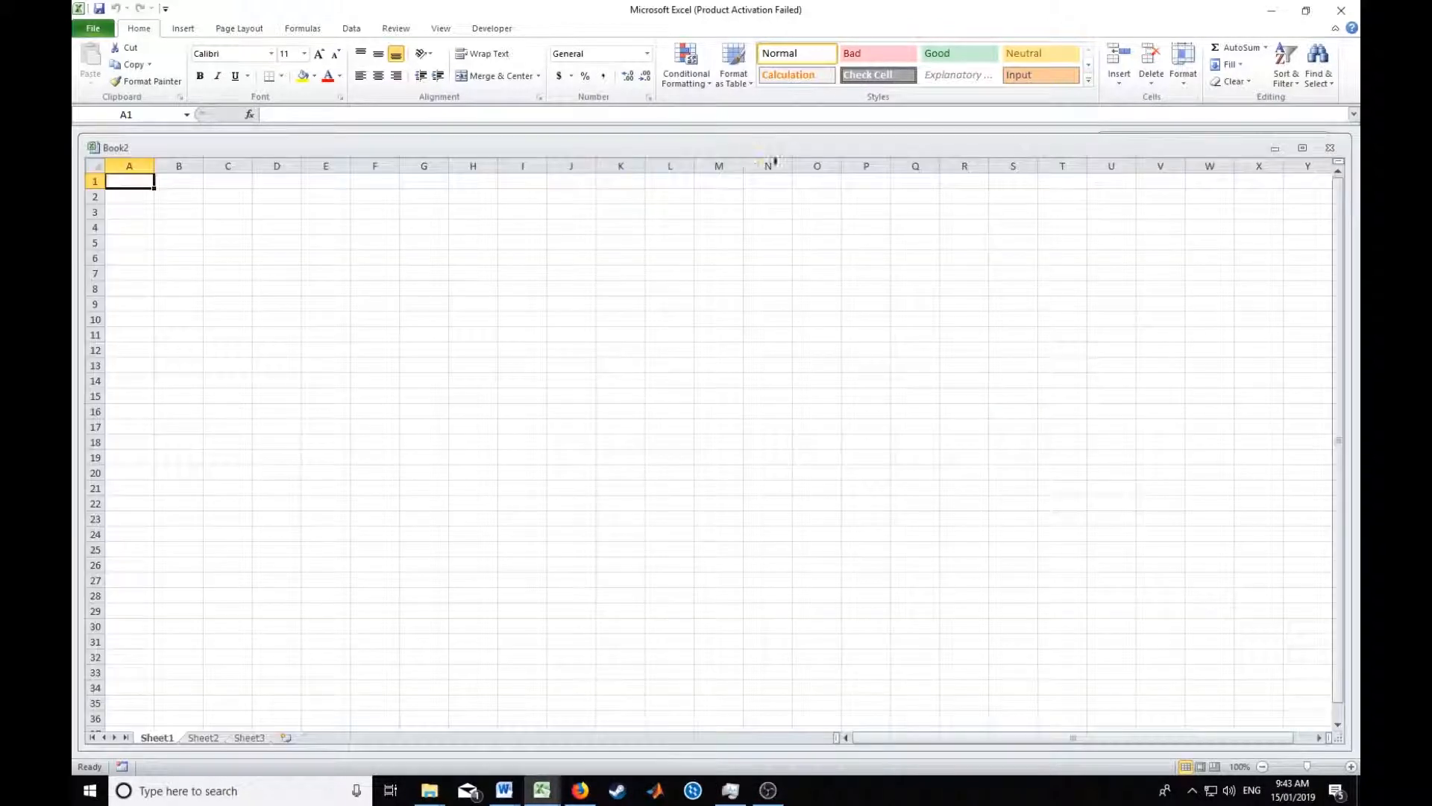
{"action": "left_click_drag", "start_coordinate": [1348, 133], "coordinate": [614, 126]}
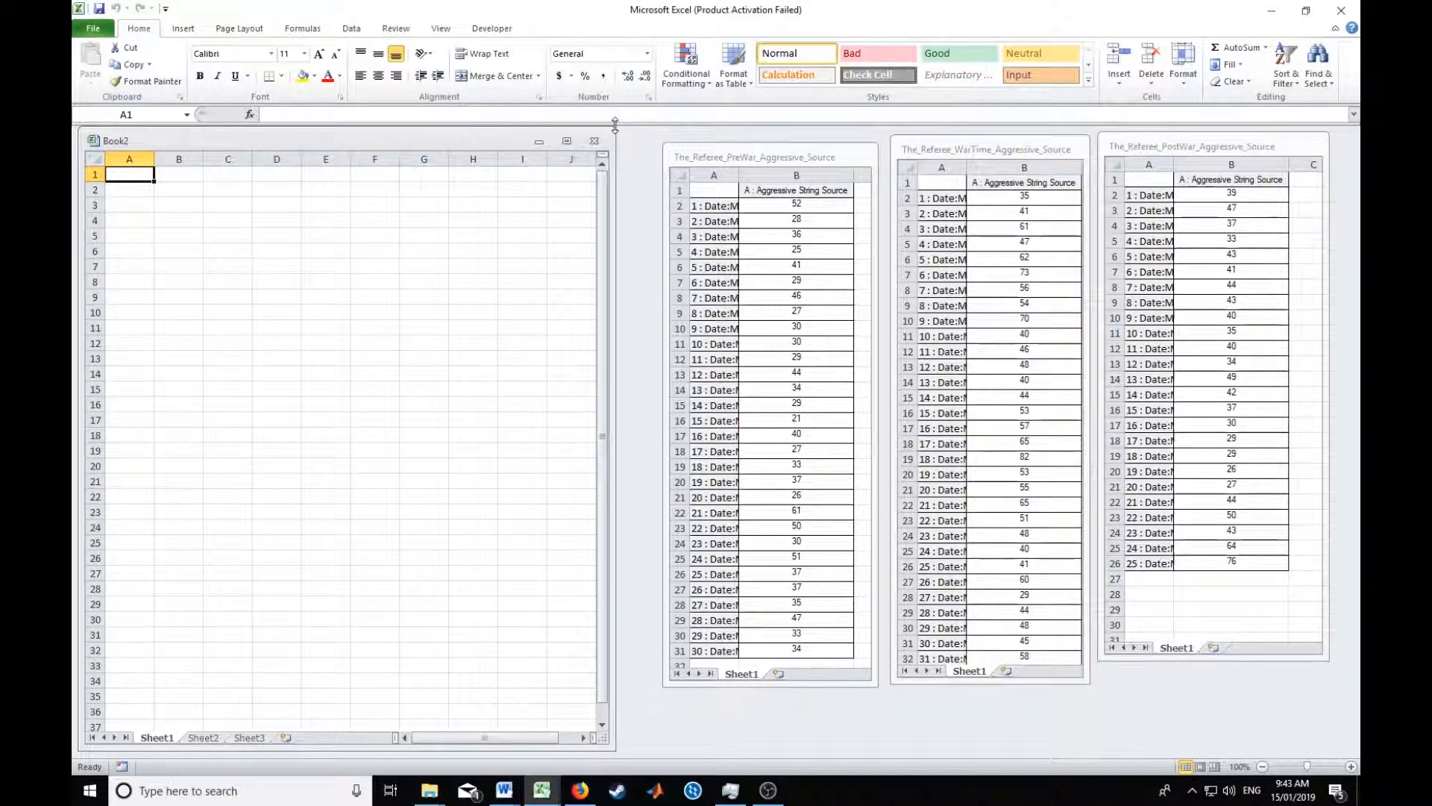